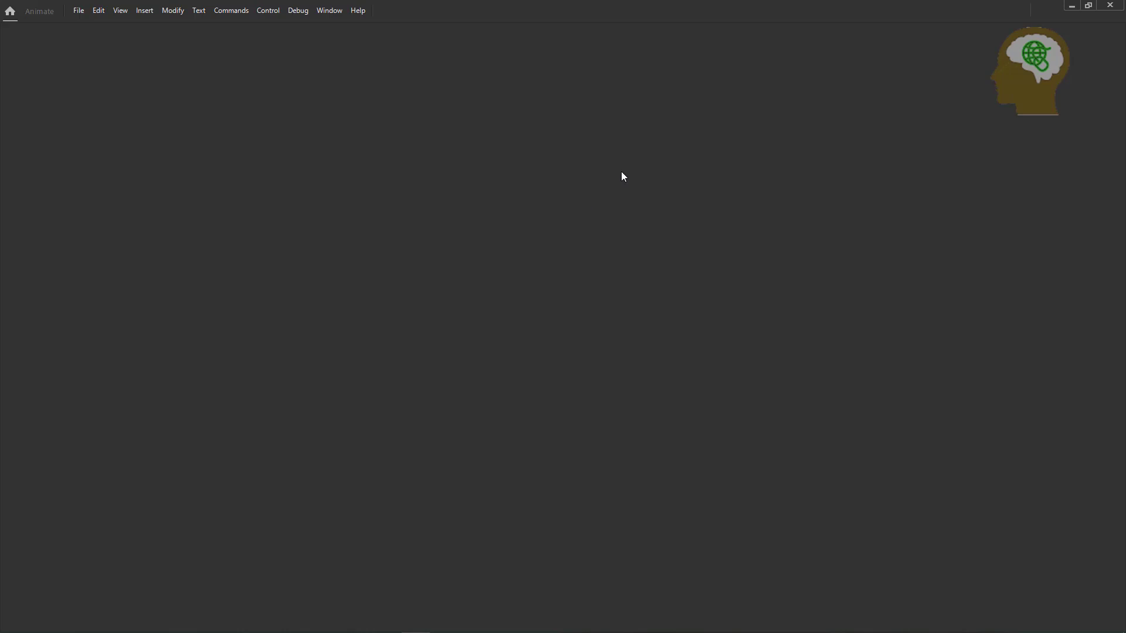
Create a new HD character animation document of 1280 x 720 pixels at 30 fps with the ActionScript 3.0 platform type
{"action": "left_click", "coordinate": [81, 12]}
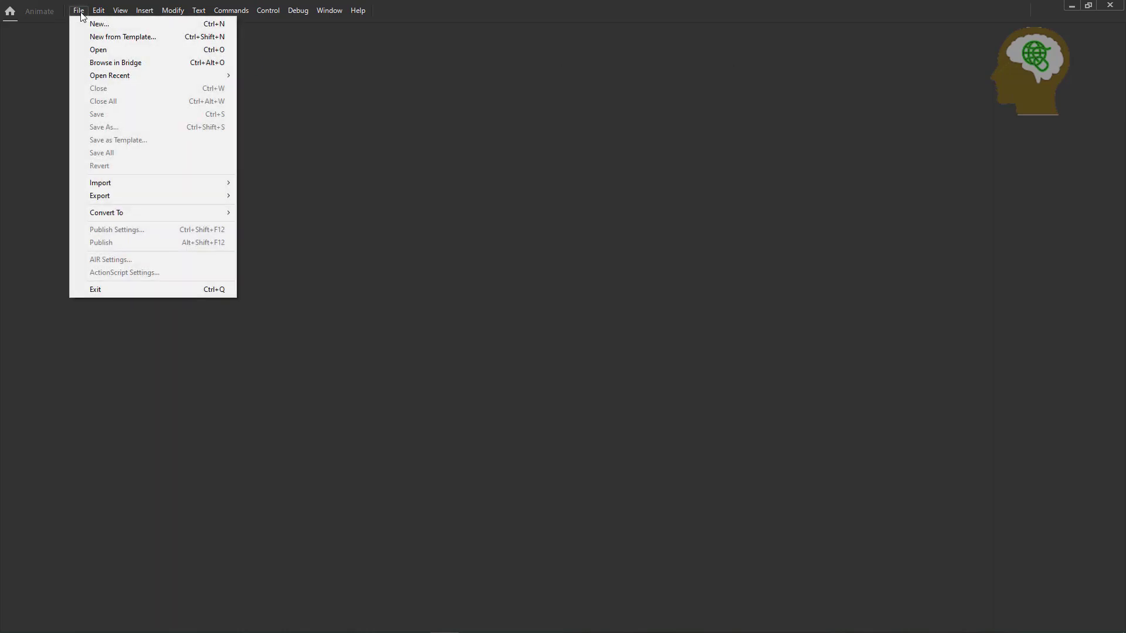
{"action": "left_click", "coordinate": [84, 26]}
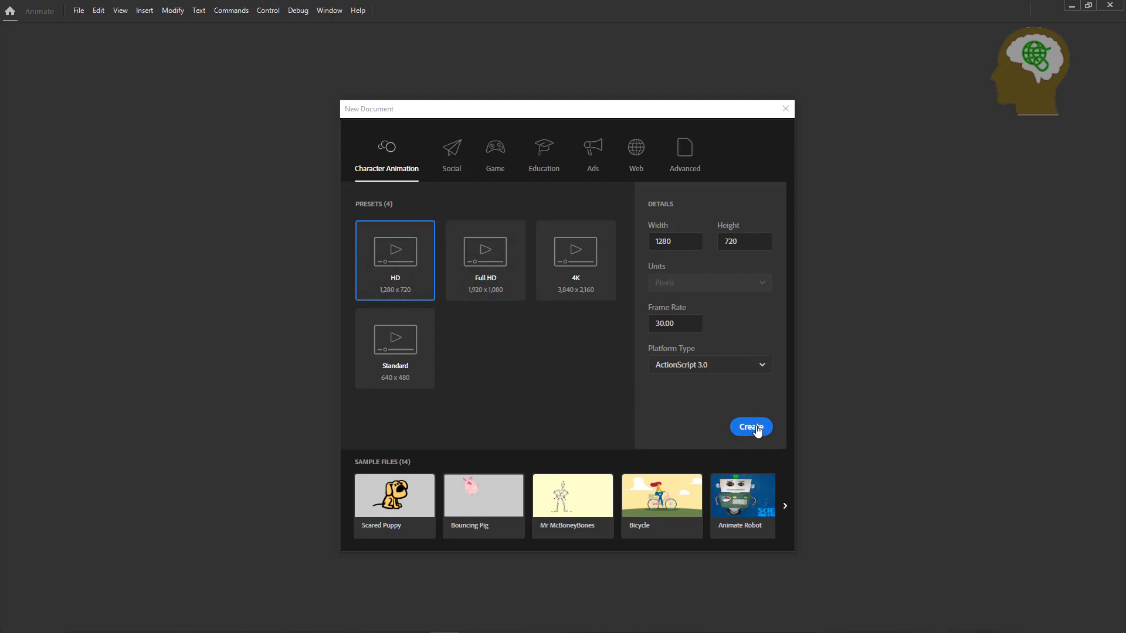
{"action": "left_click", "coordinate": [696, 365]}
{"action": "left_click", "coordinate": [709, 392]}
{"action": "left_click", "coordinate": [680, 323]}
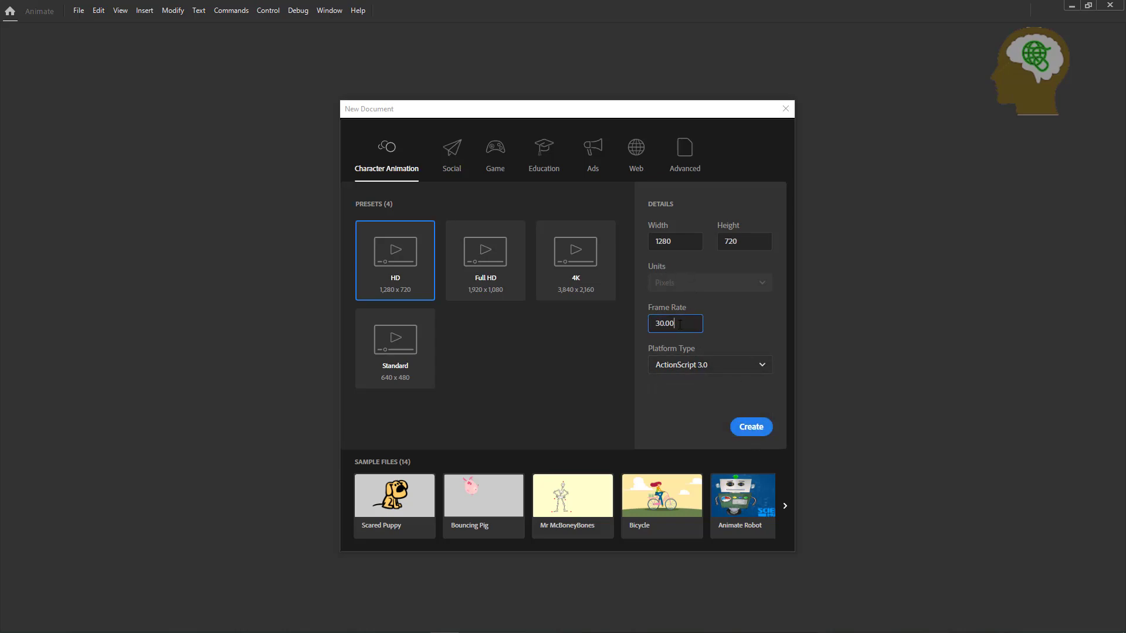
{"action": "left_click", "coordinate": [752, 429]}
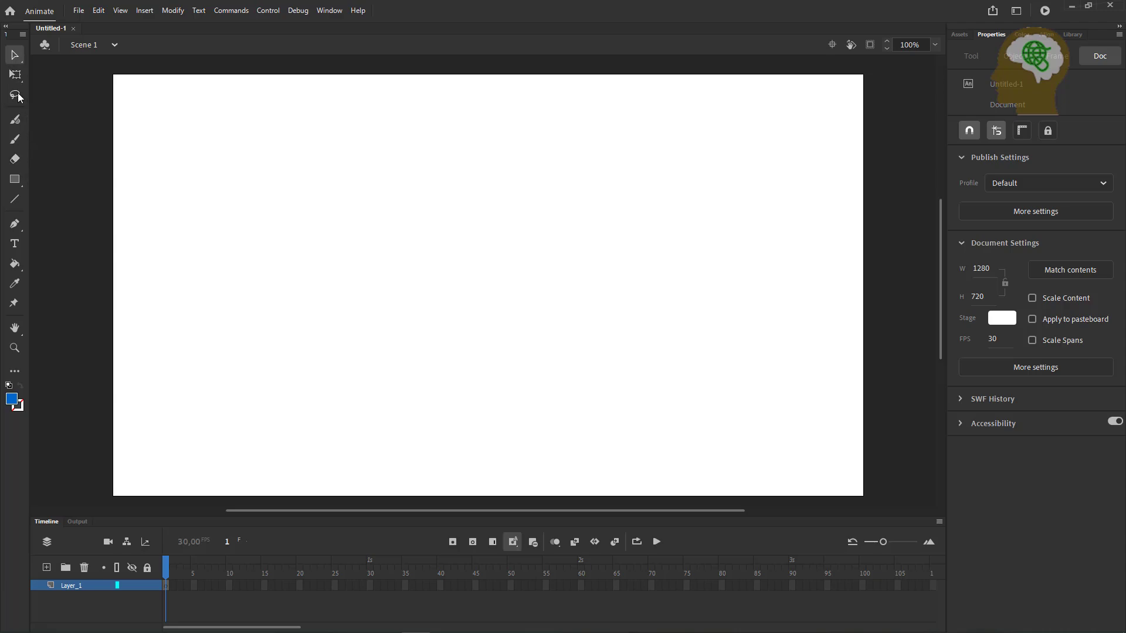
Examine the drawing tools and their variants, including the rectangle, line, lasso, transform, selection, pen, text and hand tools
{"action": "left_click", "coordinate": [23, 186]}
{"action": "left_click", "coordinate": [23, 187]}
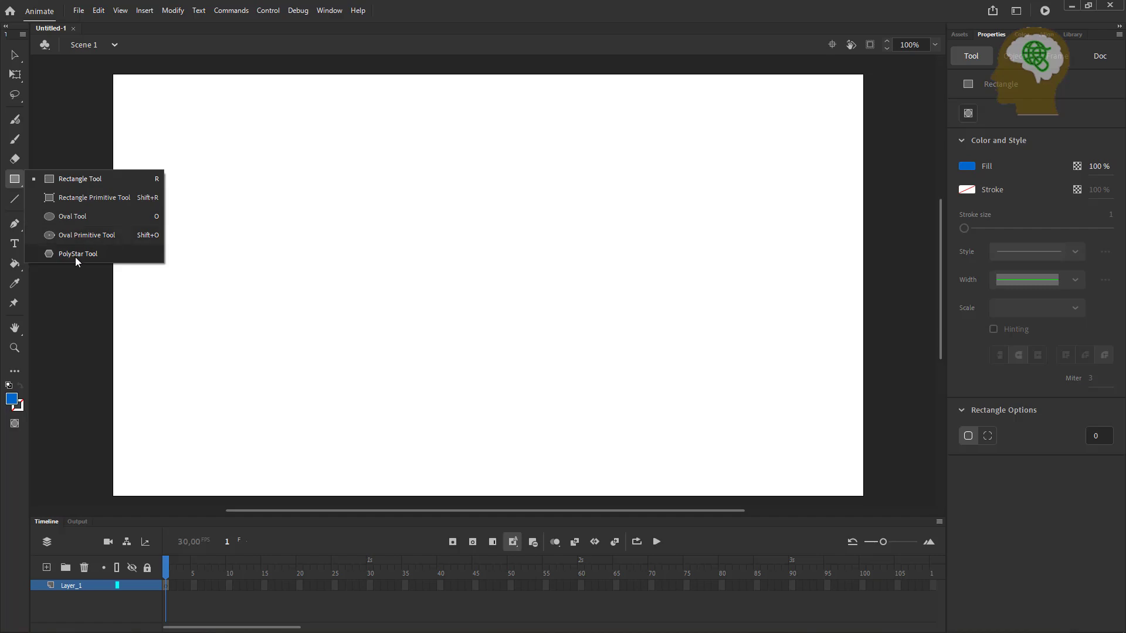
{"action": "left_click", "coordinate": [14, 200]}
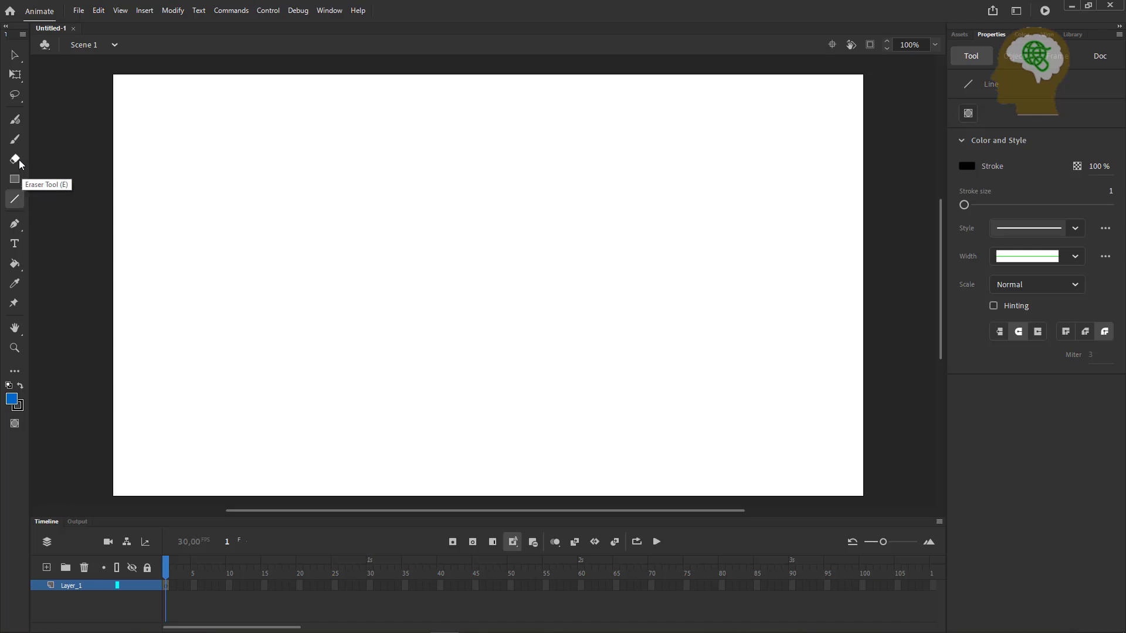
{"action": "left_click", "coordinate": [16, 93]}
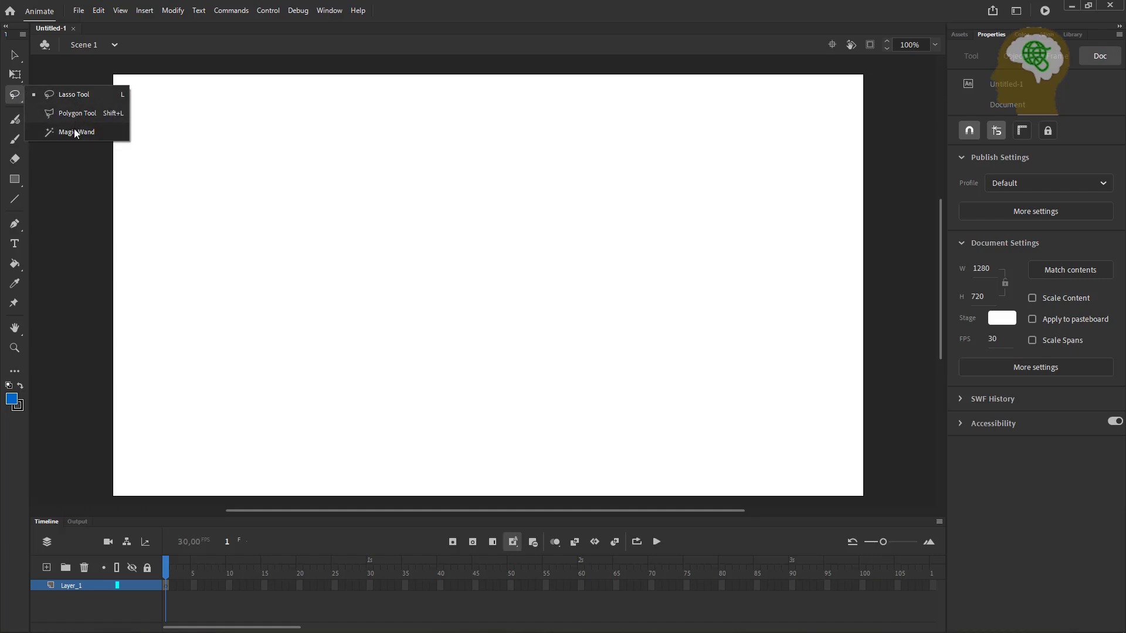
{"action": "left_click", "coordinate": [15, 75]}
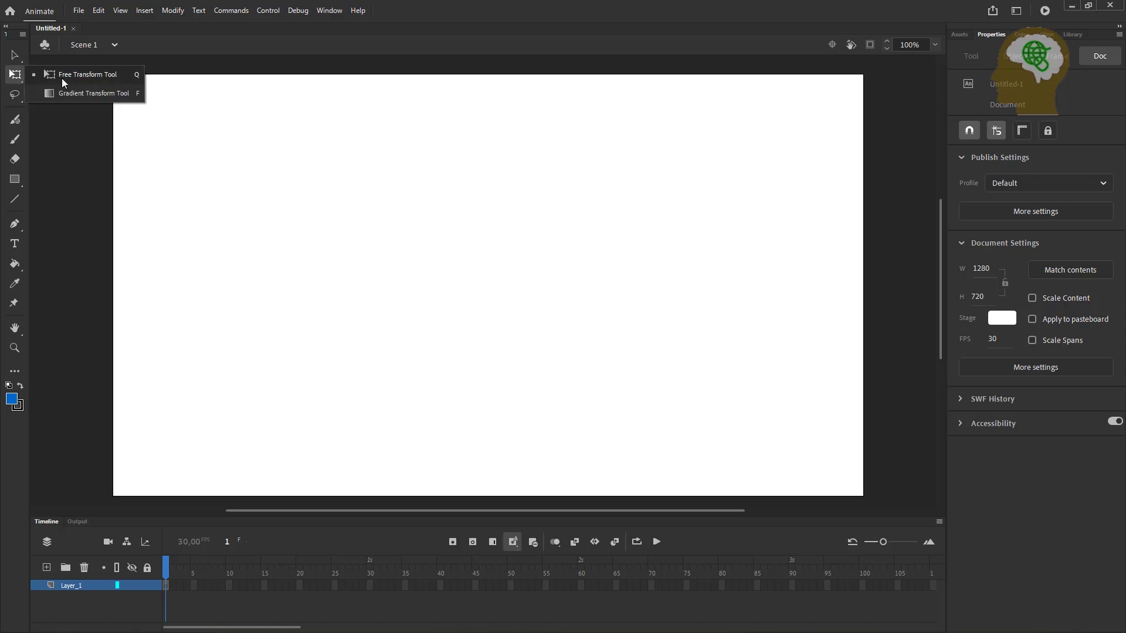
{"action": "left_click", "coordinate": [17, 60]}
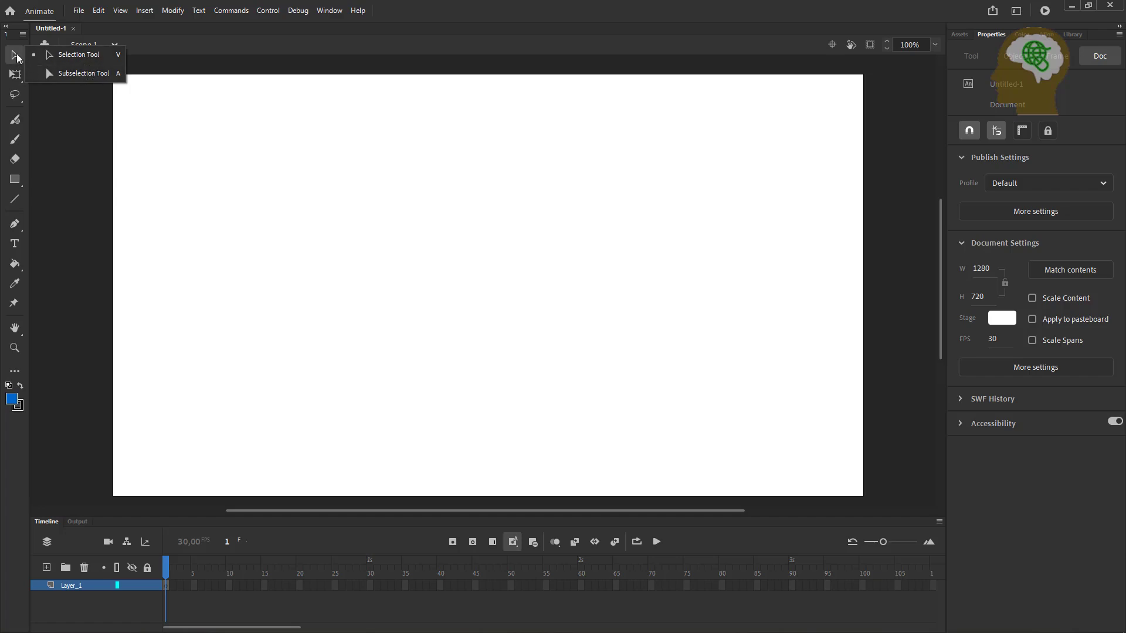
{"action": "left_click", "coordinate": [15, 225]}
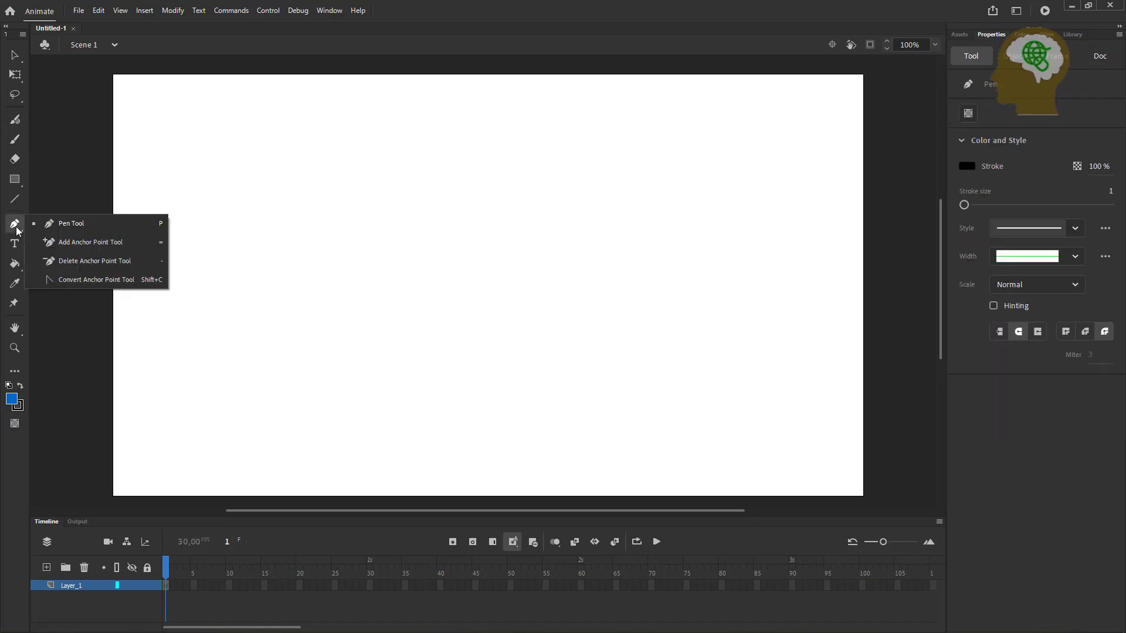
{"action": "left_click", "coordinate": [18, 246]}
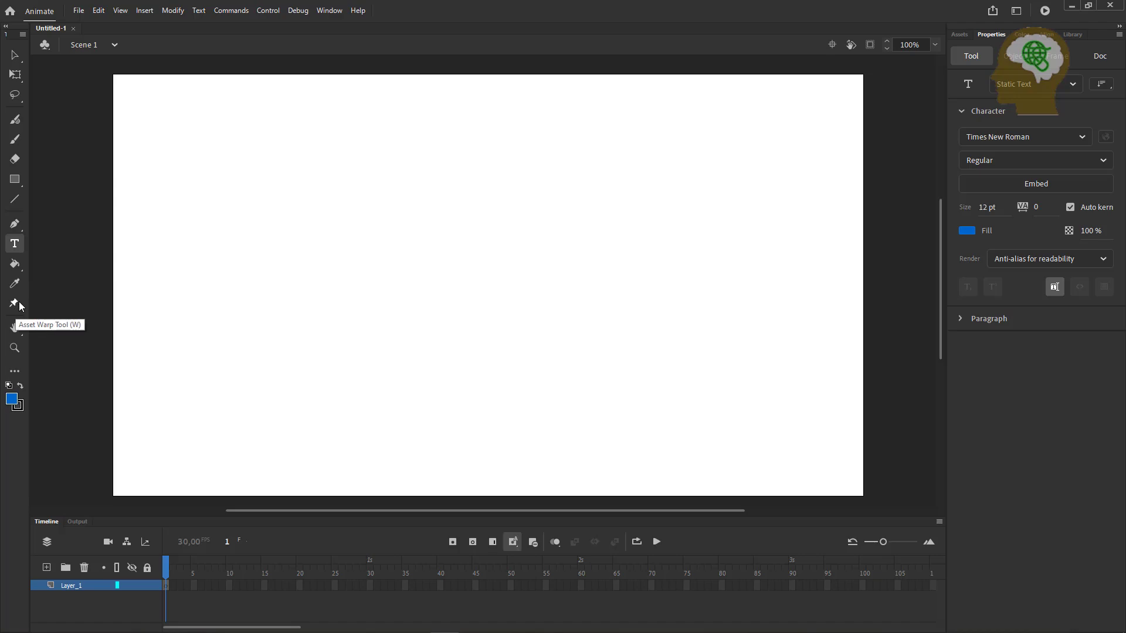
{"action": "left_click", "coordinate": [15, 327]}
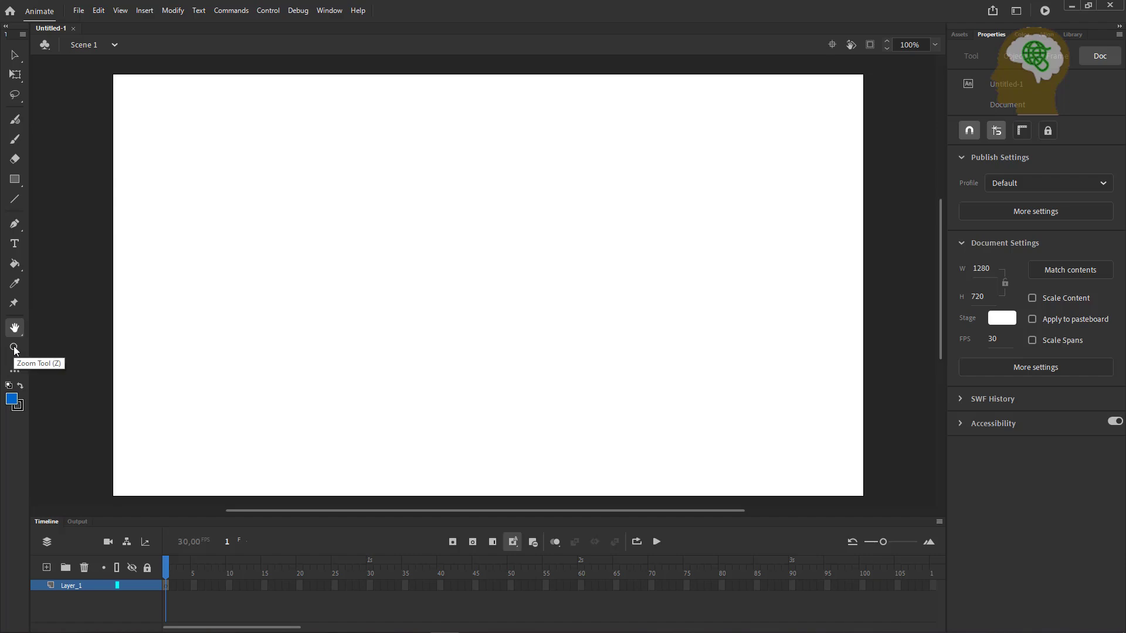
Draw a blue rectangle with a black stroke, about 184 x 90 px, in the stage's upper-left area using the Rectangle tool
{"action": "left_click", "coordinate": [14, 180]}
{"action": "left_click", "coordinate": [15, 182]}
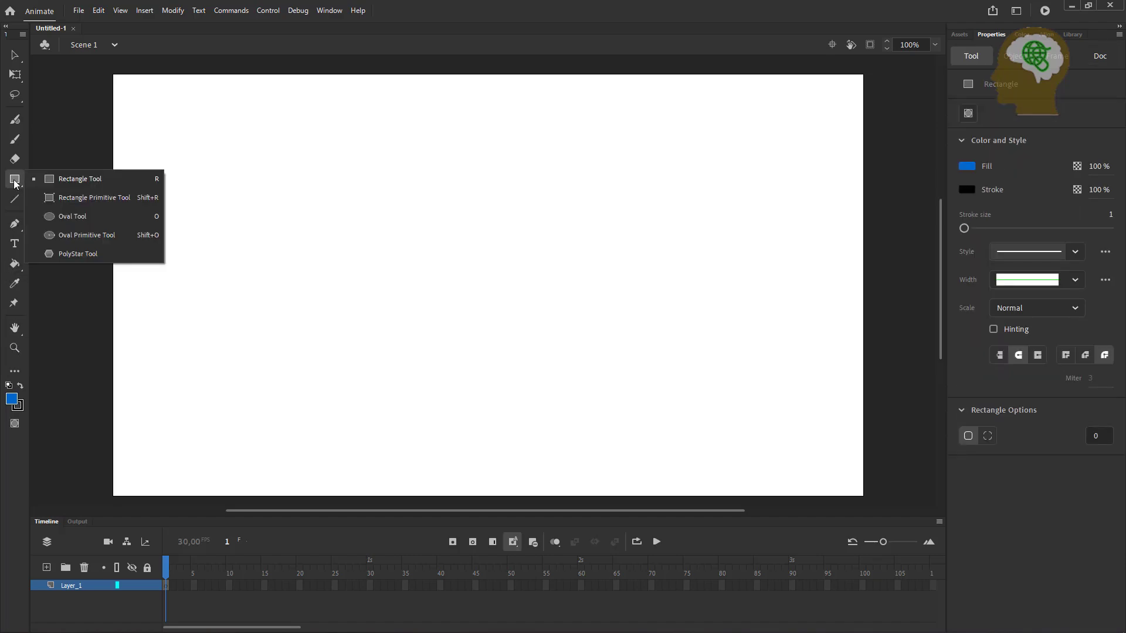
{"action": "left_click", "coordinate": [61, 179]}
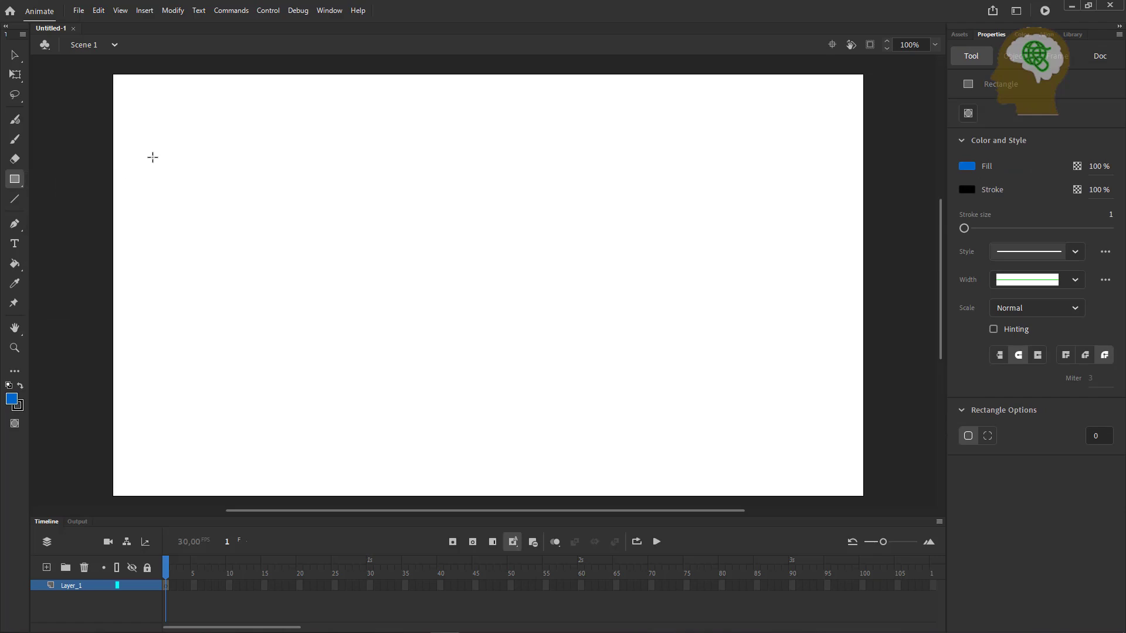
{"action": "left_click_drag", "start_coordinate": [146, 139], "coordinate": [254, 192]}
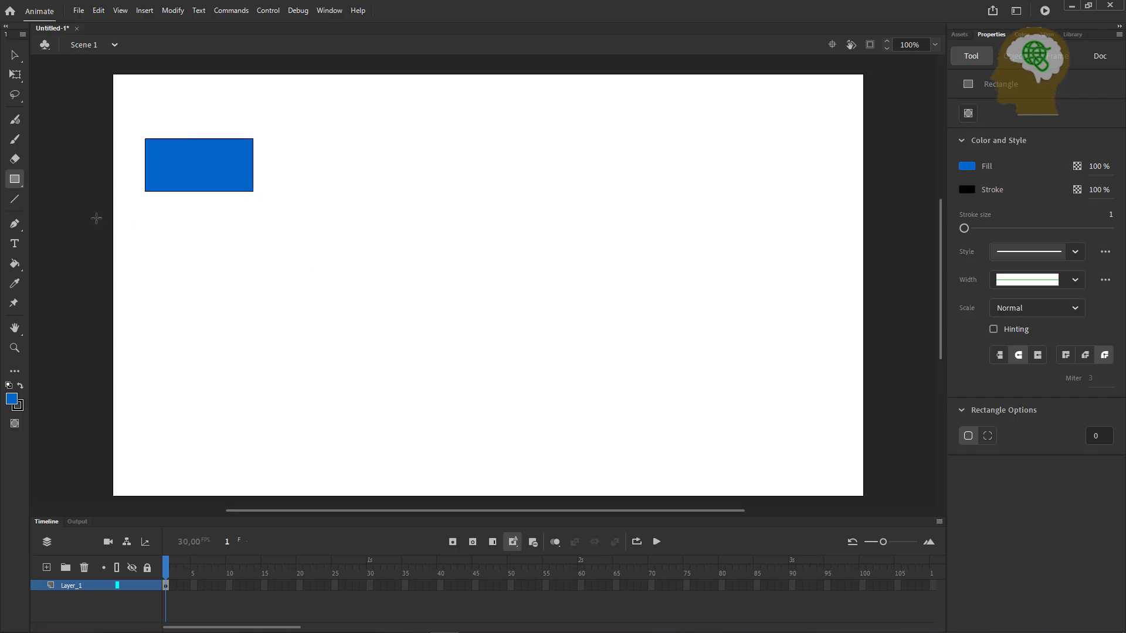
Draw a rectangle primitive about 253 x 91 px to the right of the first rectangle
{"action": "left_click", "coordinate": [14, 181]}
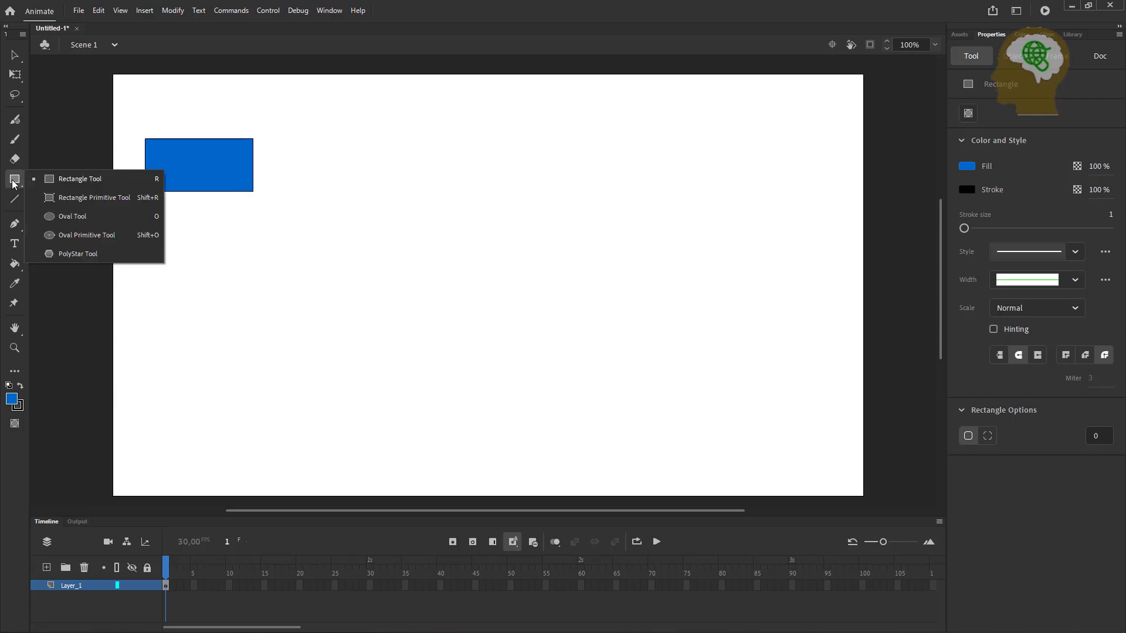
{"action": "left_click", "coordinate": [64, 201]}
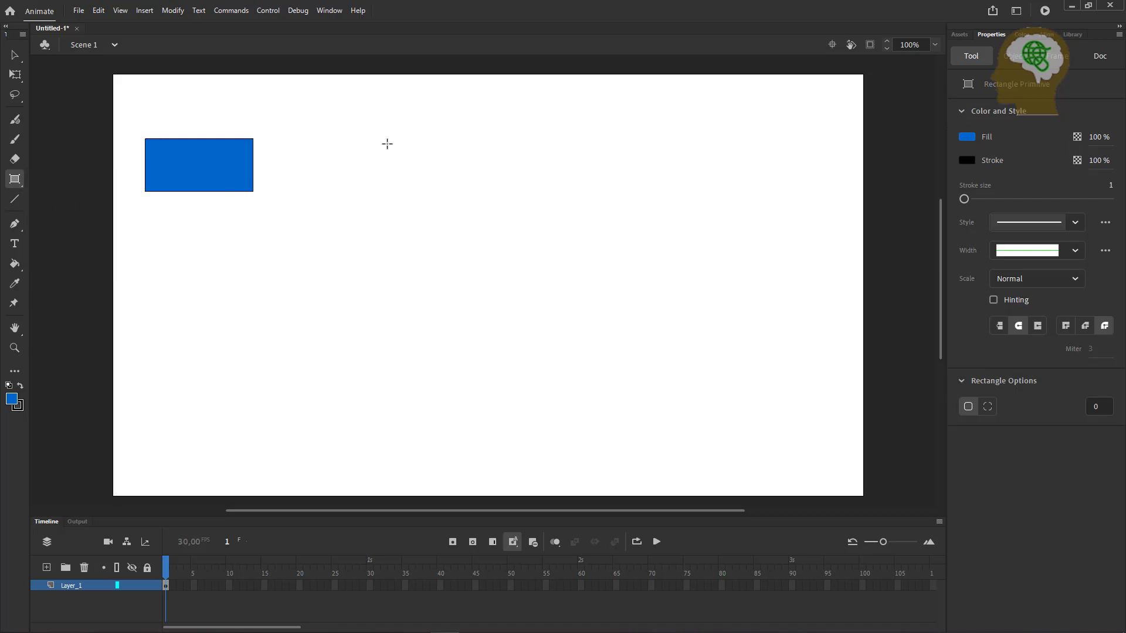
{"action": "left_click_drag", "start_coordinate": [388, 141], "coordinate": [537, 195]}
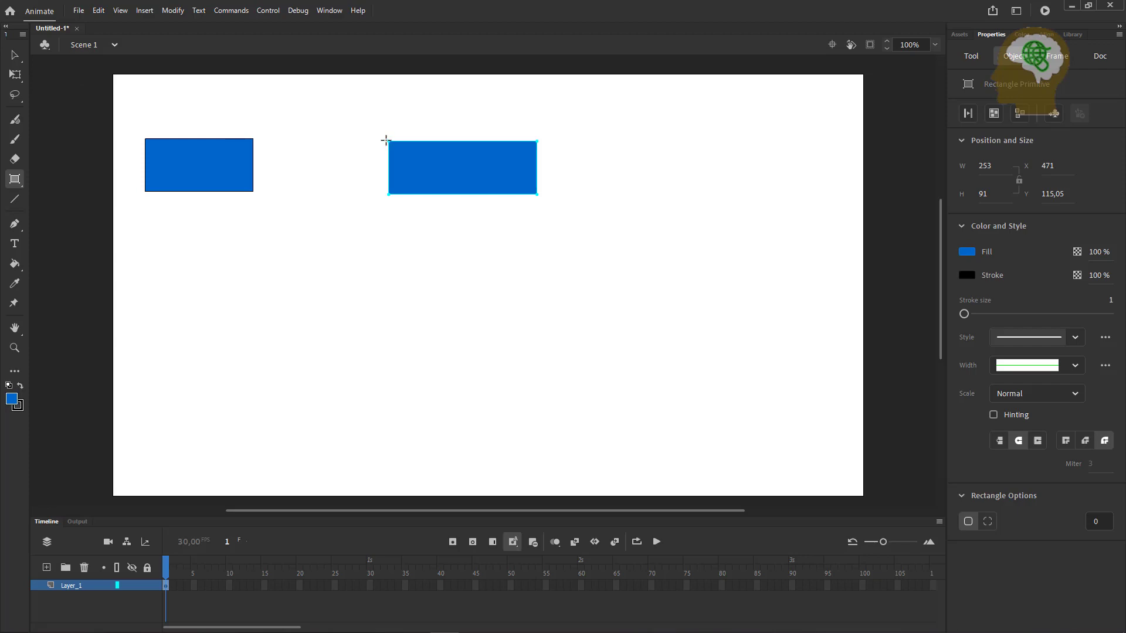
Round the rectangle primitive's corners to a radius of about 30 directly on the stage
{"action": "left_click", "coordinate": [15, 55]}
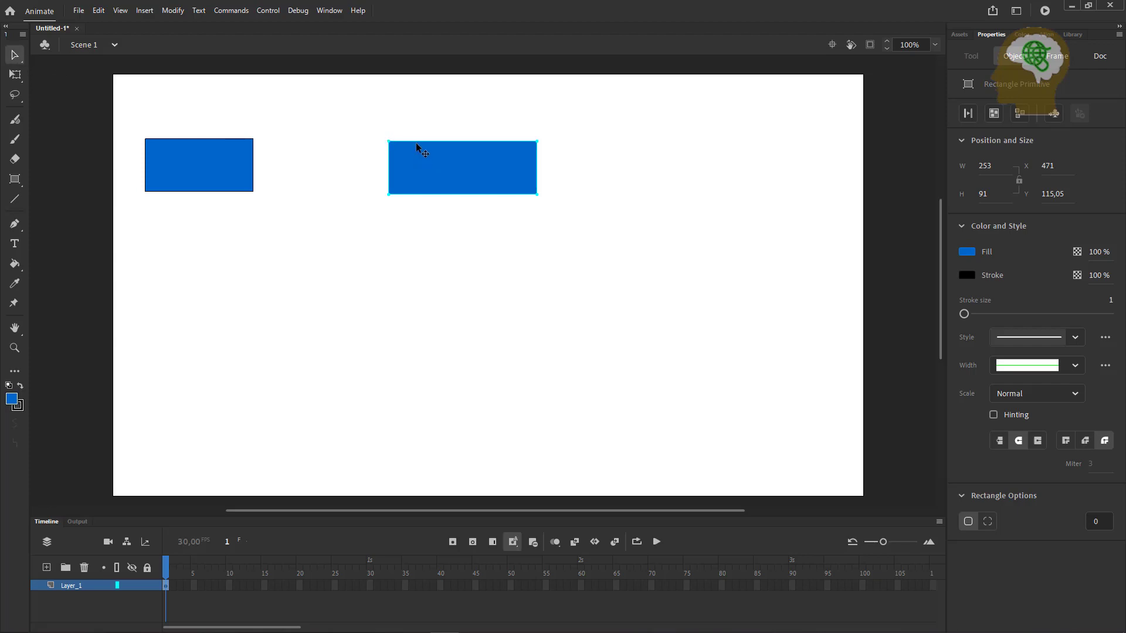
{"action": "left_click_drag", "start_coordinate": [388, 143], "coordinate": [408, 147]}
{"action": "left_click", "coordinate": [365, 121]}
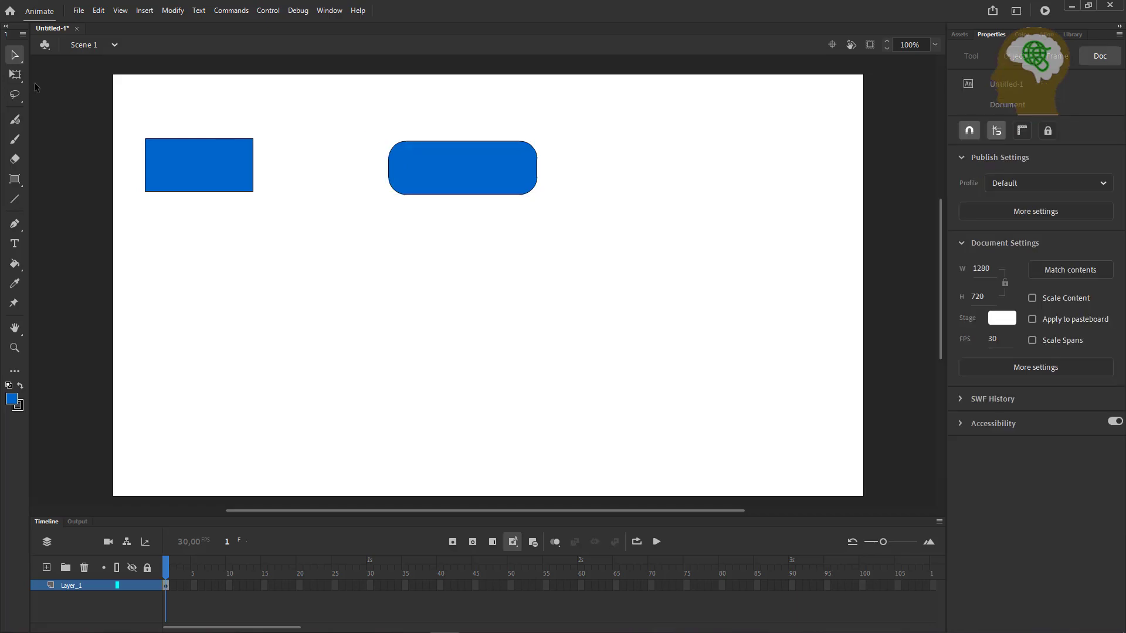
{"action": "left_click", "coordinate": [465, 192]}
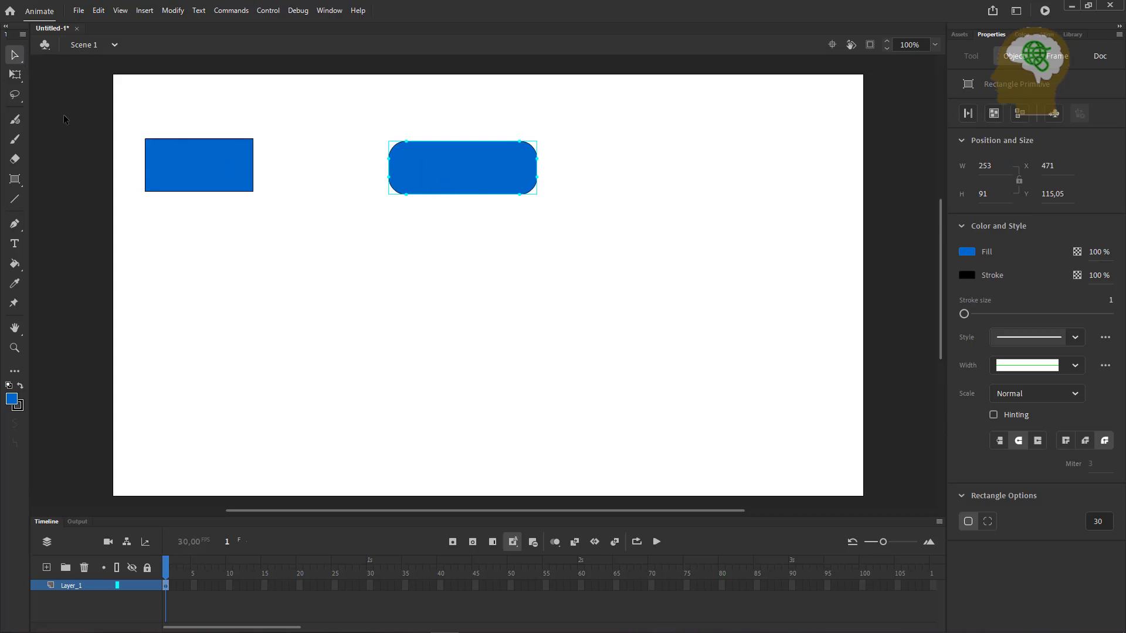
Enlarge the rounded rectangle primitive about its centre to about 339 x 137 px with the Free Transform tool
{"action": "left_click", "coordinate": [14, 77]}
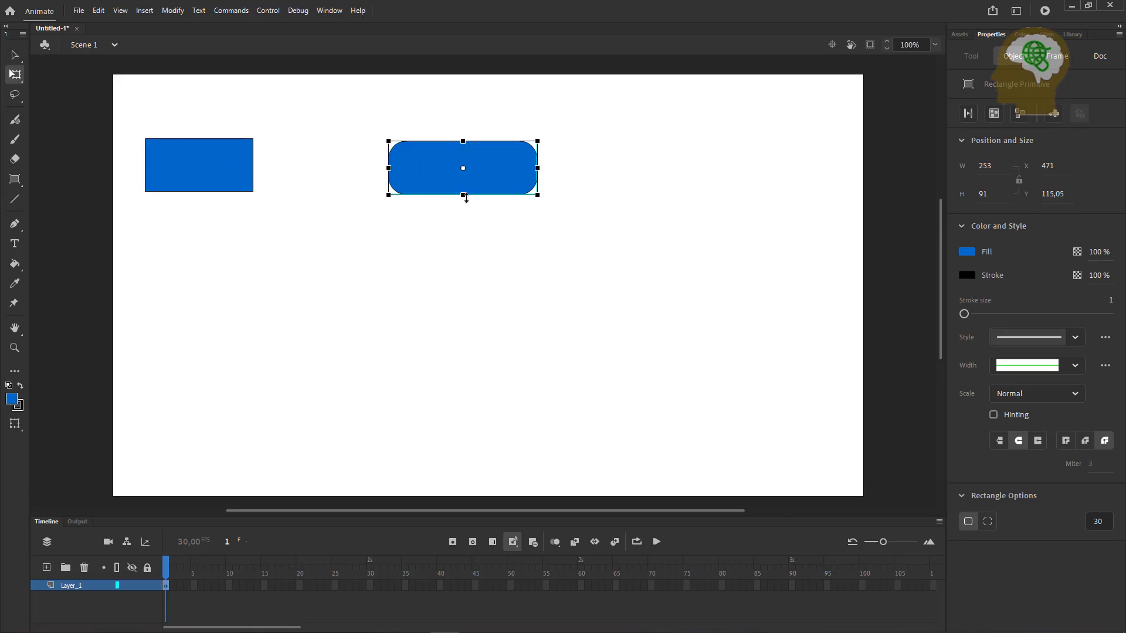
{"action": "mouse_move", "coordinate": [463, 195]}
{"action": "left_mouse_down"}
{"action": "mouse_move", "coordinate": [463, 220]}
{"action": "mouse_move", "coordinate": [463, 208]}
{"action": "left_mouse_up"}
{"action": "left_click_drag", "start_coordinate": [537, 167], "coordinate": [563, 168]}
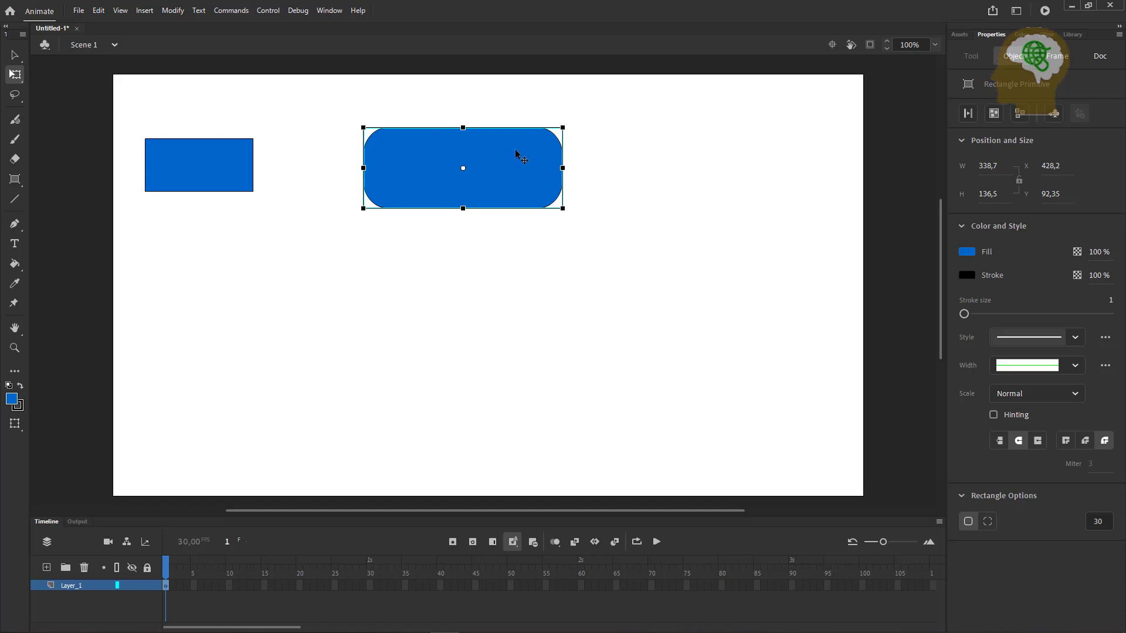
Adjust the rounded rectangle primitive's corner radius slightly with the Subselection tool
{"action": "left_click", "coordinate": [18, 81]}
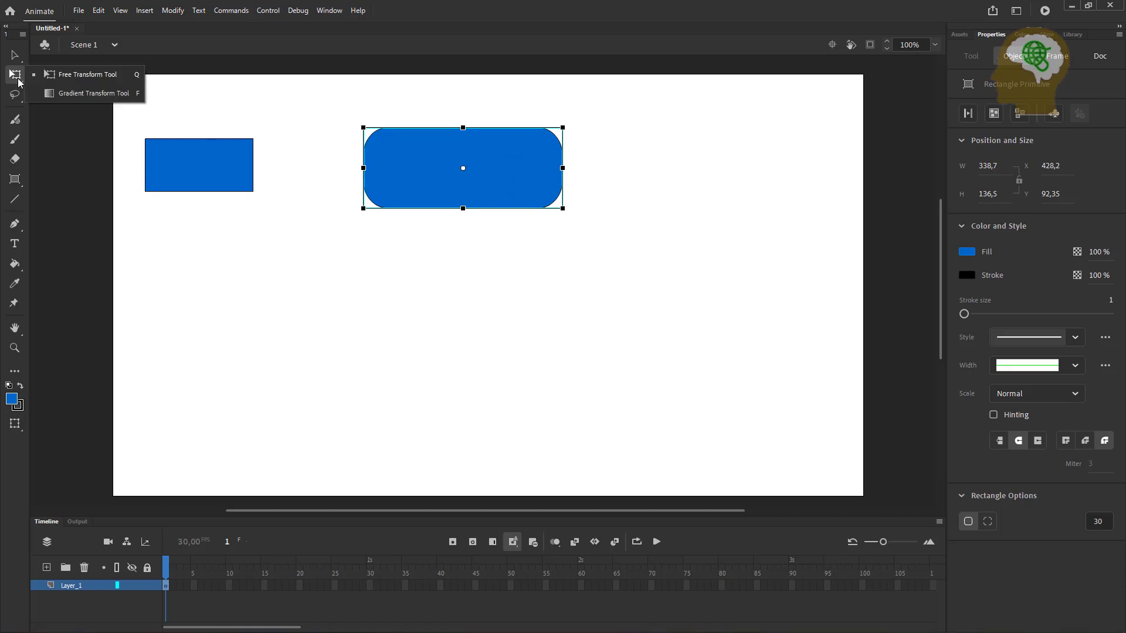
{"action": "left_click", "coordinate": [20, 54]}
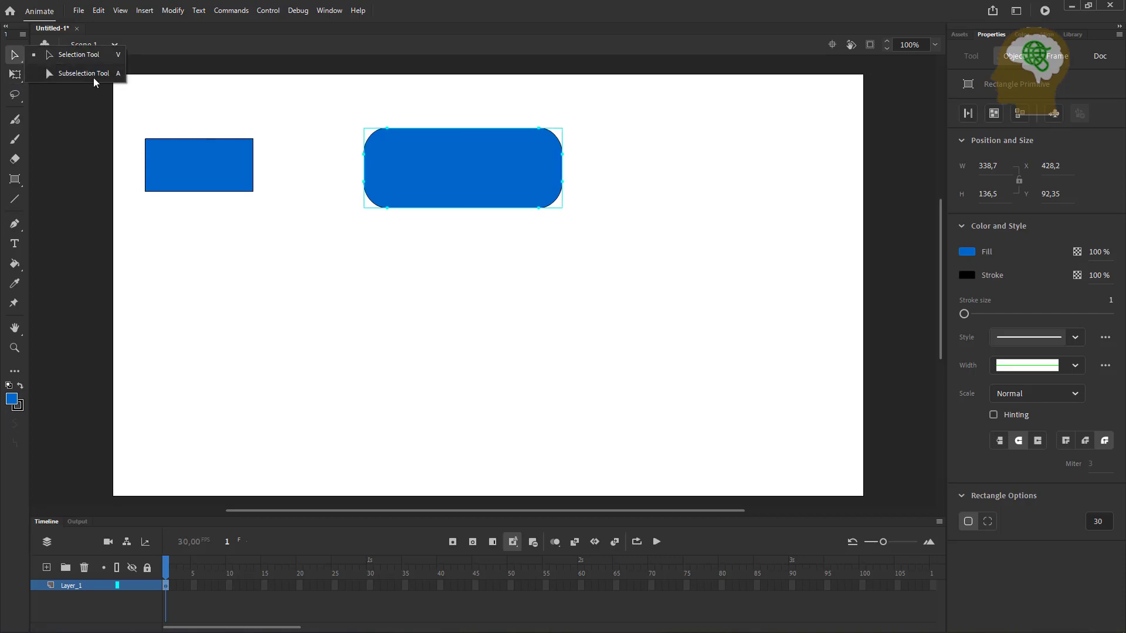
{"action": "left_click", "coordinate": [452, 272]}
{"action": "left_click", "coordinate": [435, 135]}
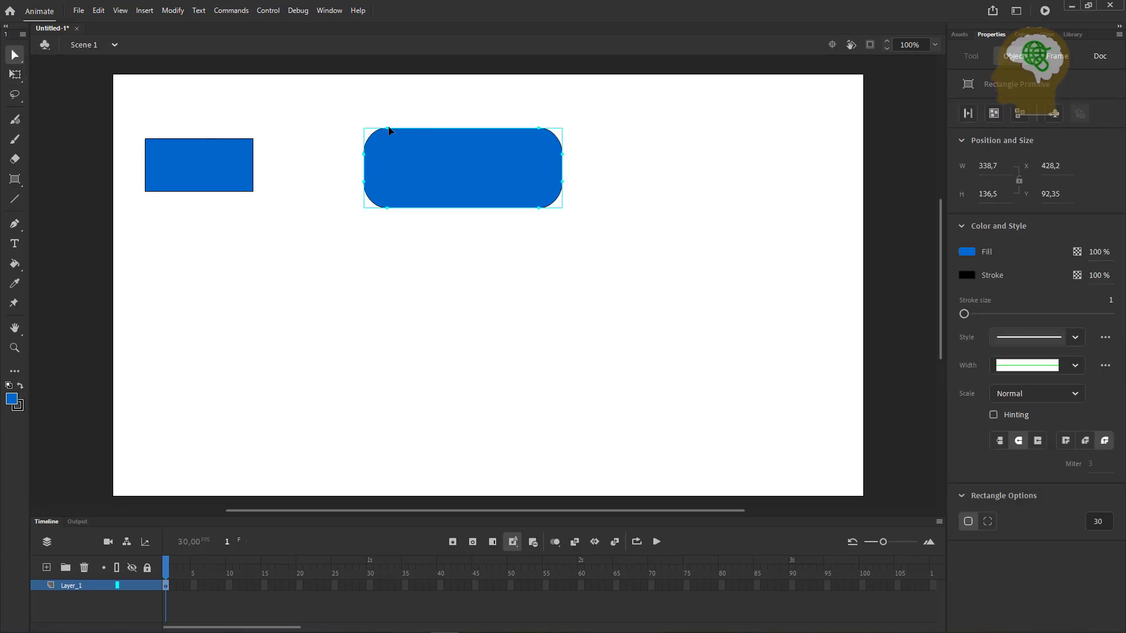
{"action": "mouse_move", "coordinate": [387, 130]}
{"action": "left_mouse_down"}
{"action": "mouse_move", "coordinate": [406, 146]}
{"action": "mouse_move", "coordinate": [387, 130]}
{"action": "left_mouse_up"}
{"action": "right_click", "coordinate": [485, 134]}
{"action": "left_click", "coordinate": [482, 133]}
{"action": "left_click", "coordinate": [17, 181]}
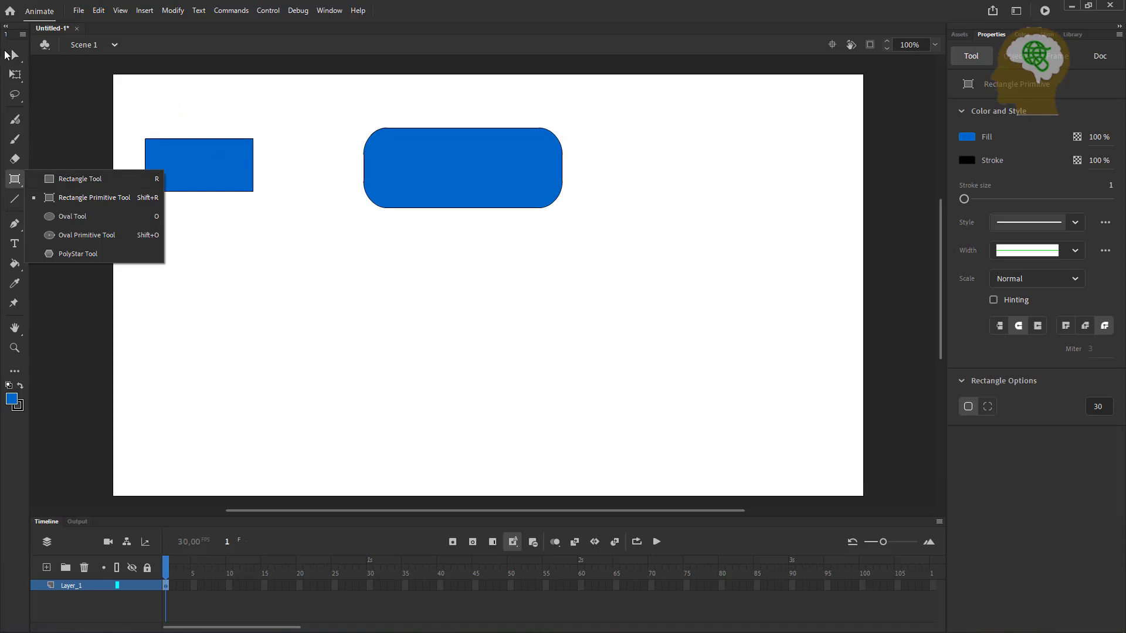
{"action": "left_click", "coordinate": [15, 51]}
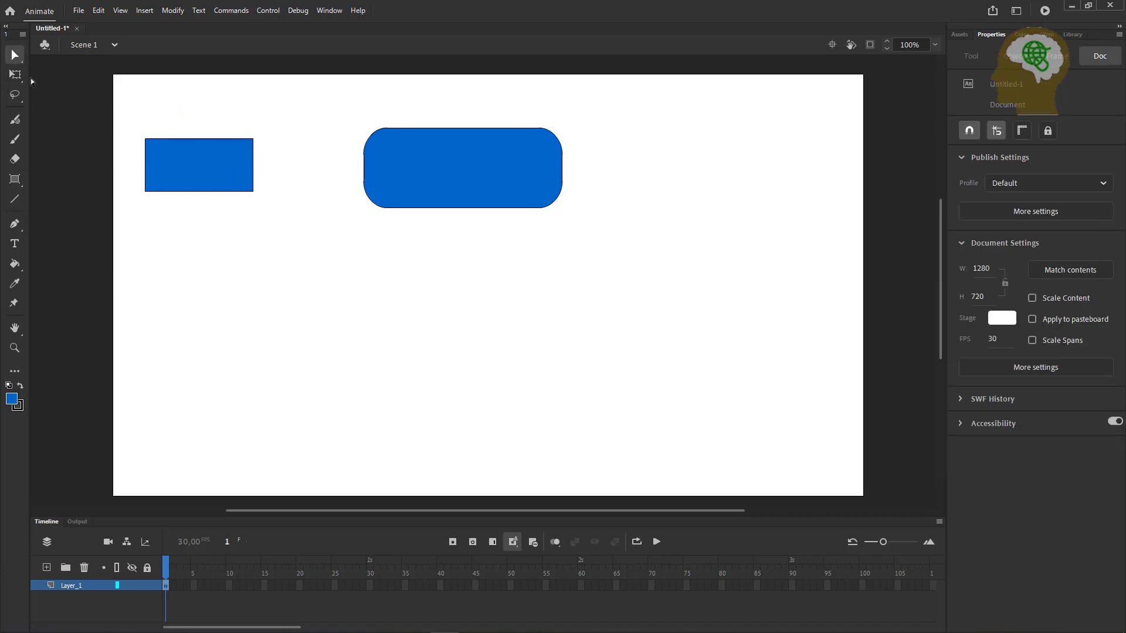
{"action": "left_click", "coordinate": [16, 55]}
{"action": "left_click", "coordinate": [72, 78]}
{"action": "left_click", "coordinate": [15, 54]}
{"action": "left_click", "coordinate": [47, 71]}
Compare how the Selection tool selects the plain rectangle's fill and stroke with how it selects the rounded rectangle primitive
{"action": "left_click", "coordinate": [17, 56]}
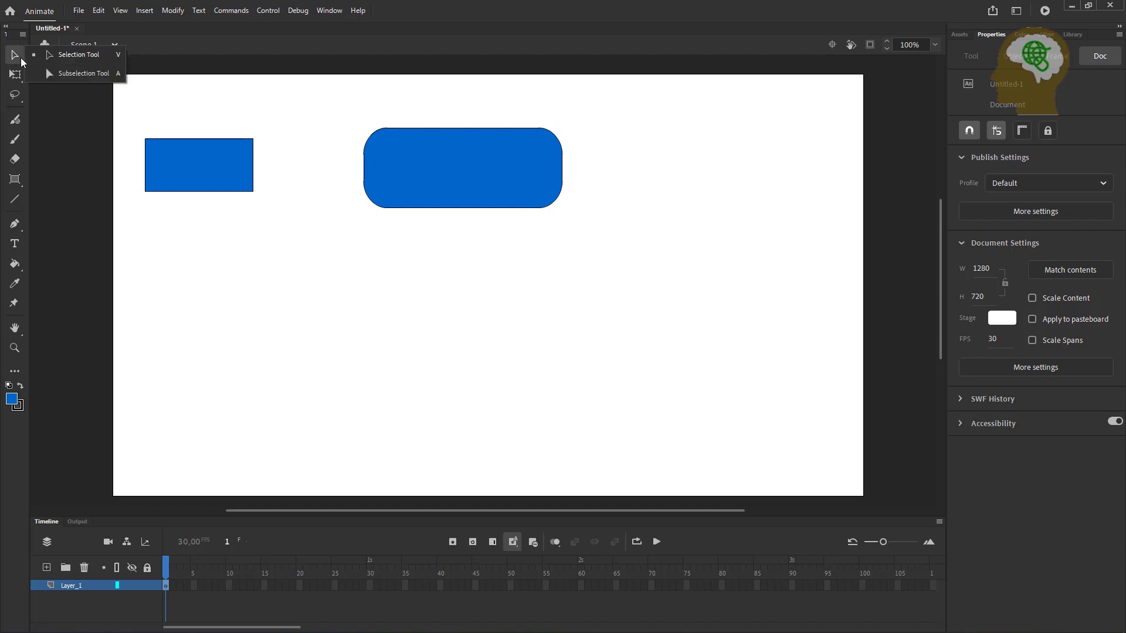
{"action": "left_click", "coordinate": [65, 59]}
{"action": "double_click", "coordinate": [208, 151]}
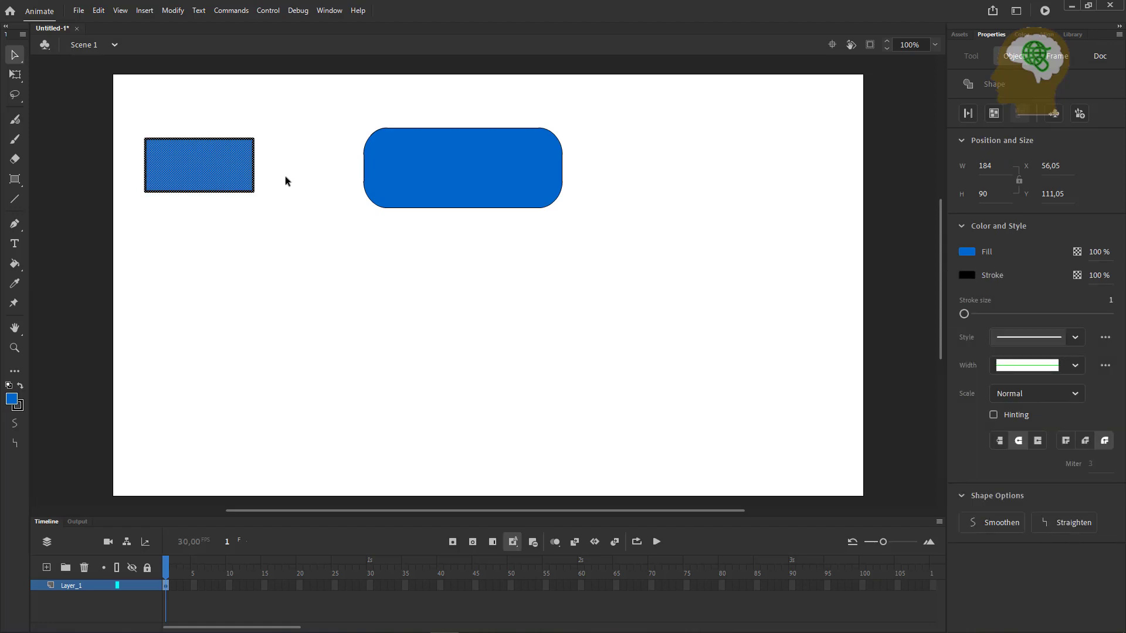
{"action": "left_click", "coordinate": [283, 179]}
{"action": "left_click", "coordinate": [205, 159]}
{"action": "left_click", "coordinate": [490, 180]}
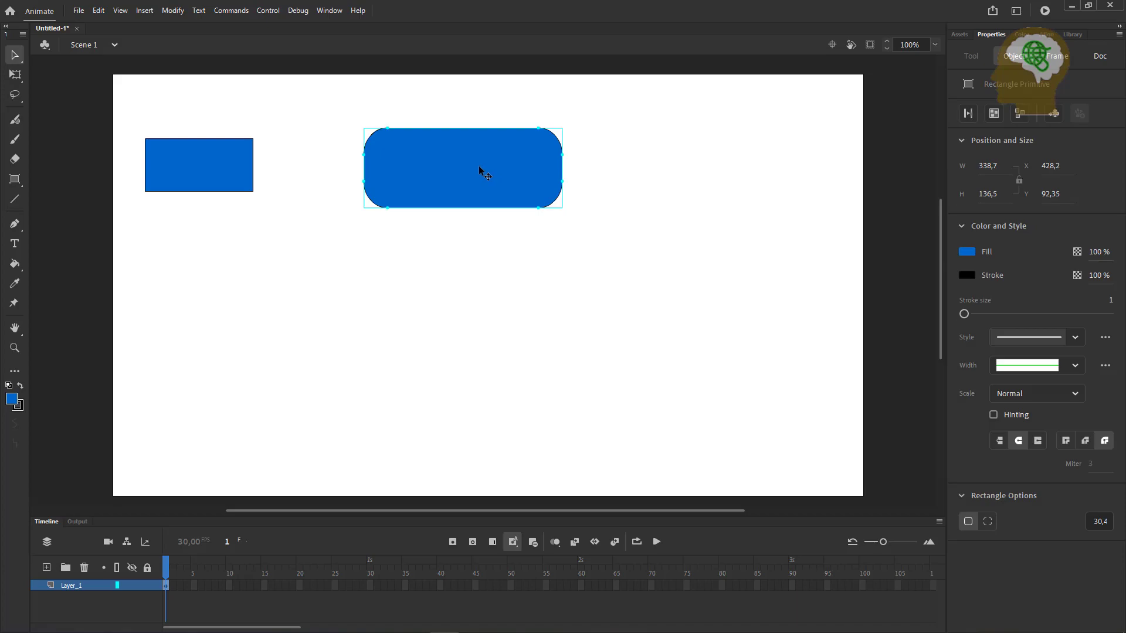
{"action": "left_click", "coordinate": [287, 241]}
{"action": "double_click", "coordinate": [172, 165]}
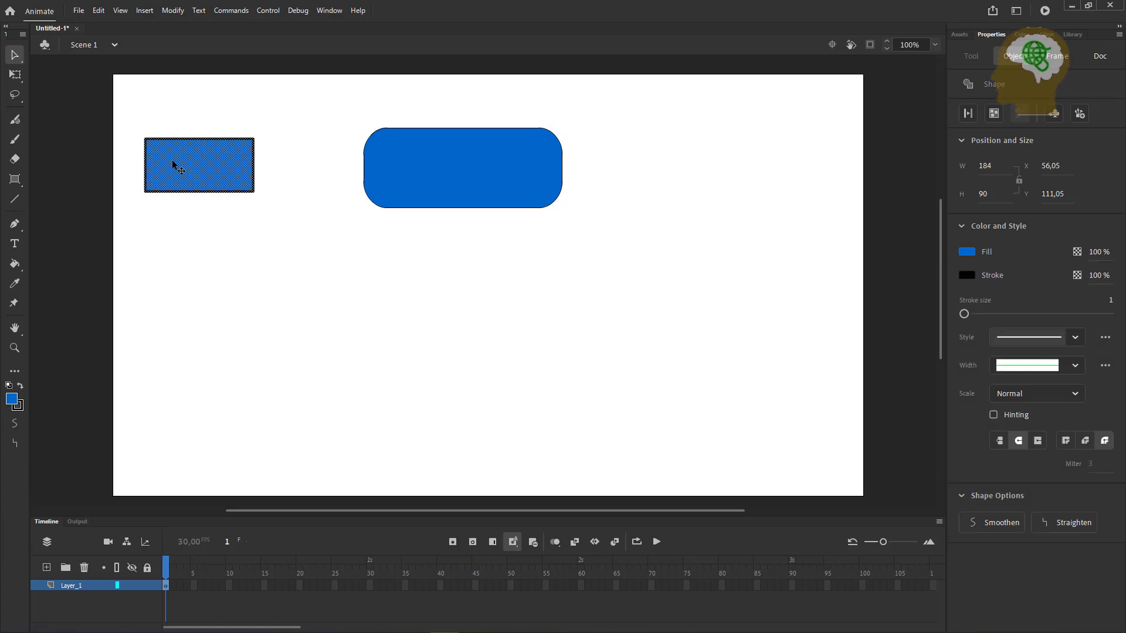
{"action": "key", "text": "Escape"}
Separate the plain rectangle's fill from its outline by moving it down to about X 119, Y 312, selecting each part individually
{"action": "left_click", "coordinate": [186, 159]}
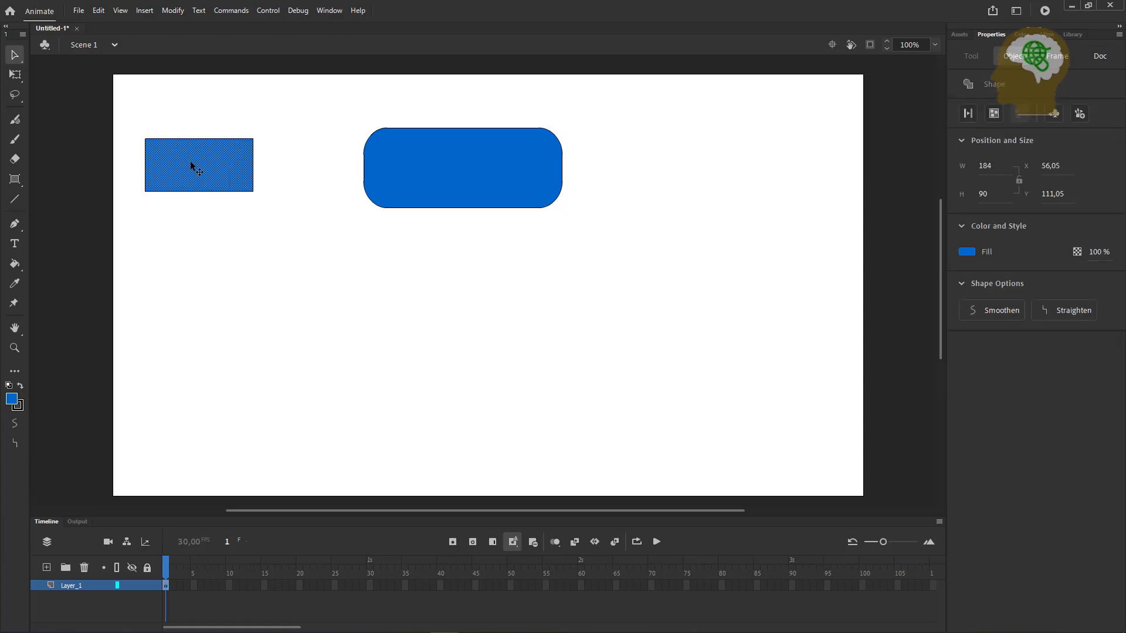
{"action": "left_click_drag", "start_coordinate": [192, 159], "coordinate": [230, 278]}
{"action": "left_click", "coordinate": [212, 139]}
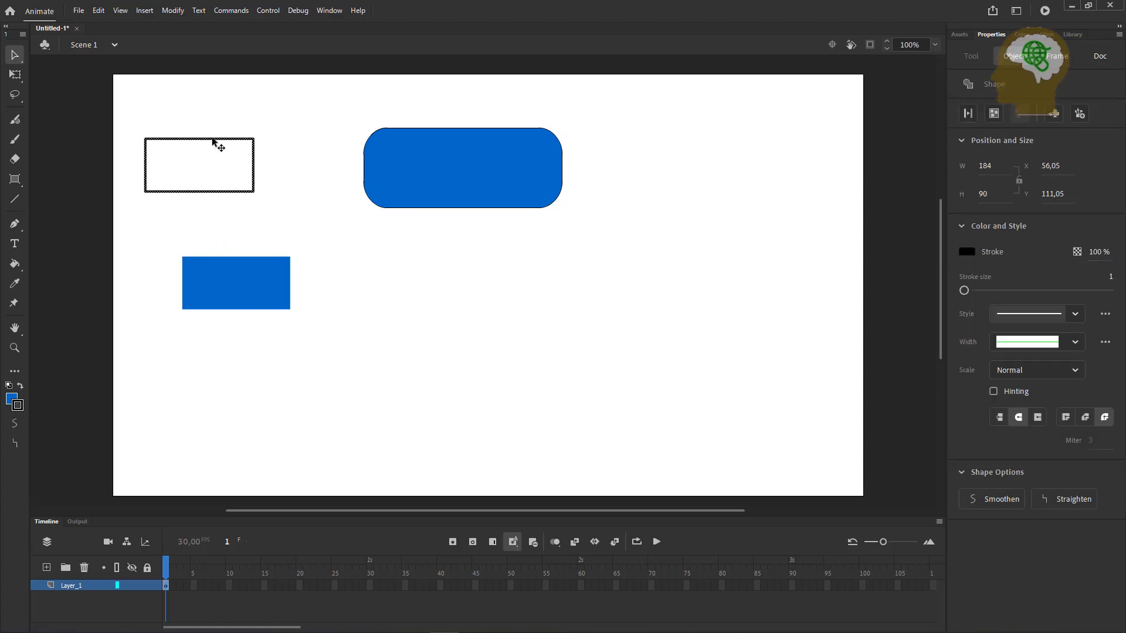
{"action": "left_click", "coordinate": [239, 293]}
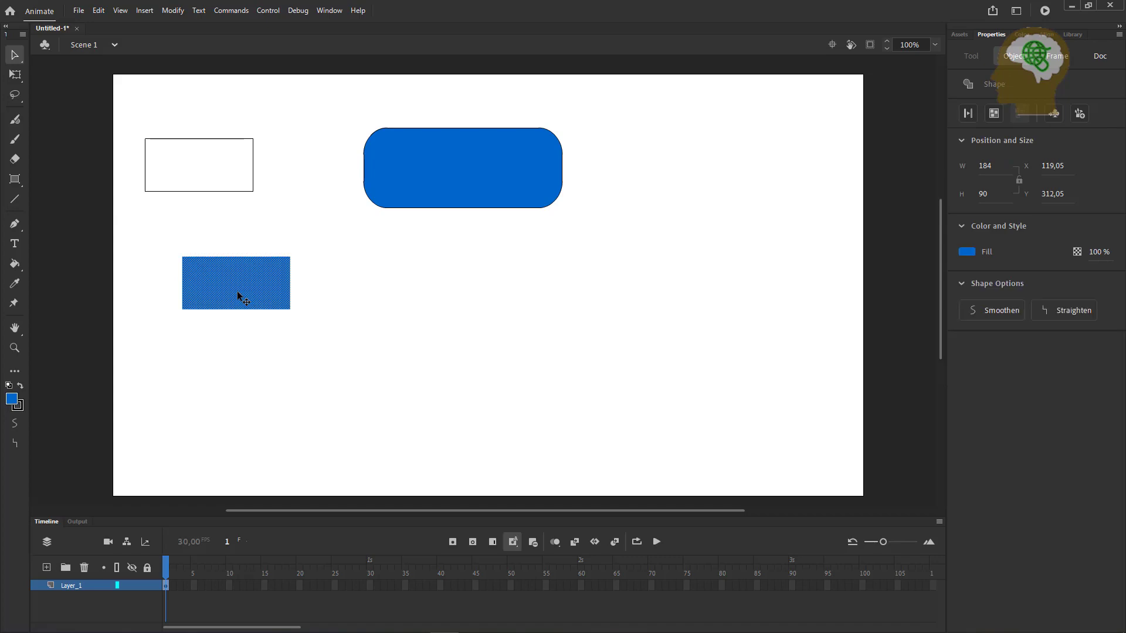
Delete the plain rectangle's detached outline and move the remaining blue fill back up to where the outline was
{"action": "left_click", "coordinate": [217, 192]}
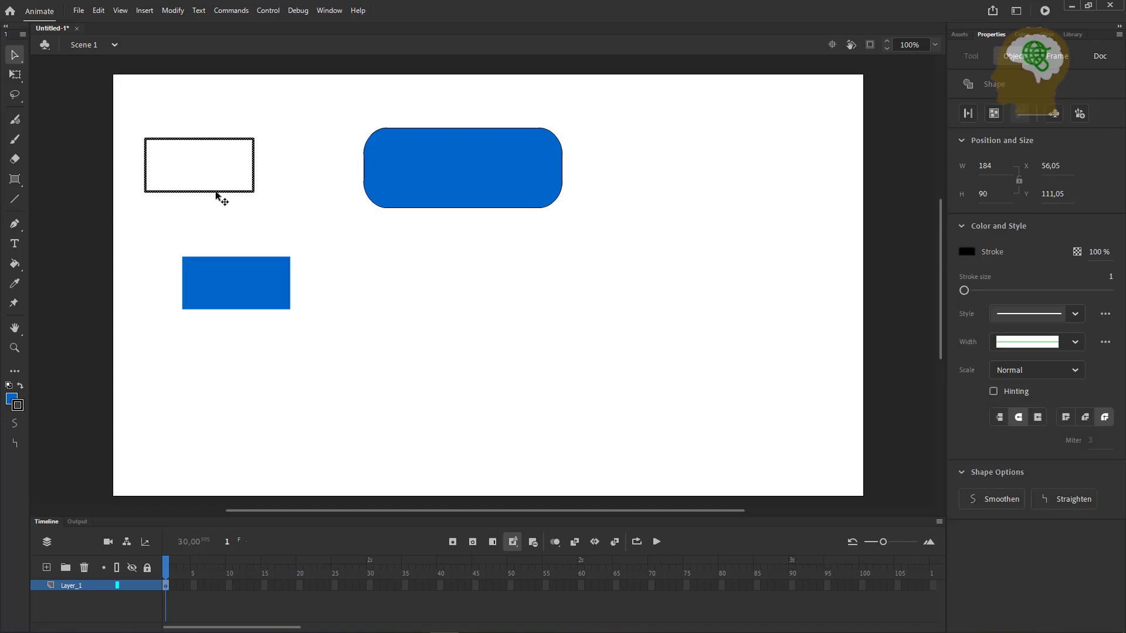
{"action": "key", "text": "Delete"}
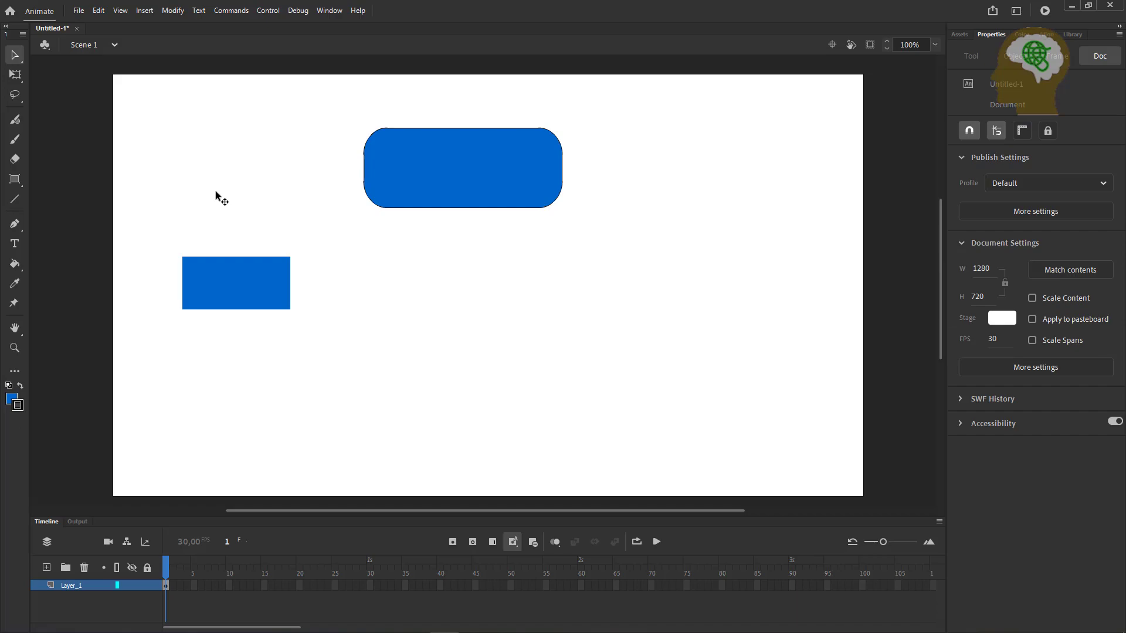
{"action": "left_click", "coordinate": [205, 277]}
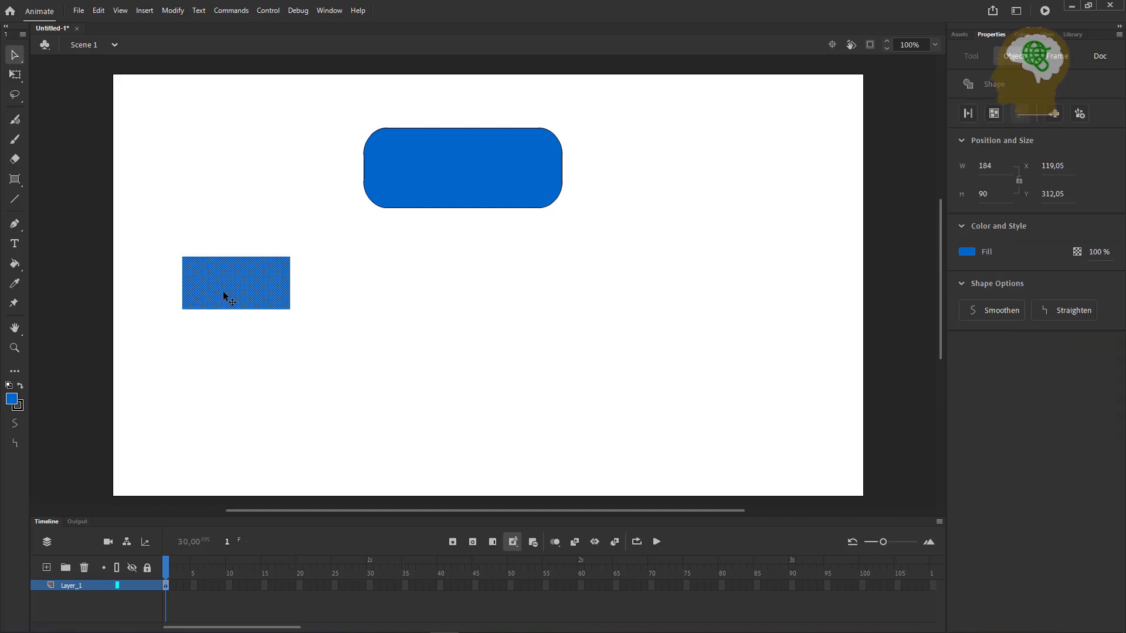
{"action": "left_click_drag", "start_coordinate": [227, 289], "coordinate": [226, 177]}
Undo the outline deletion and the fill moves to restore the plain rectangle with its fill inside its outline
{"action": "key", "text": "ctrl+z"}
{"action": "key", "text": "ctrl+z"}
{"action": "key", "text": "ctrl+z"}
{"action": "key", "text": "ctrl+z"}
{"action": "key", "text": "ctrl+y"}
{"action": "key", "text": "ctrl+y"}
{"action": "key", "text": "ctrl+y"}
{"action": "key", "text": "ctrl+y"}
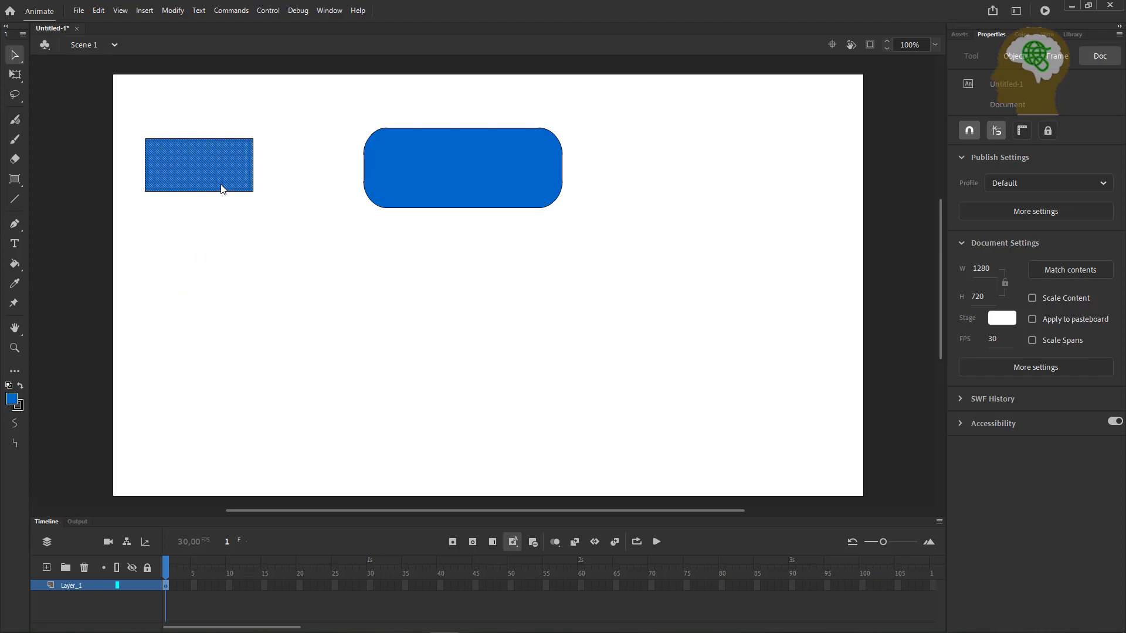
Select the plain rectangle's fill and outline together and stretch them to about 240 x 275 px with the Free Transform tool
{"action": "left_click_drag", "start_coordinate": [121, 114], "coordinate": [272, 224]}
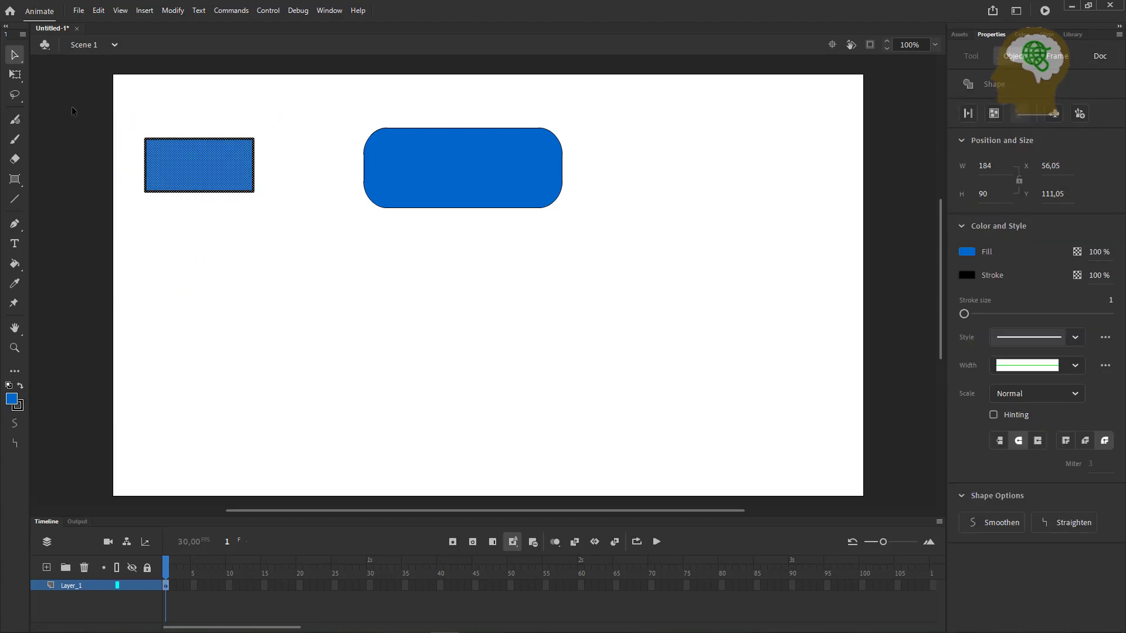
{"action": "left_click", "coordinate": [17, 76]}
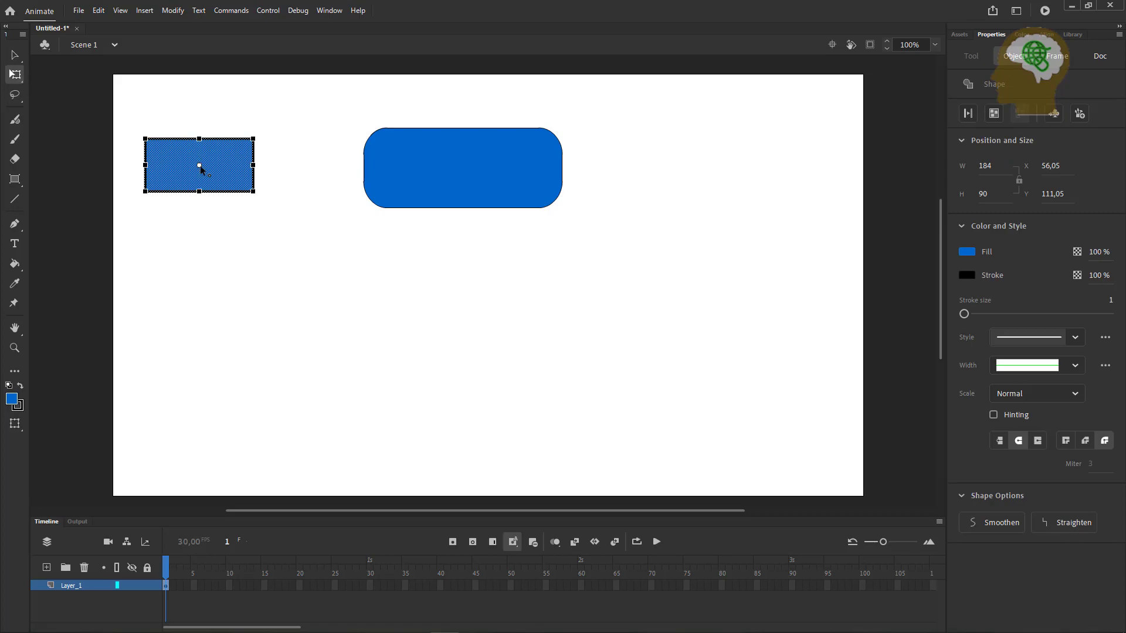
{"action": "left_click", "coordinate": [16, 75]}
{"action": "left_click", "coordinate": [76, 80]}
{"action": "mouse_move", "coordinate": [202, 192]}
{"action": "left_mouse_down"}
{"action": "mouse_move", "coordinate": [202, 219]}
{"action": "mouse_move", "coordinate": [198, 198]}
{"action": "left_mouse_up"}
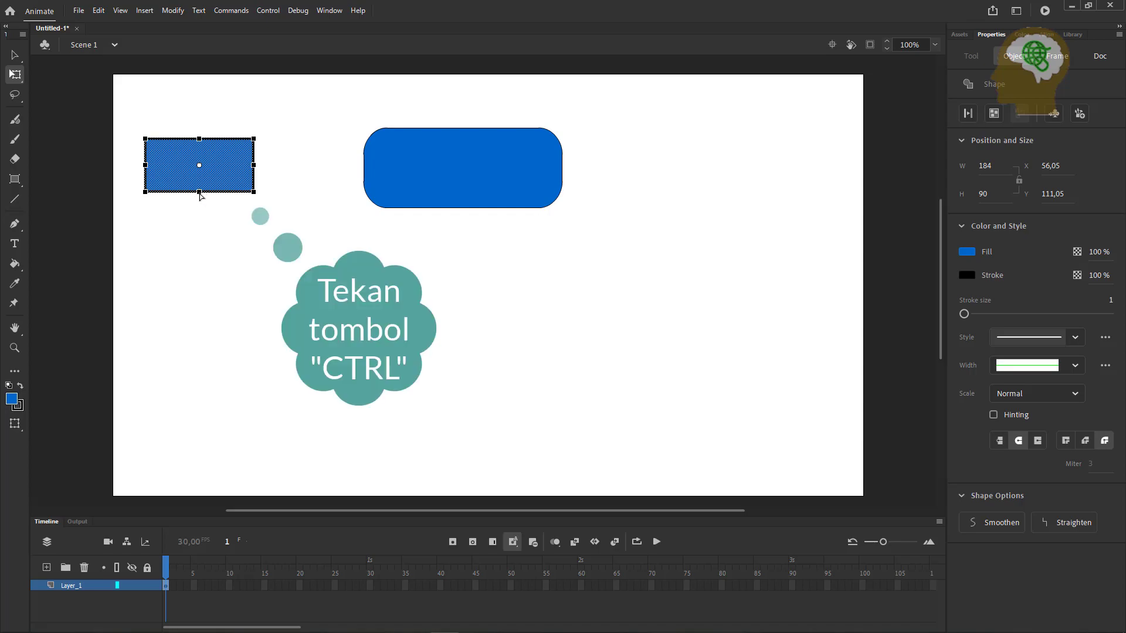
{"action": "left_click_drag", "start_coordinate": [199, 195], "coordinate": [200, 272]}
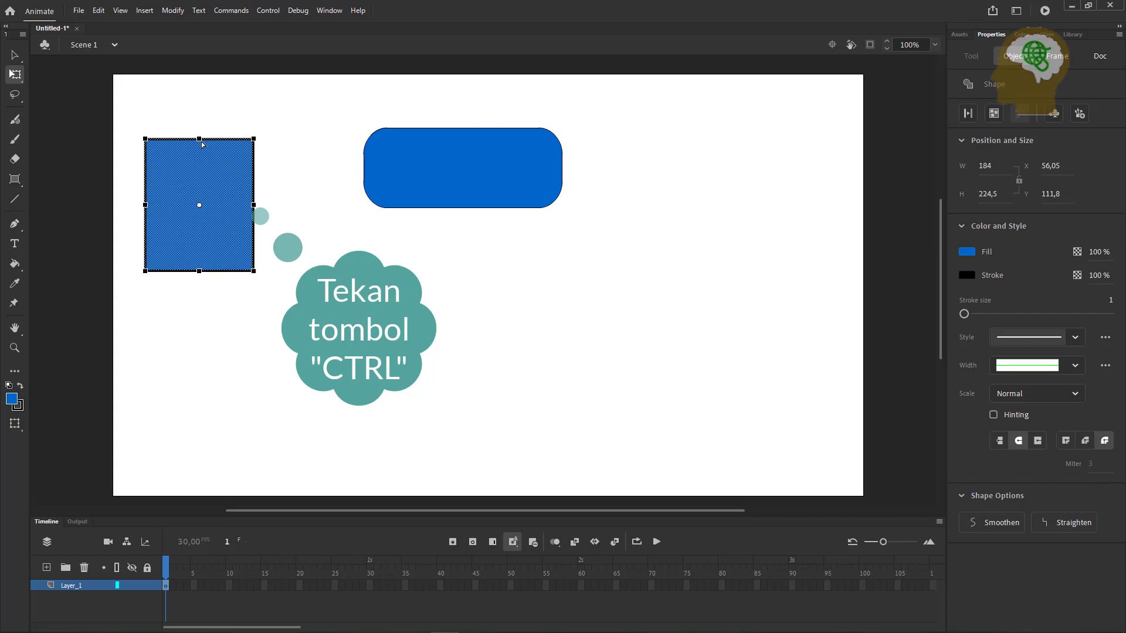
{"action": "left_click_drag", "start_coordinate": [202, 143], "coordinate": [200, 109]}
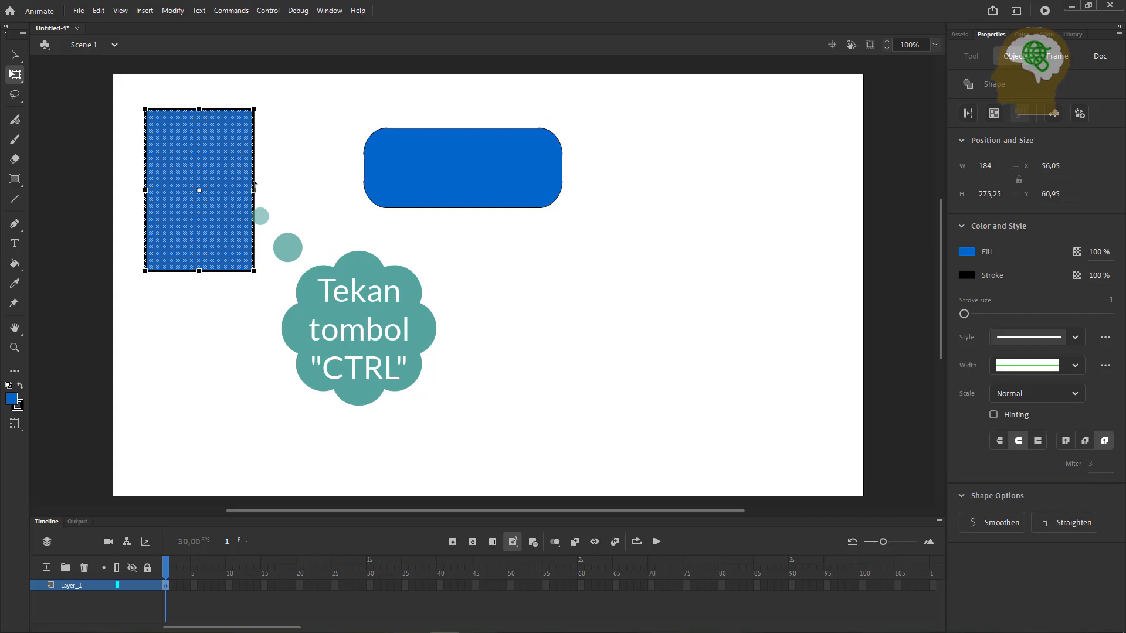
{"action": "left_click_drag", "start_coordinate": [254, 190], "coordinate": [286, 190]}
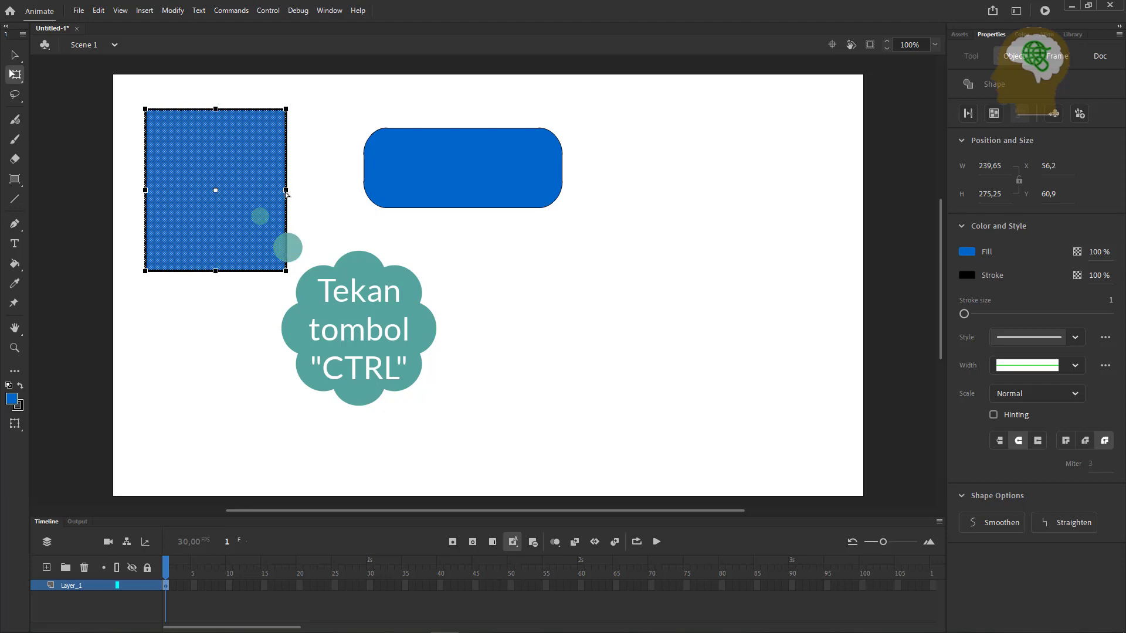
Skew the stretched rectangle downward and distort its corners individually with Free Transform to form a slanted, irregular quadrilateral
{"action": "left_click_drag", "start_coordinate": [286, 195], "coordinate": [266, 281]}
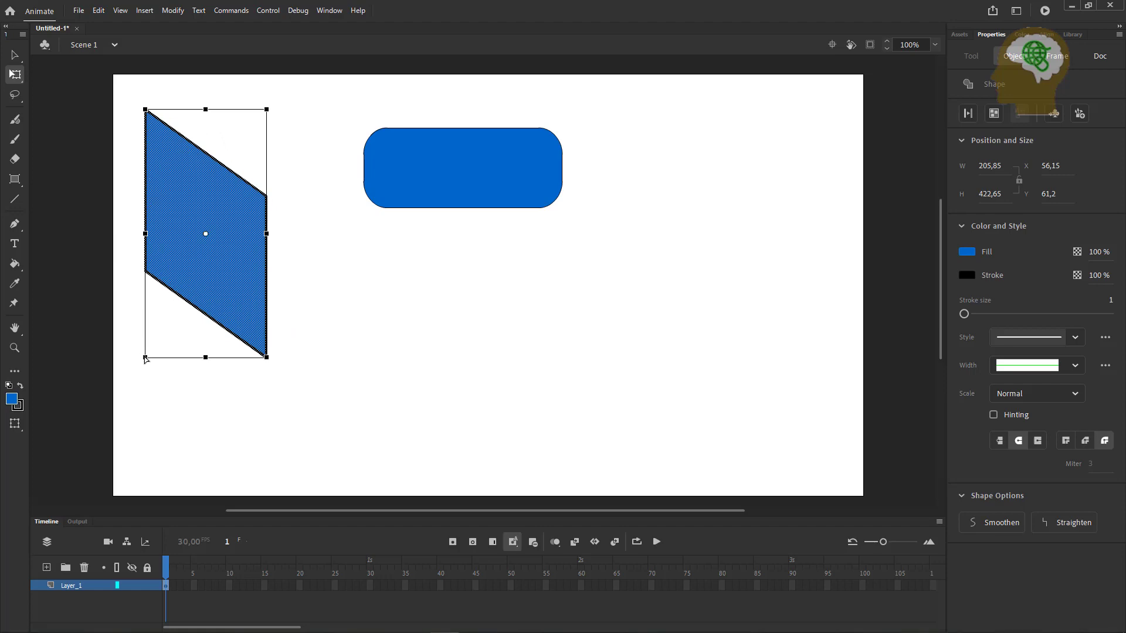
{"action": "left_click_drag", "start_coordinate": [146, 358], "coordinate": [150, 233]}
{"action": "left_click_drag", "start_coordinate": [269, 112], "coordinate": [332, 224]}
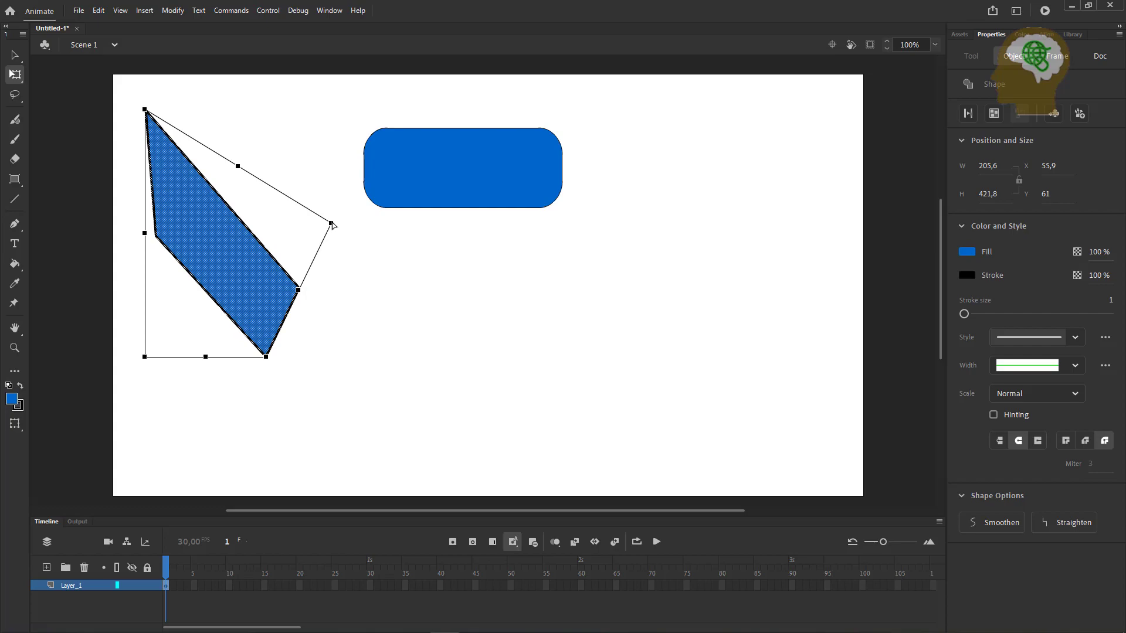
{"action": "left_click_drag", "start_coordinate": [333, 224], "coordinate": [340, 255]}
{"action": "left_click", "coordinate": [381, 311]}
Move three corner points of the quadrilateral with the Subselection tool to form a checkmark-like shape about 249 x 221 px
{"action": "left_click", "coordinate": [13, 76]}
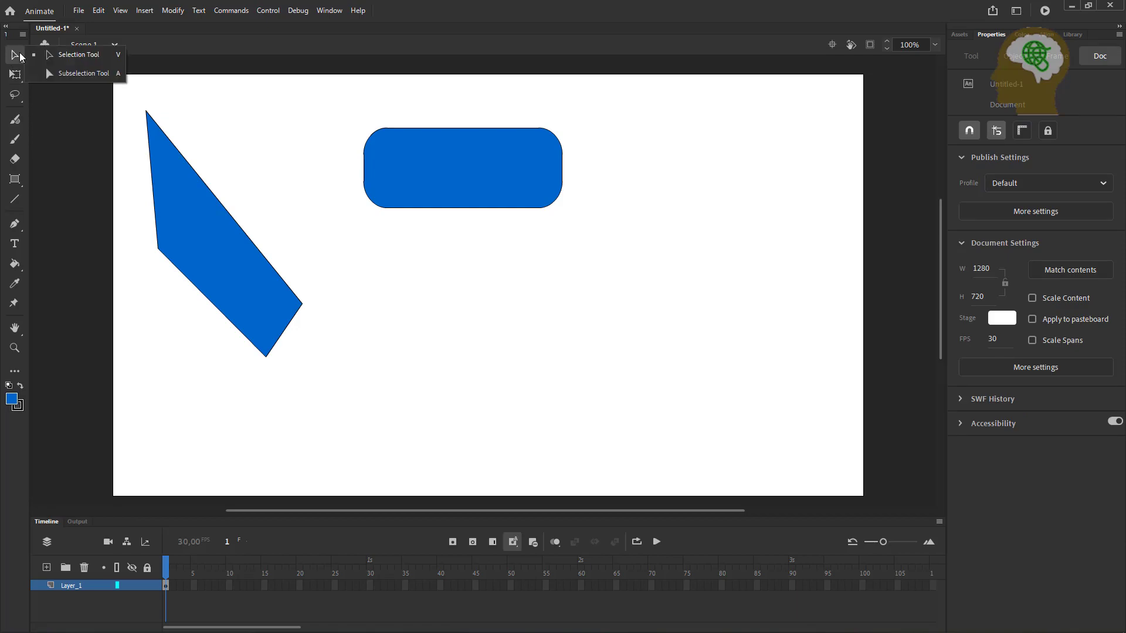
{"action": "left_click", "coordinate": [14, 56]}
{"action": "left_click", "coordinate": [64, 74]}
{"action": "left_click", "coordinate": [15, 54]}
{"action": "left_click", "coordinate": [59, 51]}
{"action": "left_click", "coordinate": [182, 151]}
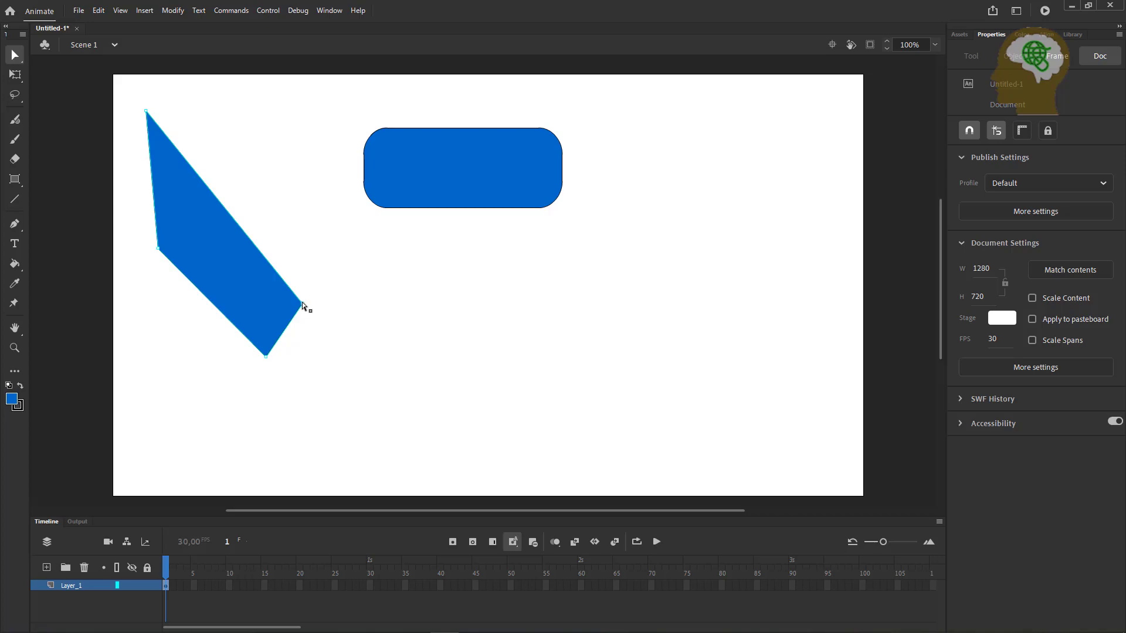
{"action": "left_click_drag", "start_coordinate": [302, 305], "coordinate": [295, 228]}
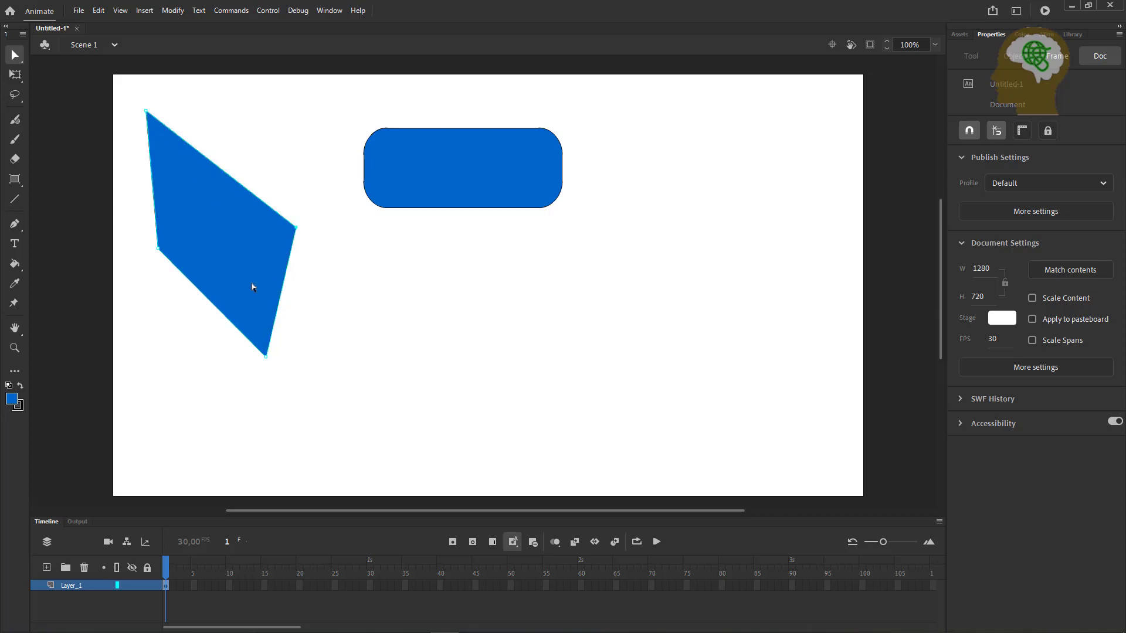
{"action": "left_click_drag", "start_coordinate": [157, 250], "coordinate": [150, 302]}
{"action": "left_click_drag", "start_coordinate": [147, 112], "coordinate": [244, 312]}
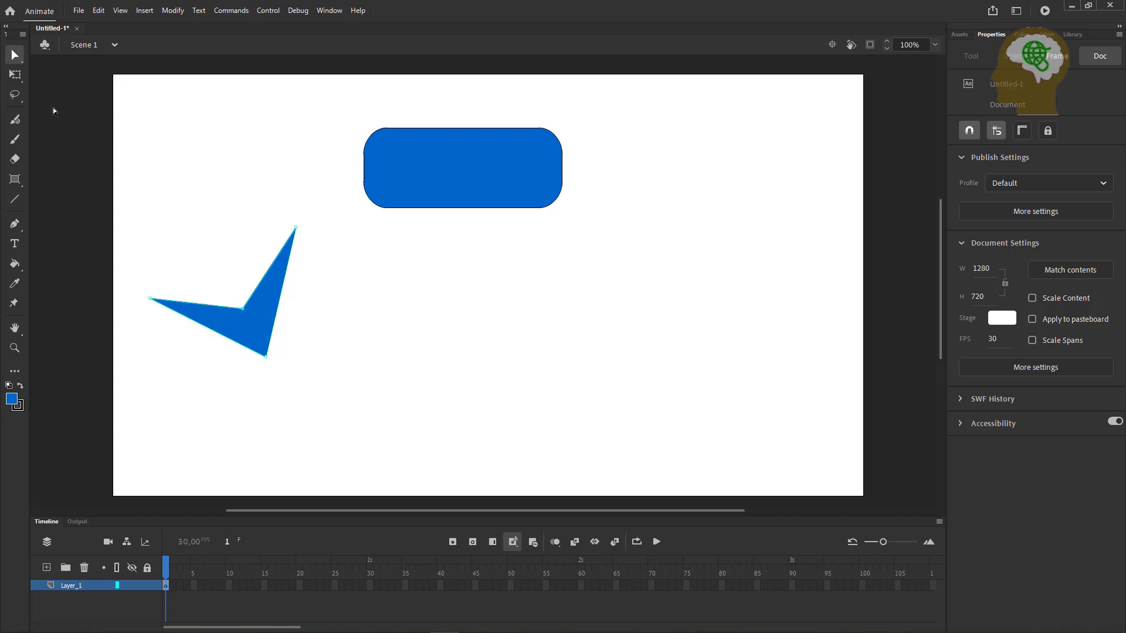
Select the checkmark-like shape's entire outline with the Selection tool and set its stroke size to 20
{"action": "left_click", "coordinate": [15, 54]}
{"action": "left_click", "coordinate": [64, 75]}
{"action": "left_click", "coordinate": [273, 336]}
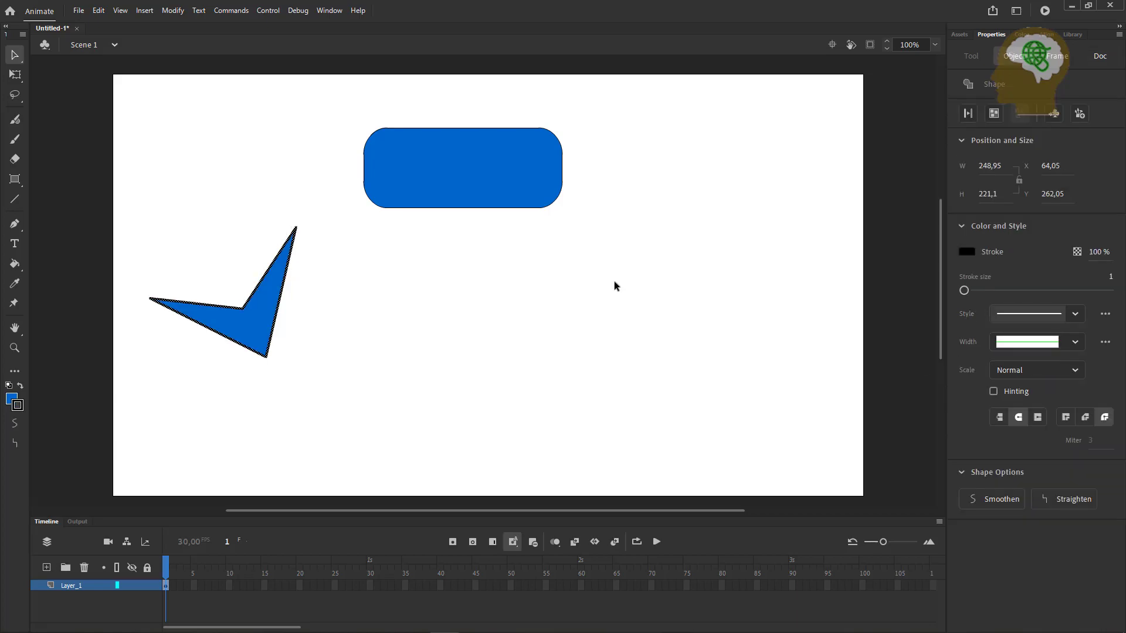
{"action": "mouse_move", "coordinate": [965, 292]}
{"action": "left_mouse_down"}
{"action": "mouse_move", "coordinate": [990, 291]}
{"action": "mouse_move", "coordinate": [978, 294]}
{"action": "left_mouse_up"}
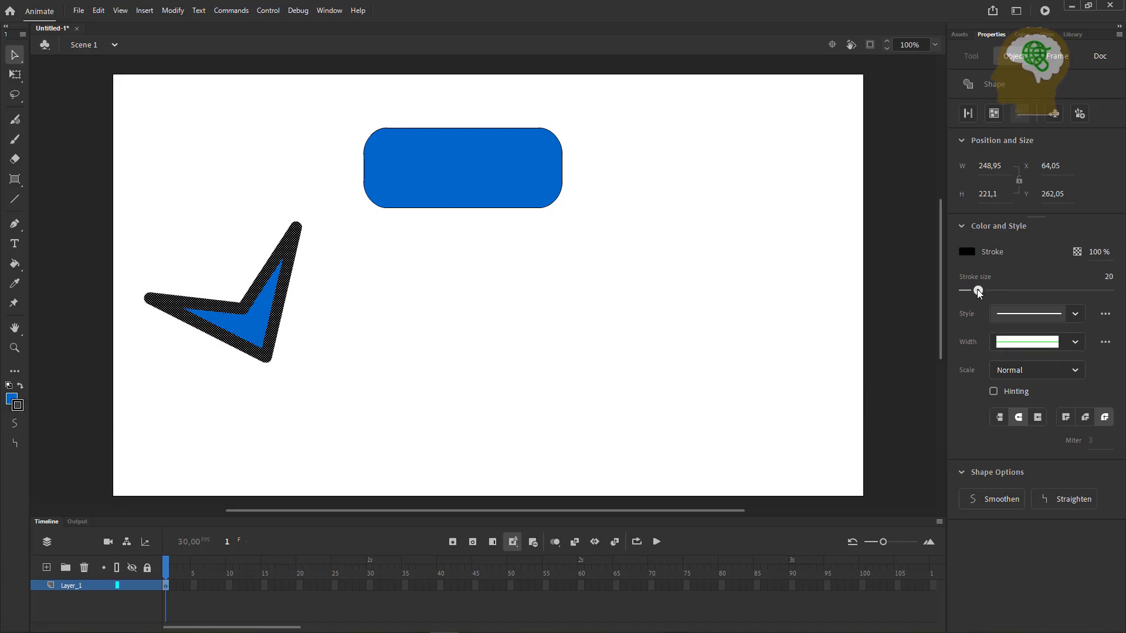
{"action": "left_click", "coordinate": [597, 307]}
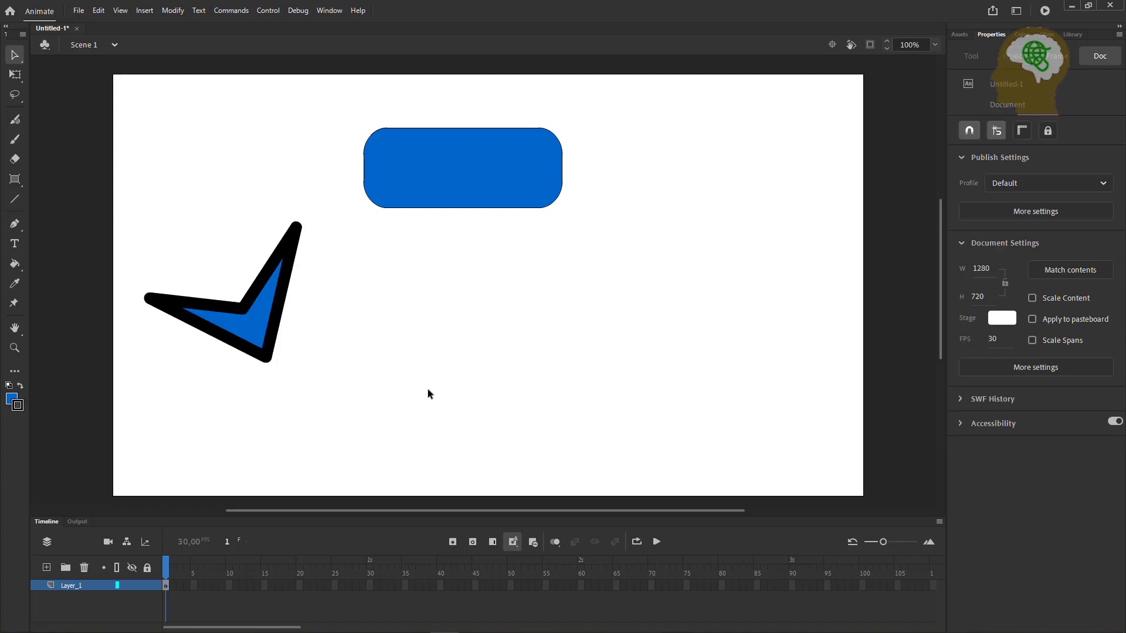
Try selecting the checkmark-like shape's fill and a single outline segment, and recolour its whole outline dark red
{"action": "left_click", "coordinate": [253, 324]}
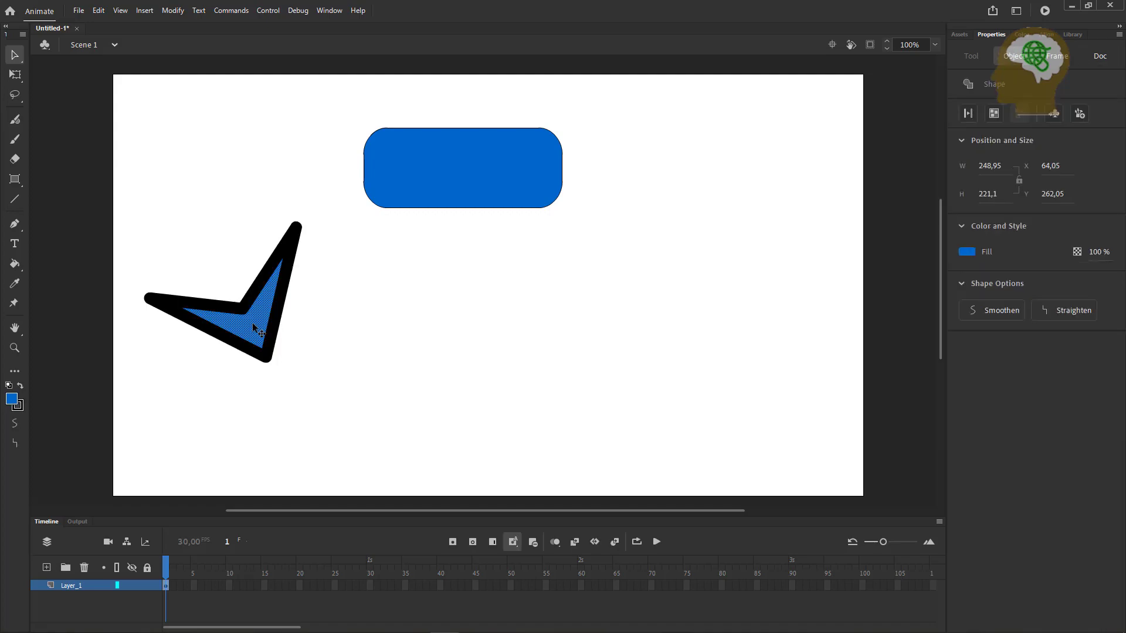
{"action": "left_click", "coordinate": [339, 313]}
{"action": "left_click", "coordinate": [252, 322]}
{"action": "left_click", "coordinate": [290, 298]}
{"action": "left_click", "coordinate": [286, 291]}
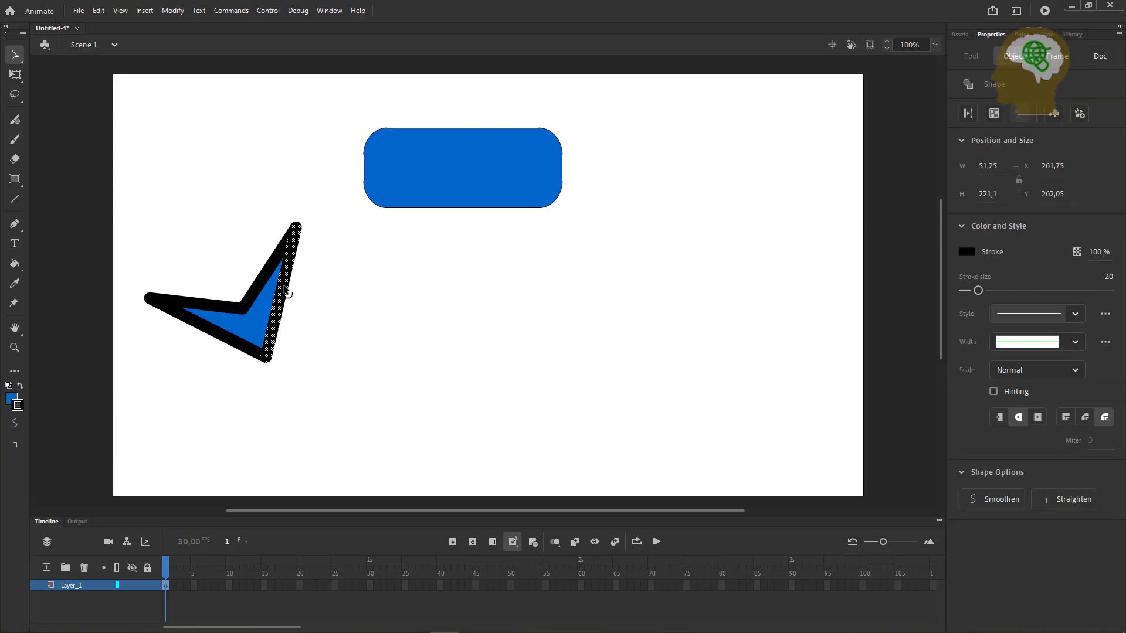
{"action": "double_click", "coordinate": [267, 277]}
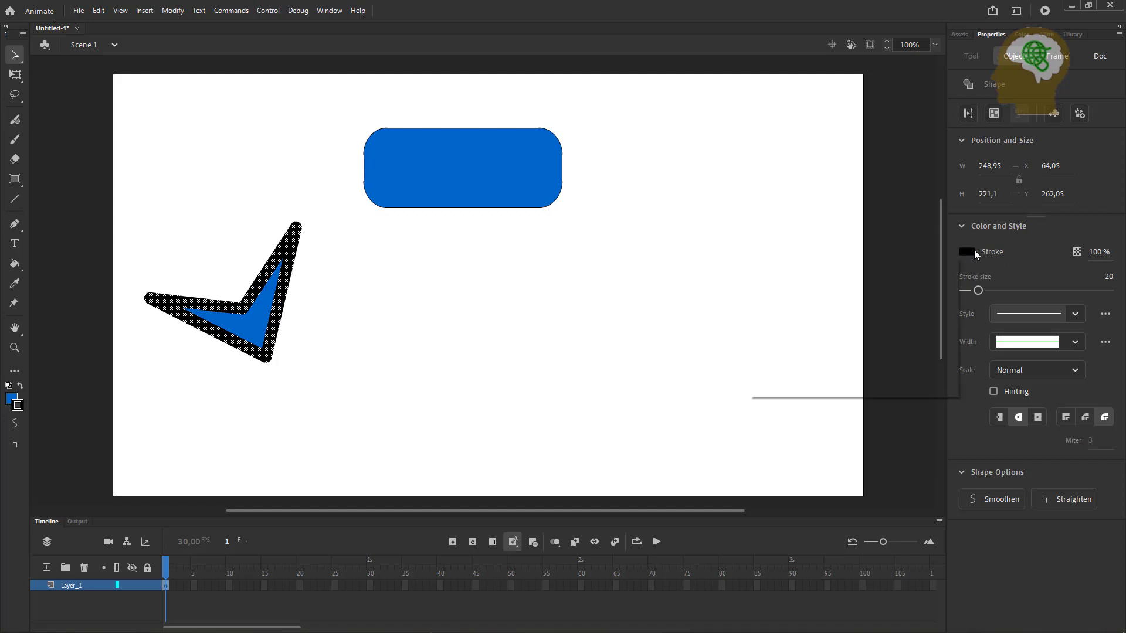
{"action": "left_click", "coordinate": [971, 251]}
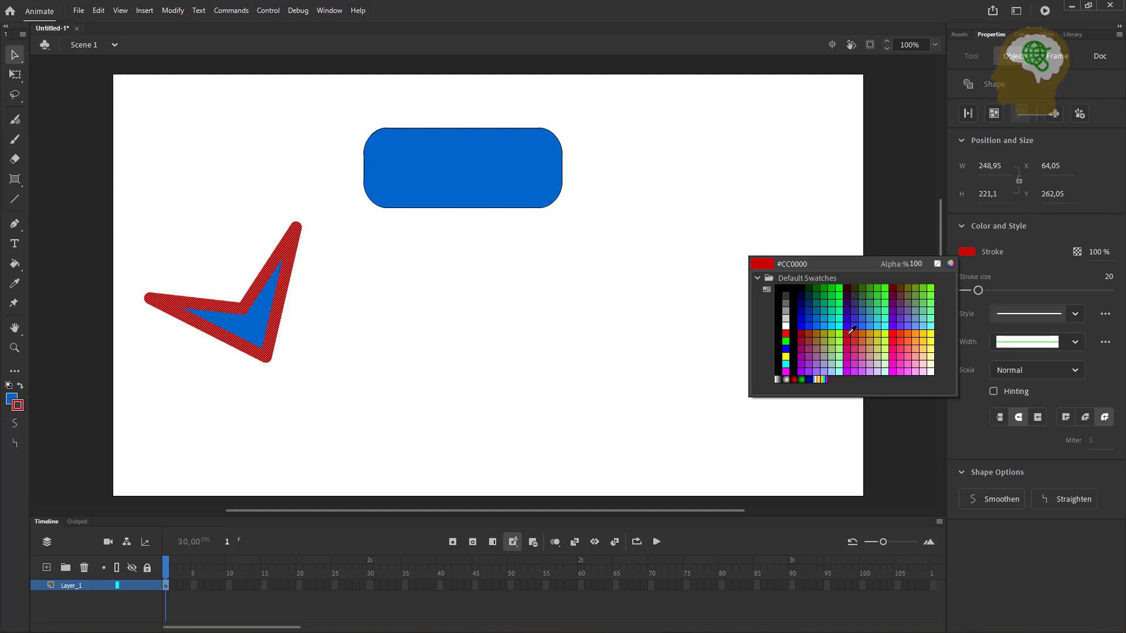
{"action": "left_click", "coordinate": [803, 332]}
{"action": "left_click", "coordinate": [476, 346]}
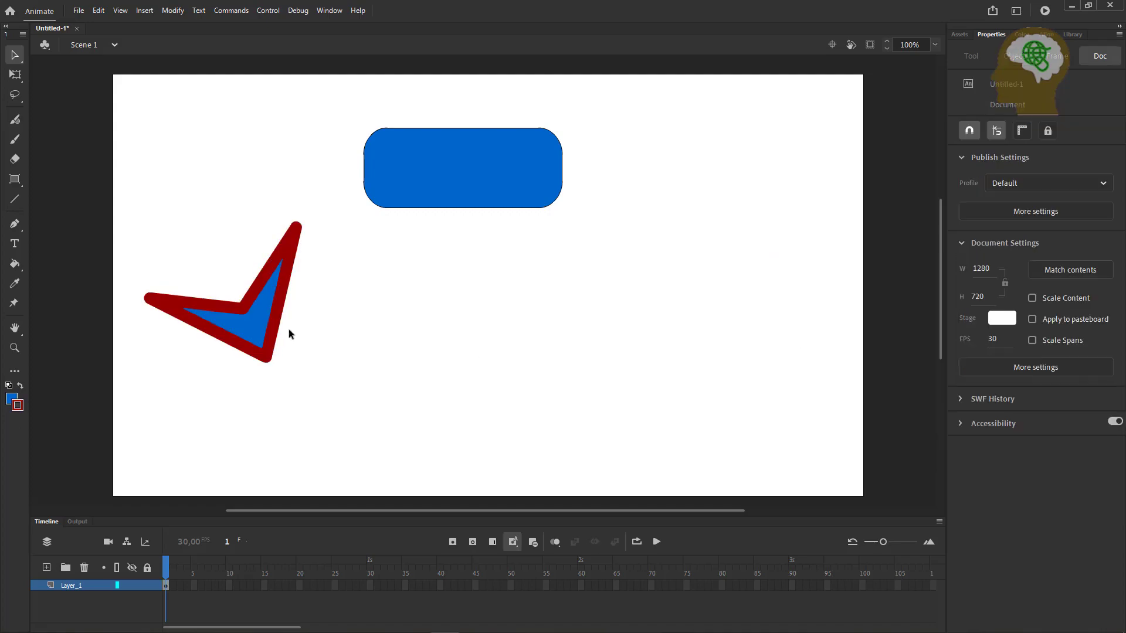
Change the checkmark-like shape's fill colour to dark yellow
{"action": "left_click", "coordinate": [262, 324]}
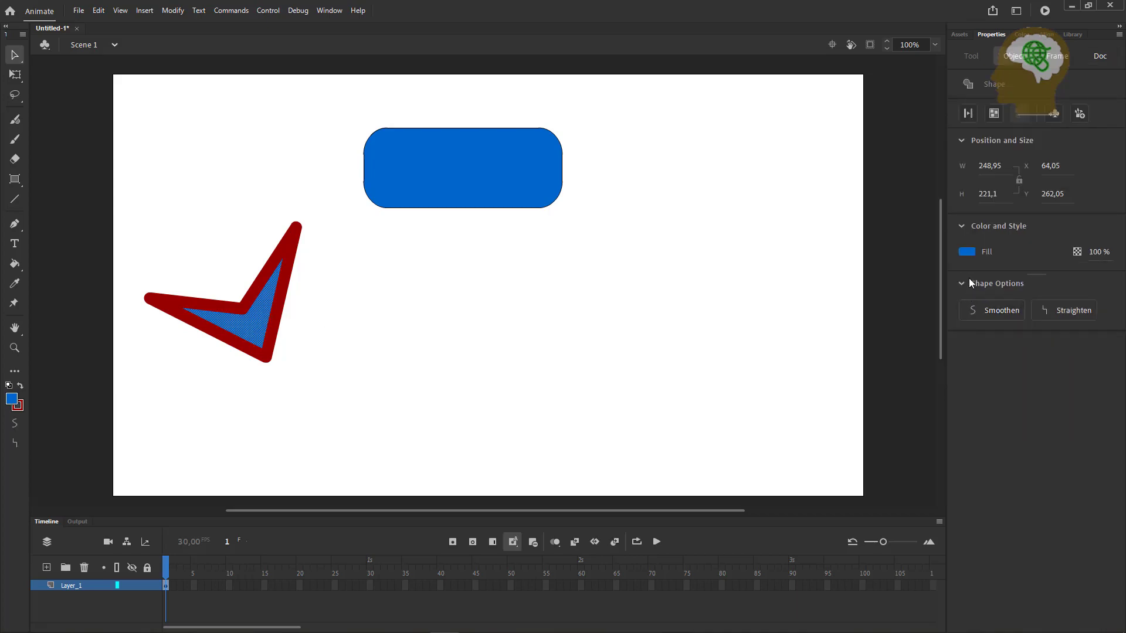
{"action": "left_click", "coordinate": [967, 251]}
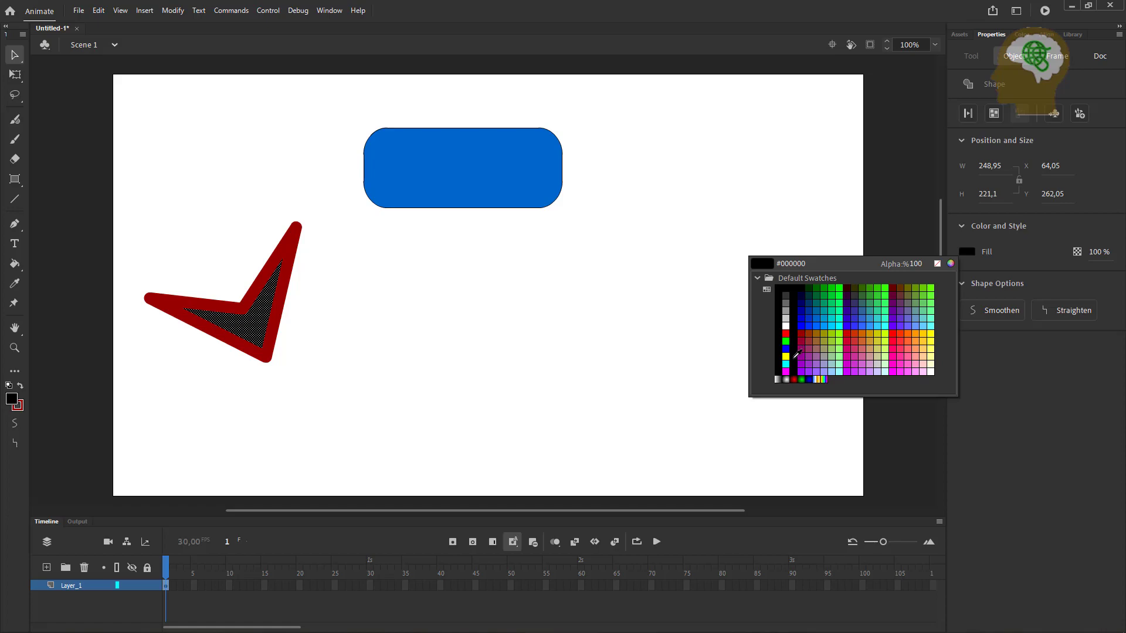
{"action": "left_click", "coordinate": [882, 333]}
{"action": "left_click", "coordinate": [538, 368]}
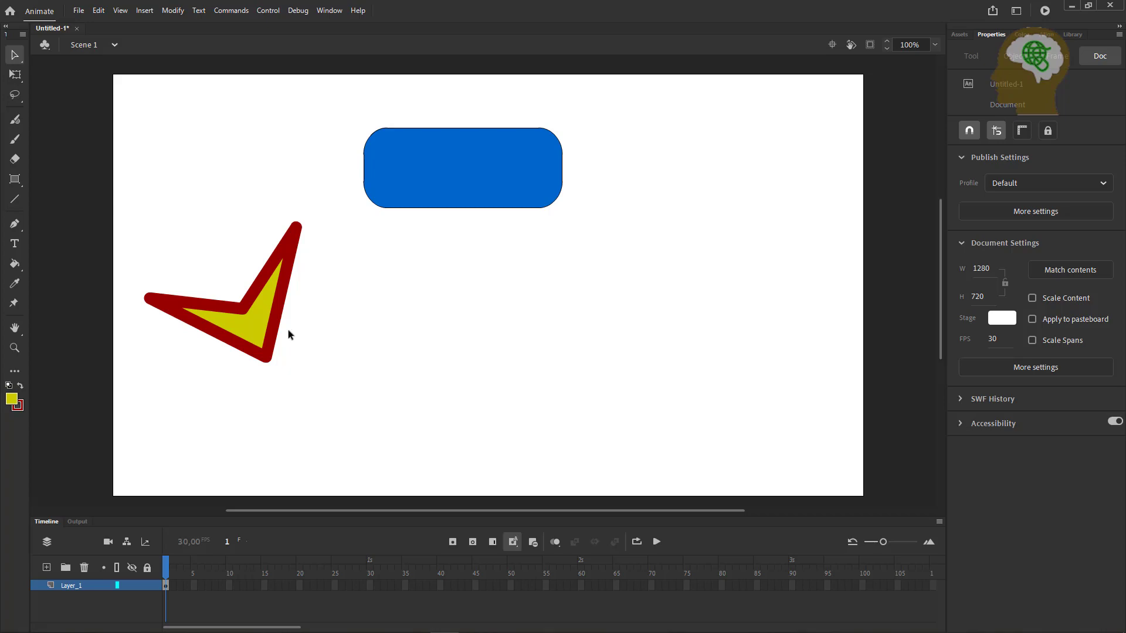
Draw a circle about 142 px in diameter below the rounded rectangle primitive with the Oval tool
{"action": "left_click", "coordinate": [15, 187]}
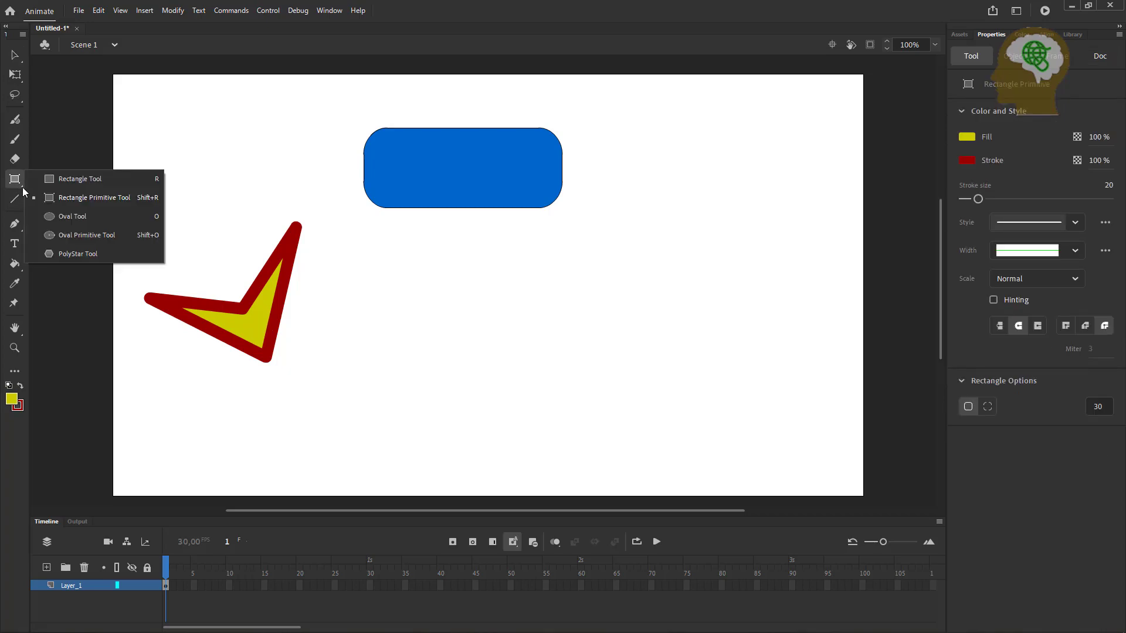
{"action": "left_click", "coordinate": [53, 217]}
{"action": "left_click_drag", "start_coordinate": [439, 252], "coordinate": [527, 341]}
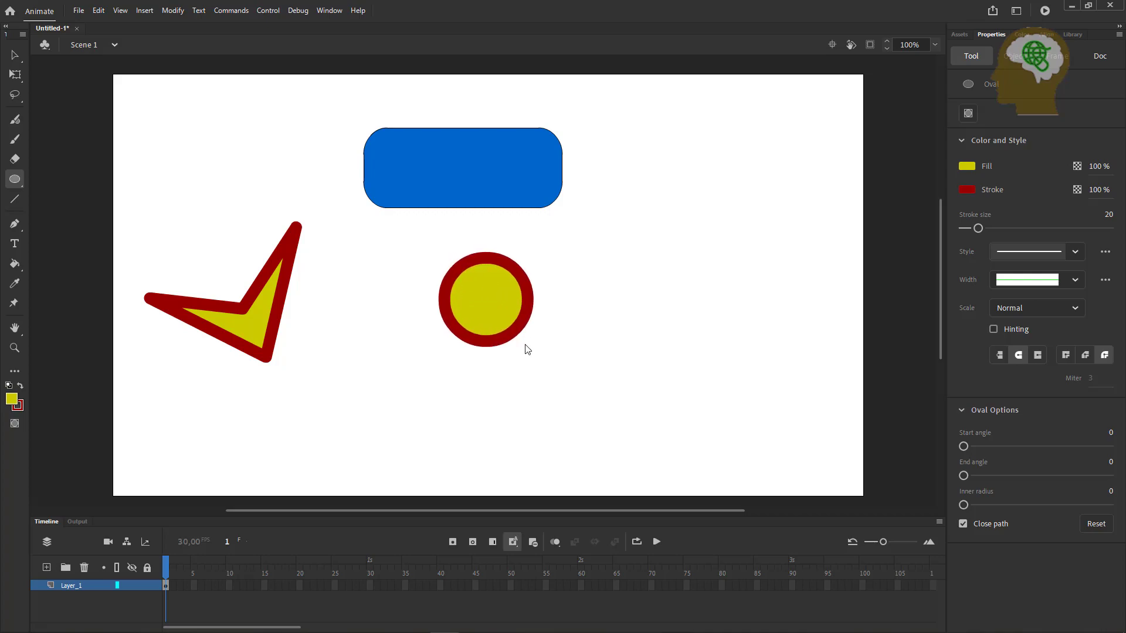
Reduce the circle's outline to a stroke size of 0.1 and select its fill together with the outline
{"action": "left_click", "coordinate": [15, 55]}
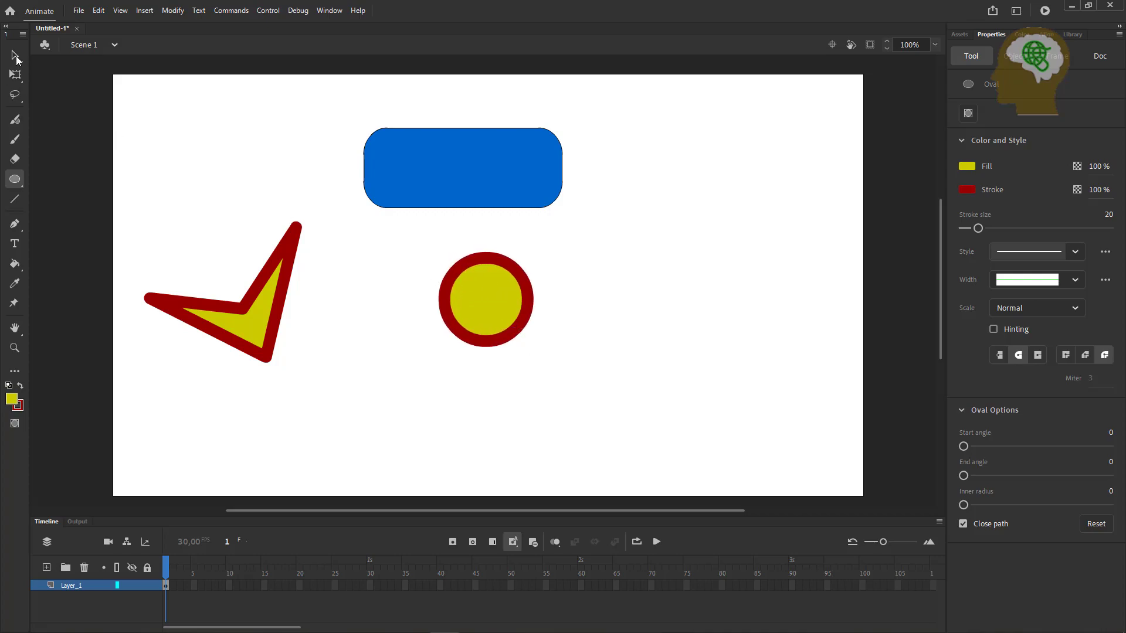
{"action": "left_click", "coordinate": [526, 321]}
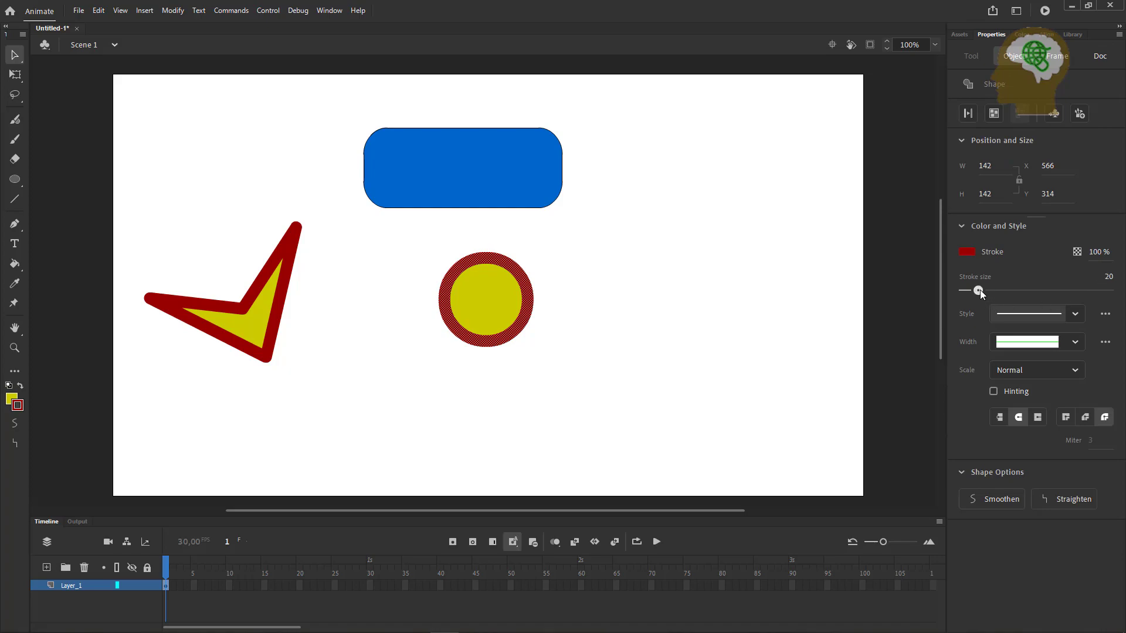
{"action": "left_click_drag", "start_coordinate": [979, 291], "coordinate": [962, 291]}
{"action": "left_click", "coordinate": [613, 299]}
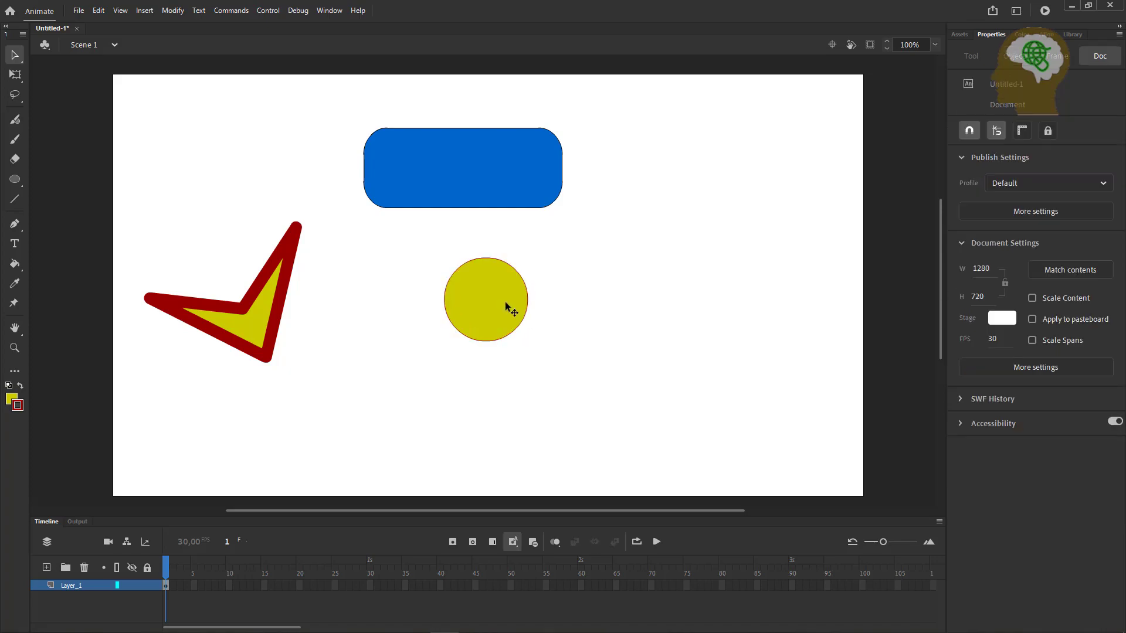
{"action": "double_click", "coordinate": [504, 301]}
Draw a second circle about 127 px in diameter beside the first with the Oval Primitive tool
{"action": "left_click", "coordinate": [15, 179]}
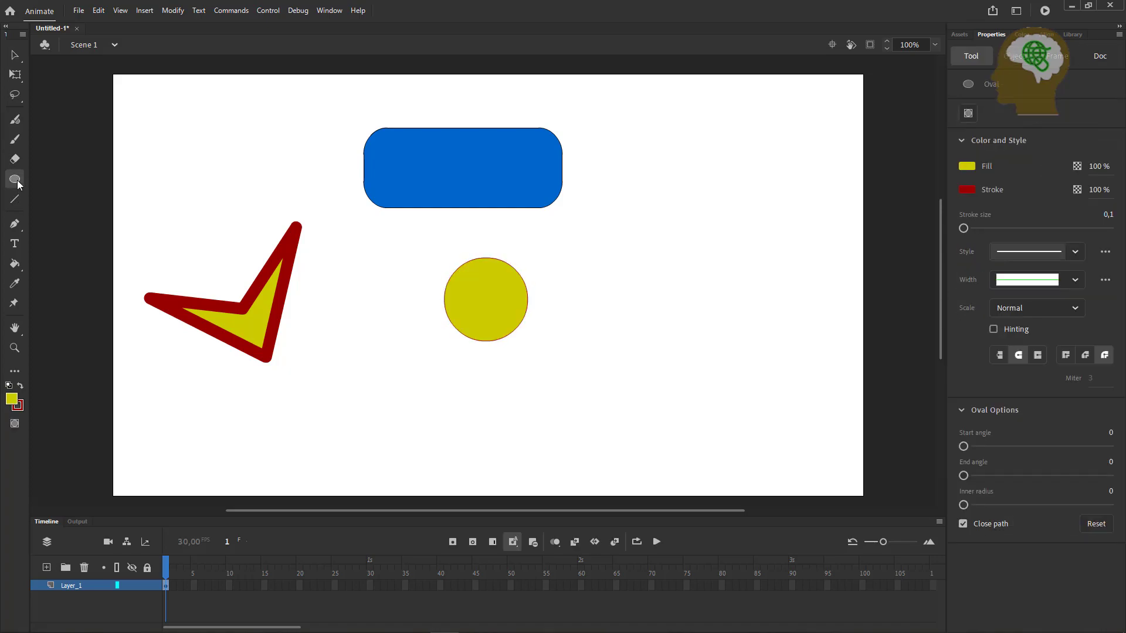
{"action": "left_click", "coordinate": [118, 235]}
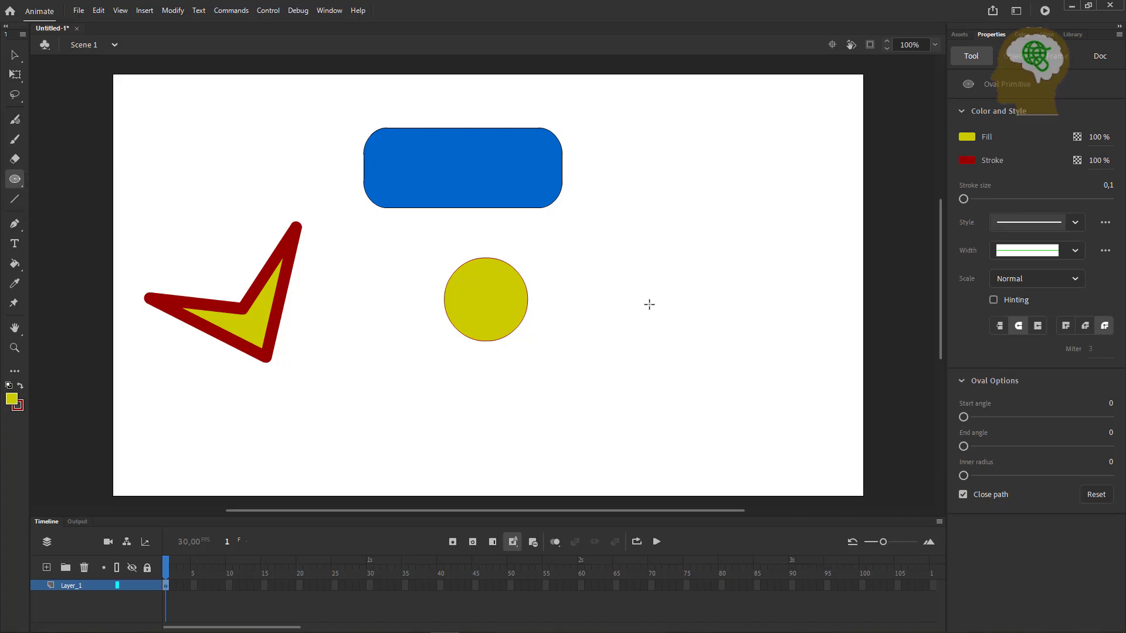
{"action": "left_click_drag", "start_coordinate": [630, 267], "coordinate": [704, 340]}
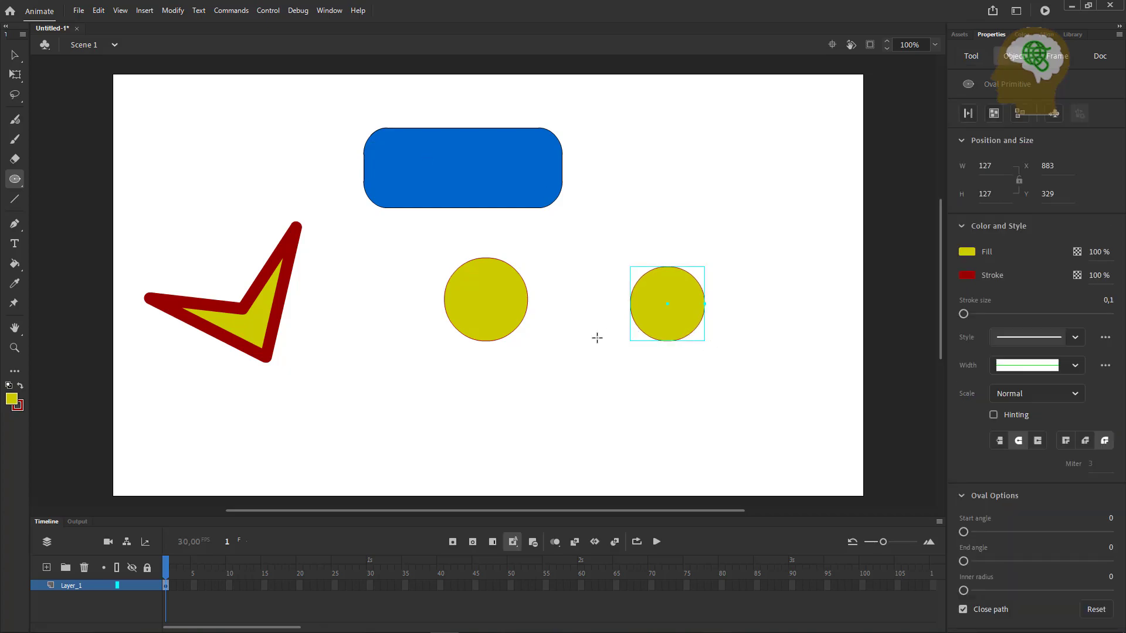
Select the 142 px circle with its outline and free-transform it into a tilted ellipse about 167 px wide and 153 px high
{"action": "left_click", "coordinate": [15, 55]}
{"action": "left_click", "coordinate": [498, 311]}
{"action": "double_click", "coordinate": [498, 311]}
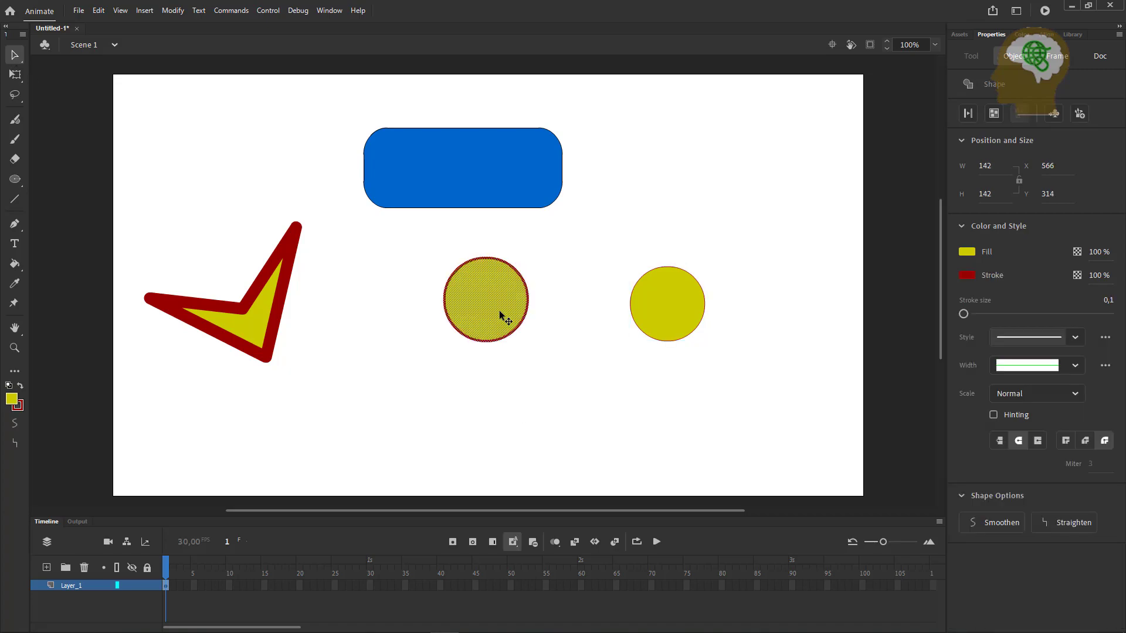
{"action": "left_click", "coordinate": [15, 75]}
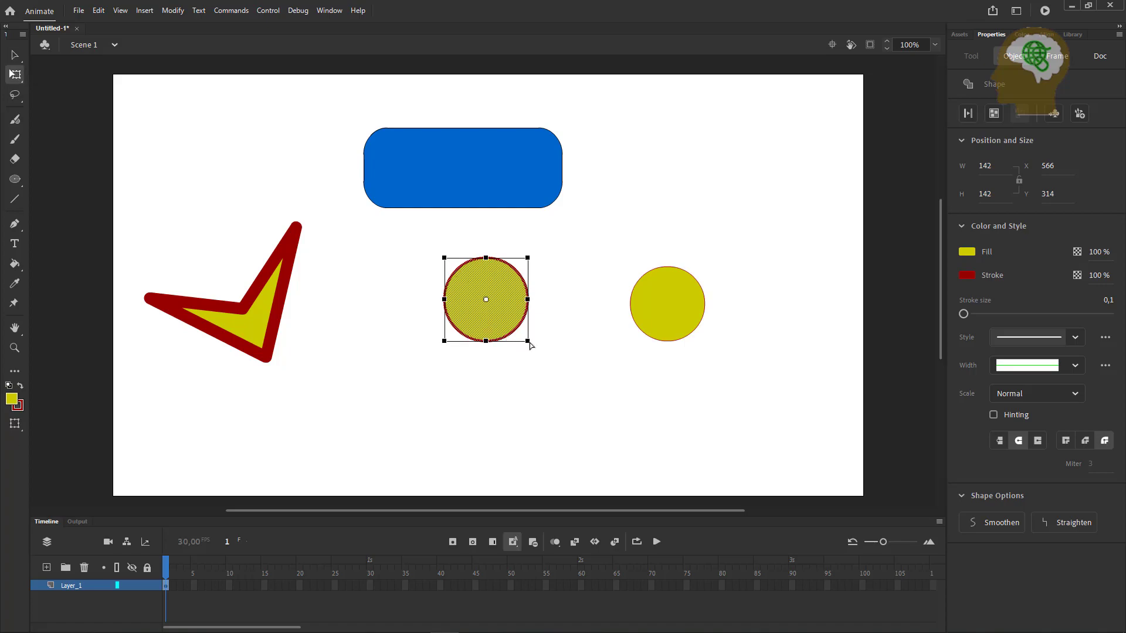
{"action": "mouse_move", "coordinate": [529, 343]}
{"action": "left_mouse_down"}
{"action": "mouse_move", "coordinate": [530, 389]}
{"action": "mouse_move", "coordinate": [566, 392]}
{"action": "mouse_move", "coordinate": [598, 321]}
{"action": "mouse_move", "coordinate": [548, 342]}
{"action": "left_mouse_up"}
{"action": "left_click_drag", "start_coordinate": [444, 340], "coordinate": [467, 315]}
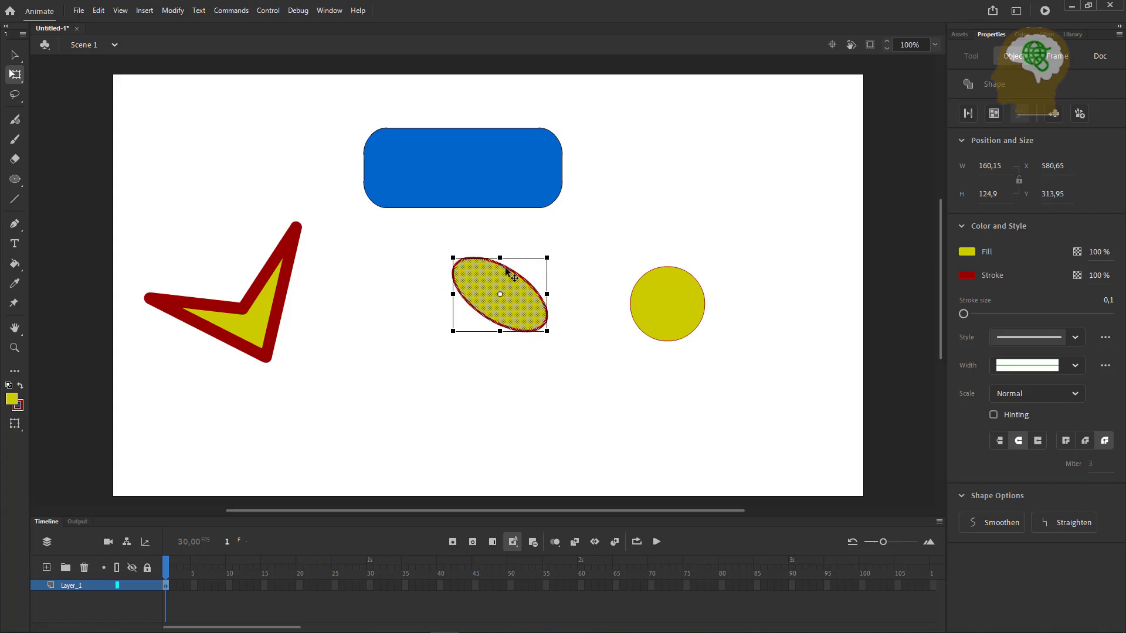
{"action": "mouse_move", "coordinate": [500, 256]}
{"action": "left_mouse_down"}
{"action": "mouse_move", "coordinate": [524, 240]}
{"action": "mouse_move", "coordinate": [530, 249]}
{"action": "mouse_move", "coordinate": [495, 241]}
{"action": "left_mouse_up"}
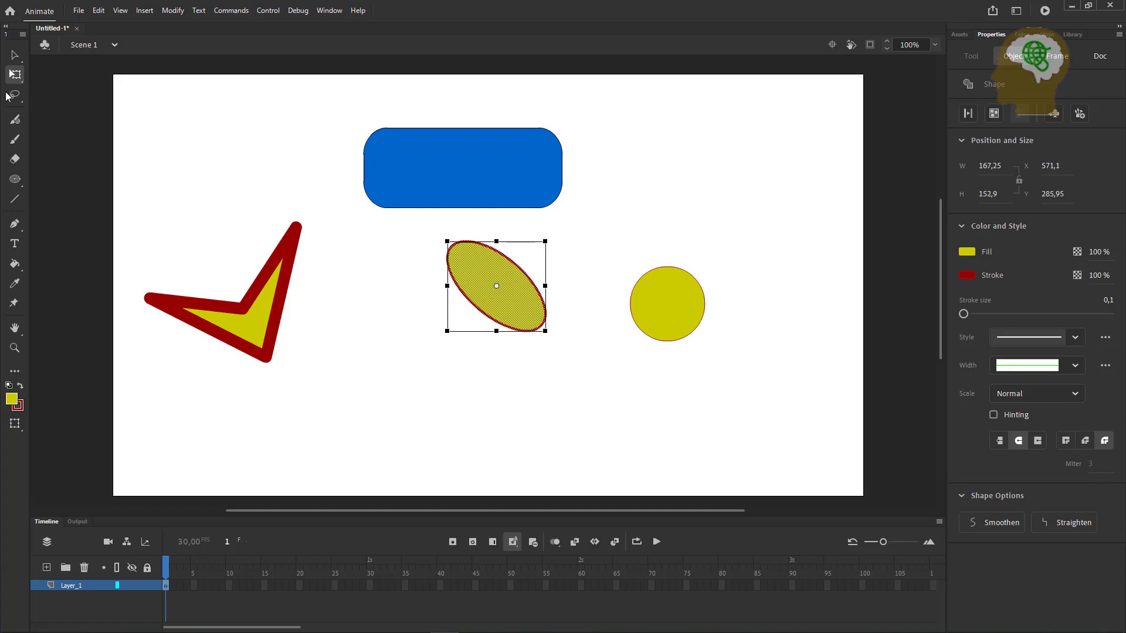
Reshape the tilted ellipse into a wavy hourglass-like shape by moving its anchor points with the Subselection tool
{"action": "left_click", "coordinate": [16, 57]}
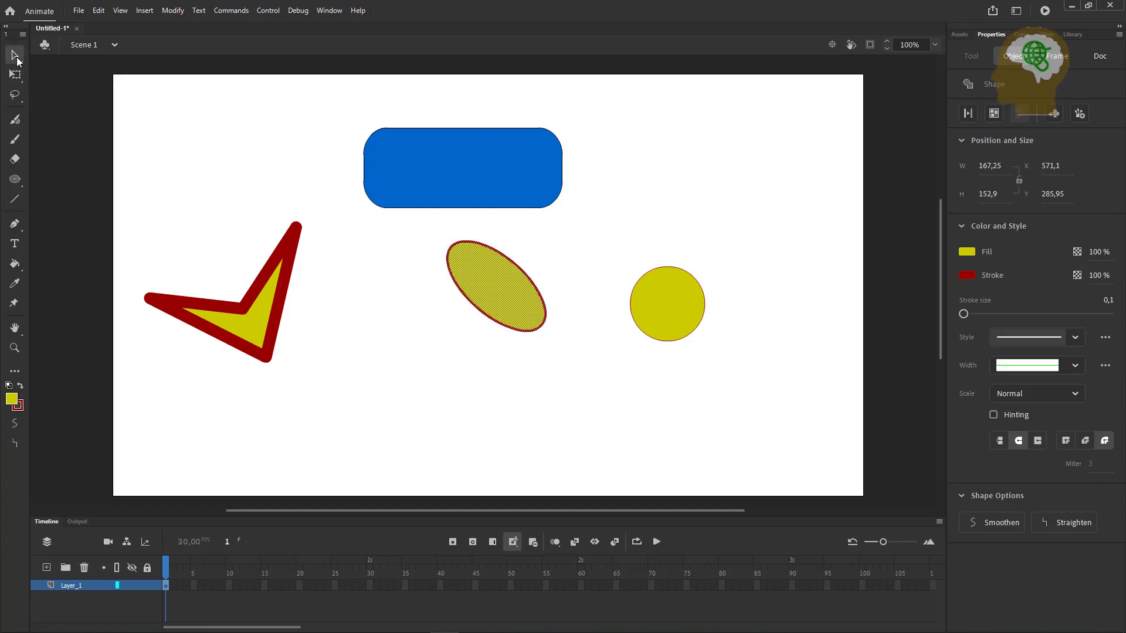
{"action": "left_click", "coordinate": [46, 68]}
{"action": "left_click", "coordinate": [422, 287]}
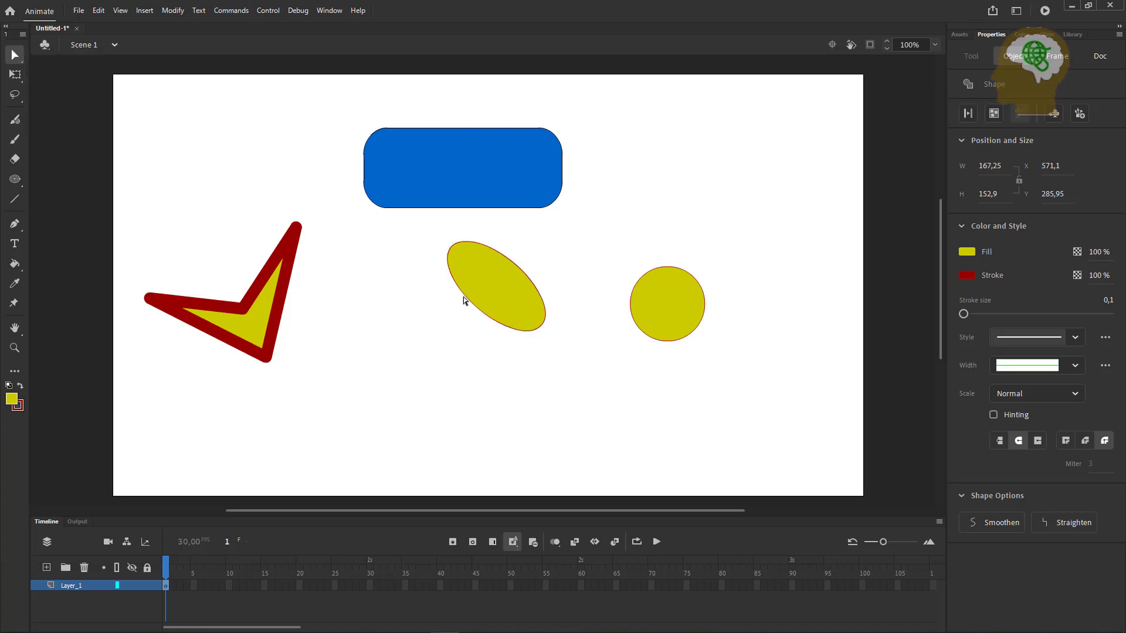
{"action": "left_click_drag", "start_coordinate": [473, 306], "coordinate": [455, 322]}
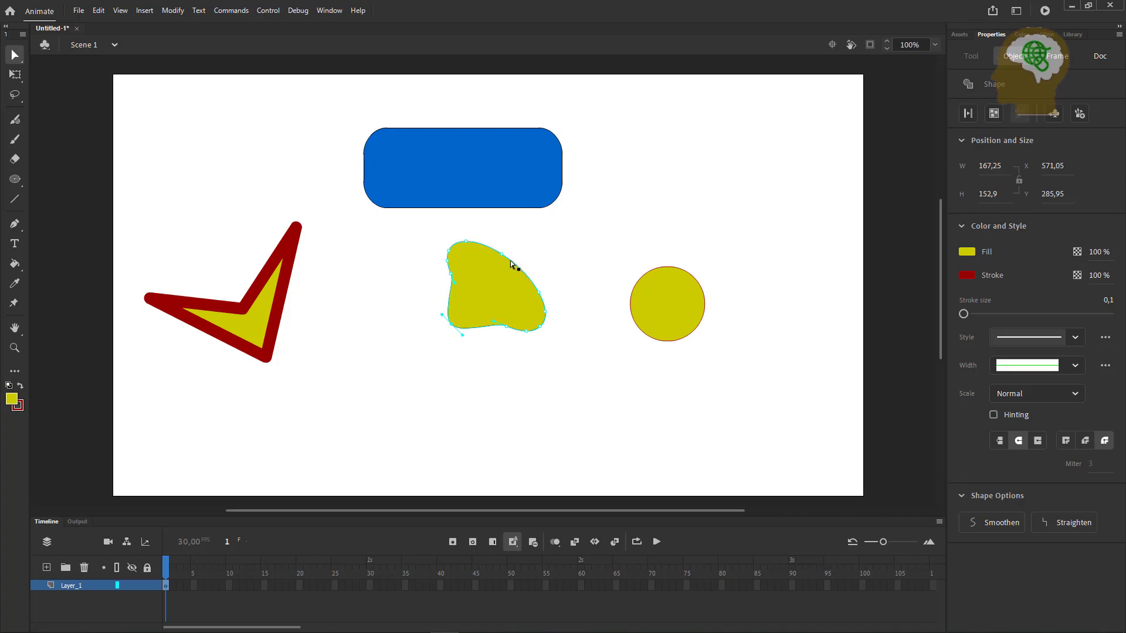
{"action": "left_click_drag", "start_coordinate": [506, 258], "coordinate": [545, 252]}
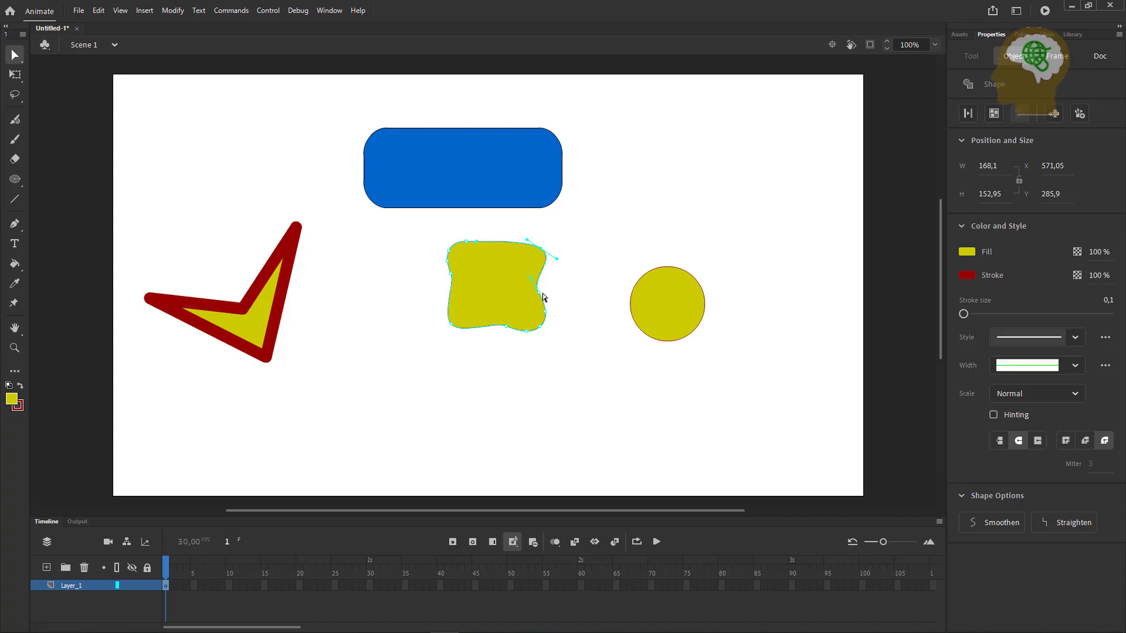
{"action": "left_click_drag", "start_coordinate": [543, 299], "coordinate": [518, 298]}
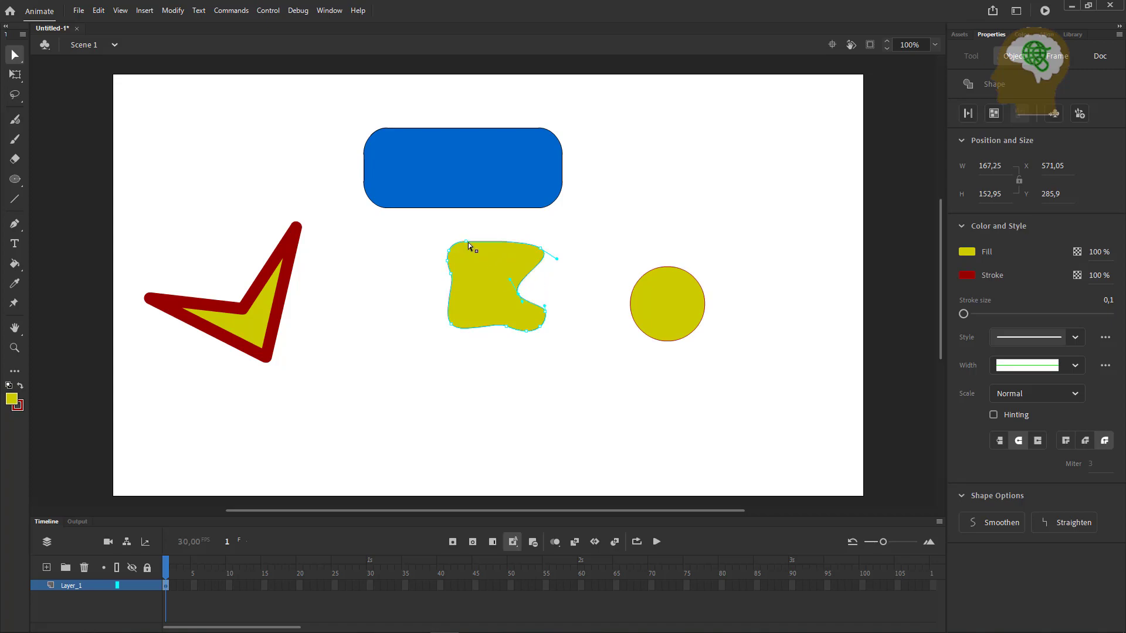
{"action": "left_click_drag", "start_coordinate": [469, 246], "coordinate": [489, 254]}
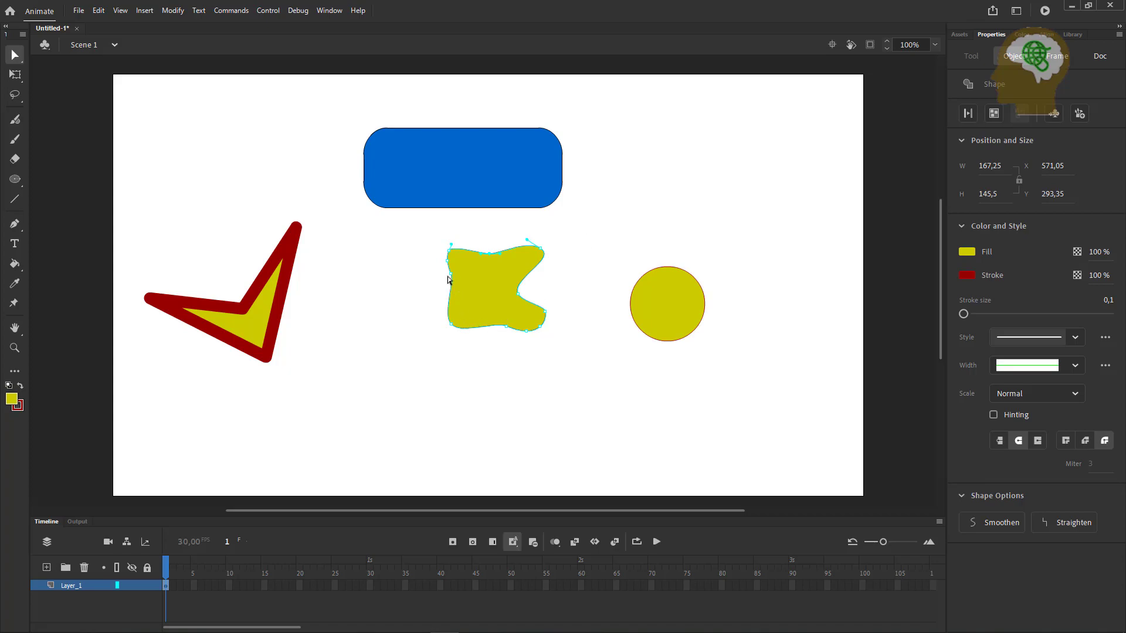
{"action": "left_click_drag", "start_coordinate": [450, 279], "coordinate": [480, 289]}
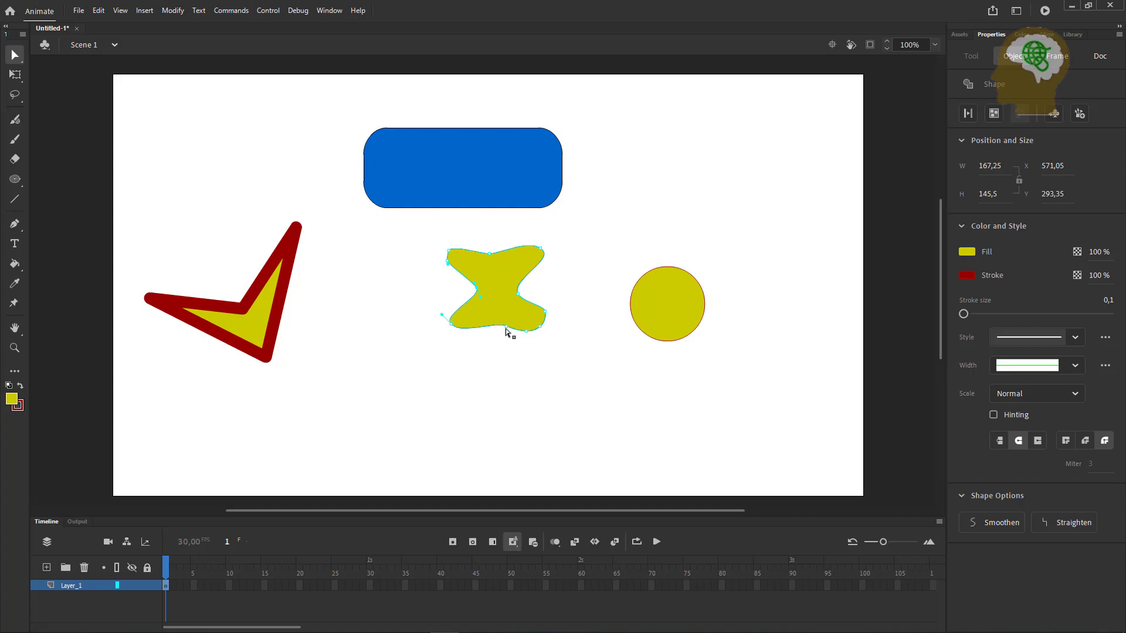
{"action": "left_click_drag", "start_coordinate": [506, 327], "coordinate": [502, 335]}
{"action": "left_click", "coordinate": [564, 401]}
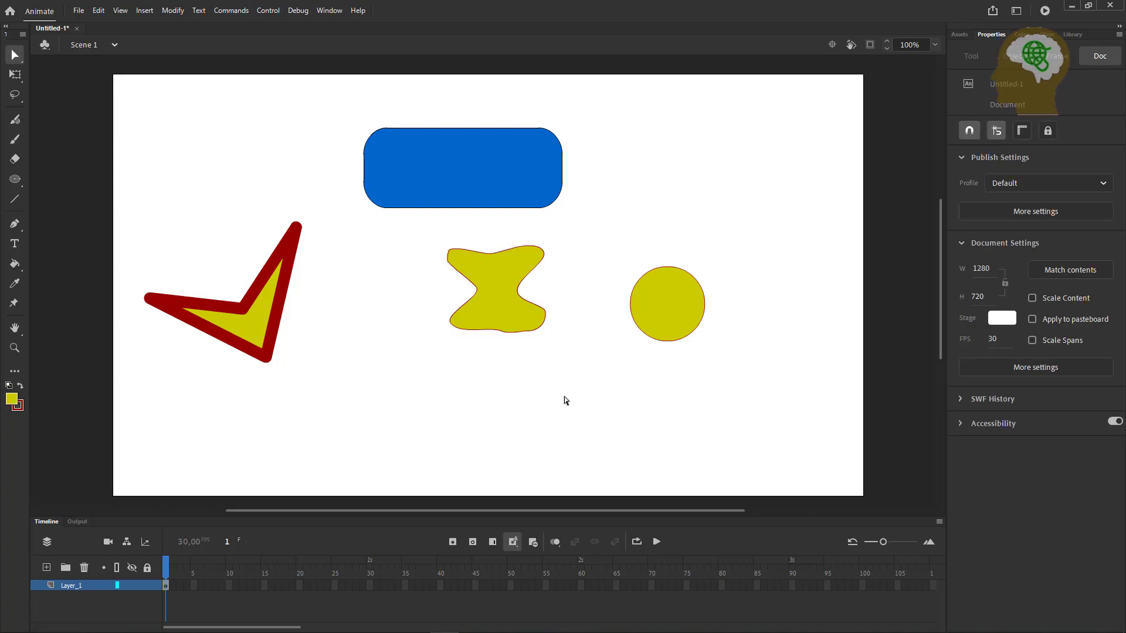
Open a wedge-shaped mouth in the oval primitive, with a start angle of about 37 and an end angle of about 334
{"action": "left_click", "coordinate": [691, 324]}
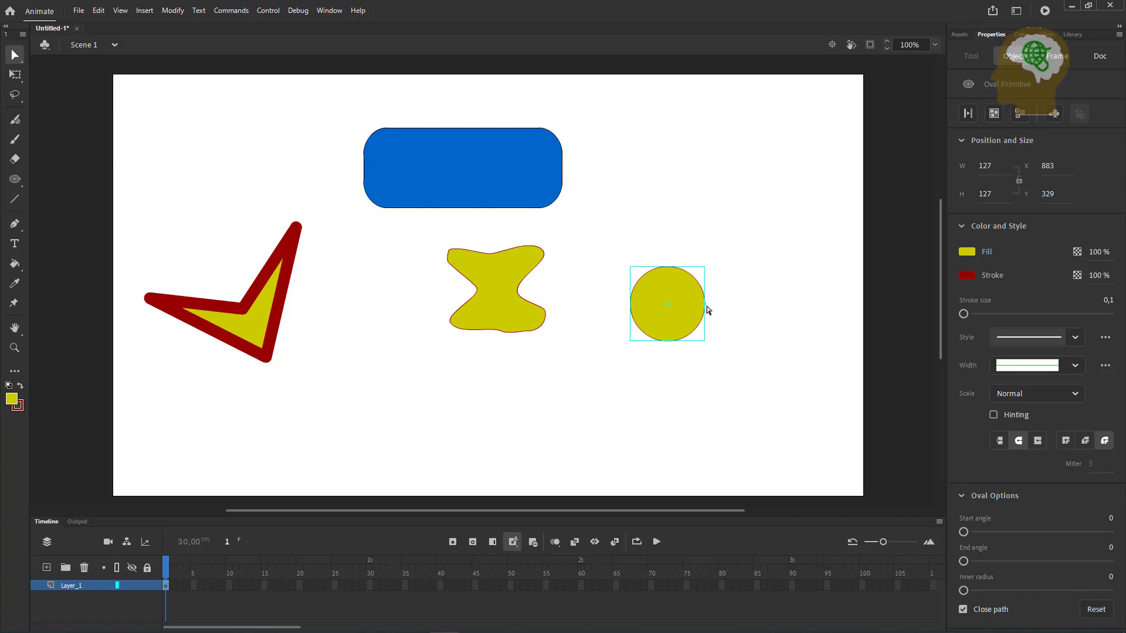
{"action": "left_click", "coordinate": [14, 56]}
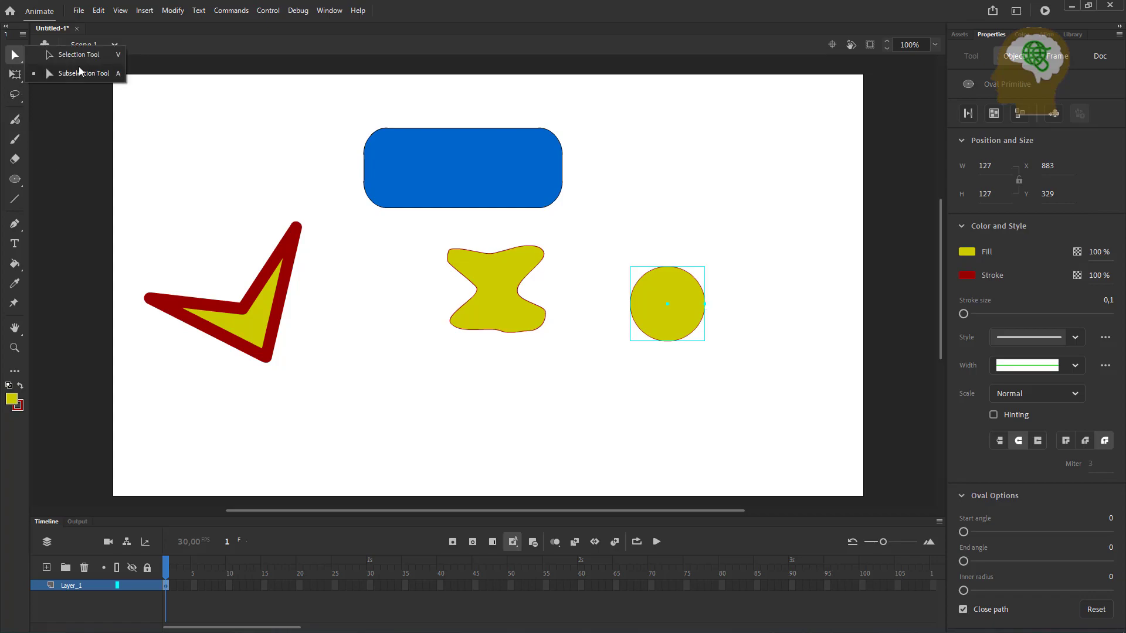
{"action": "left_click", "coordinate": [82, 72]}
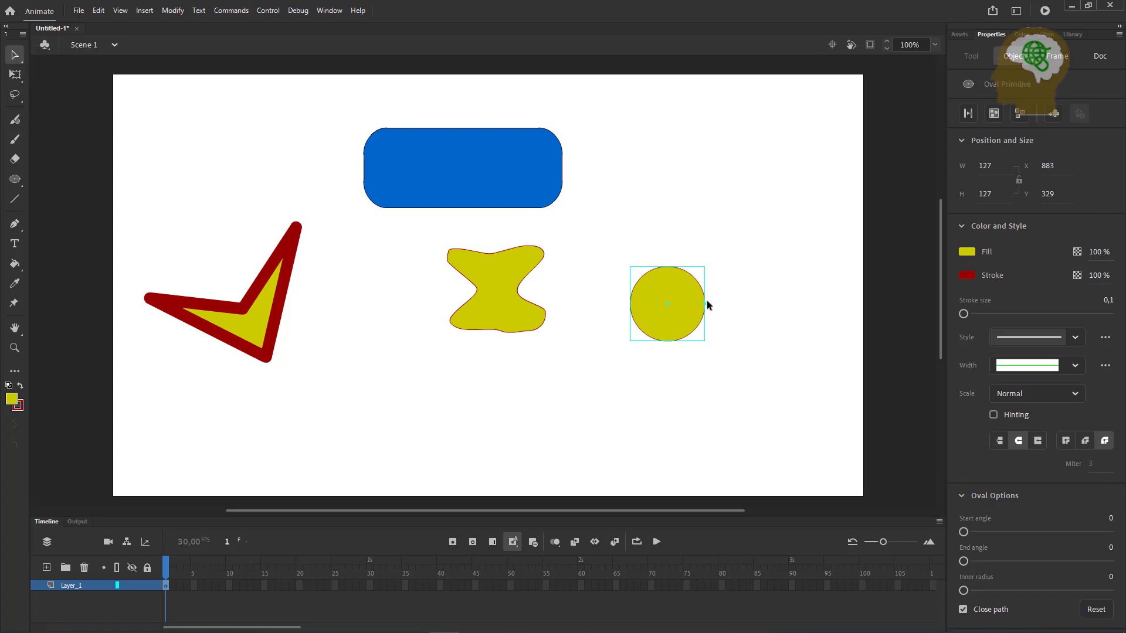
{"action": "mouse_move", "coordinate": [705, 300]}
{"action": "left_mouse_down"}
{"action": "mouse_move", "coordinate": [701, 287]}
{"action": "mouse_move", "coordinate": [701, 319]}
{"action": "left_mouse_up"}
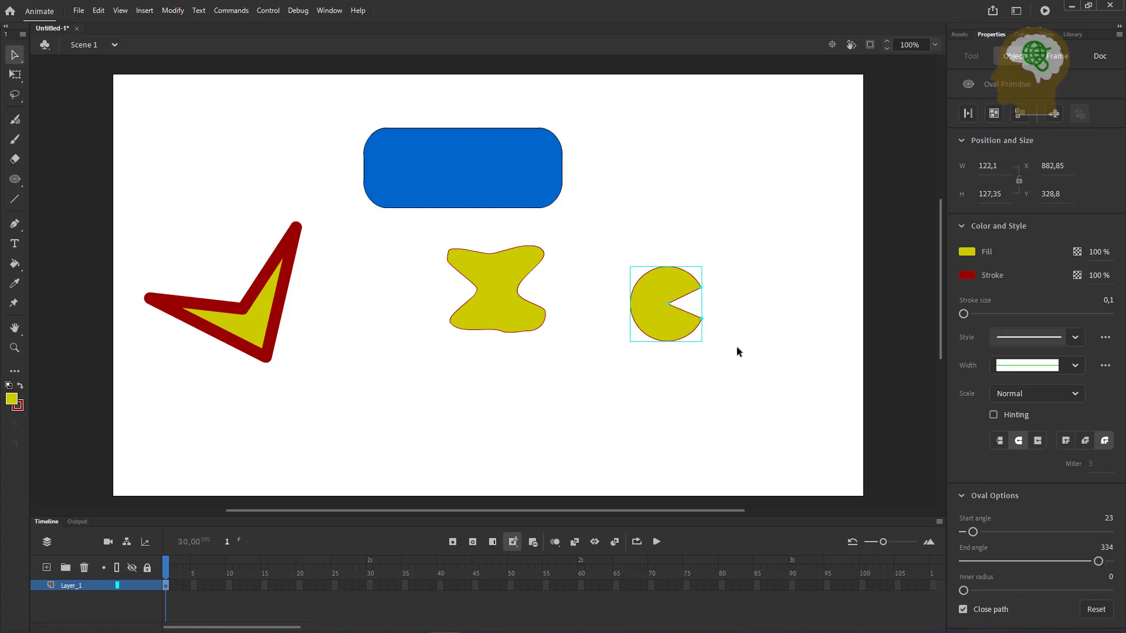
{"action": "left_click_drag", "start_coordinate": [703, 319], "coordinate": [721, 346]}
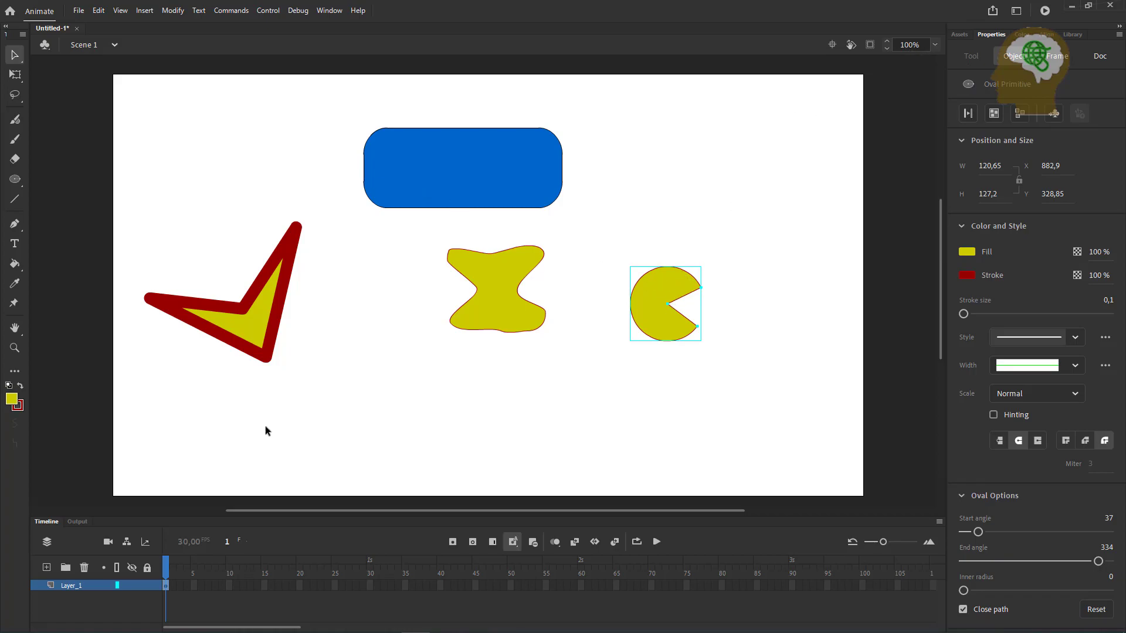
Draw a five-sided polygon about 200 px wide beside the checkmark-like shape with the PolyStar tool and select it
{"action": "left_click", "coordinate": [16, 179]}
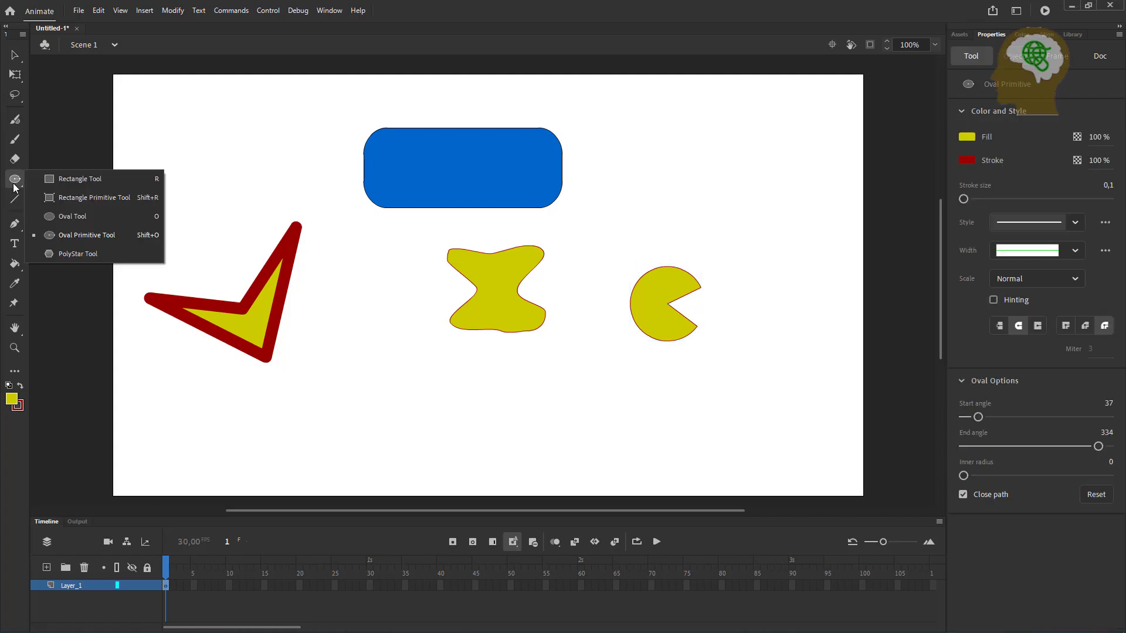
{"action": "left_click", "coordinate": [87, 254]}
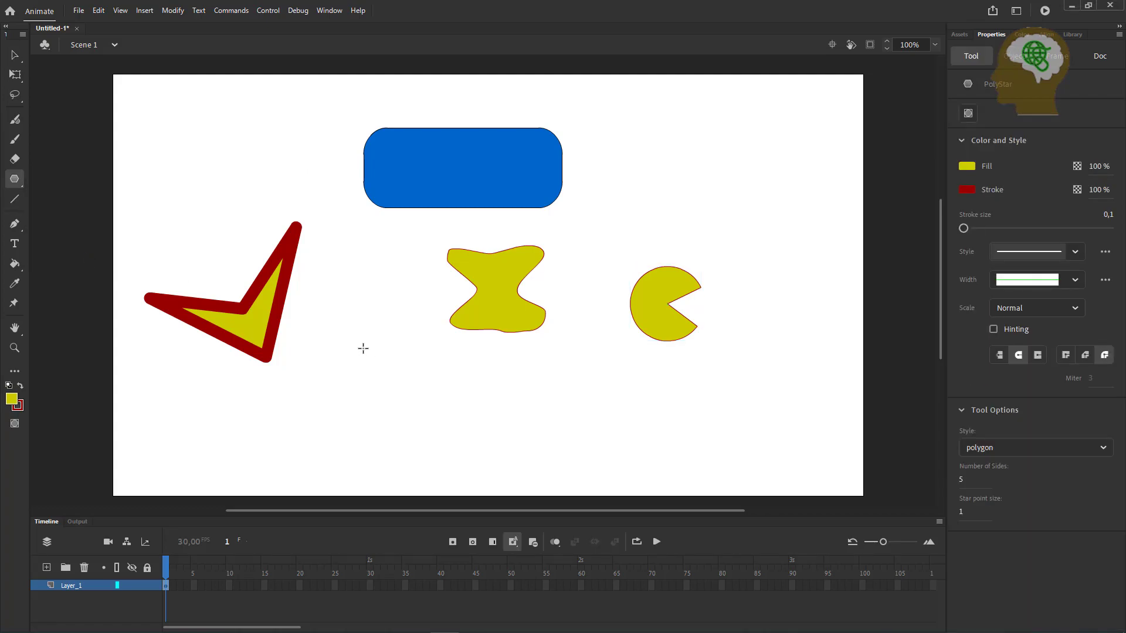
{"action": "left_click_drag", "start_coordinate": [364, 349], "coordinate": [401, 399]}
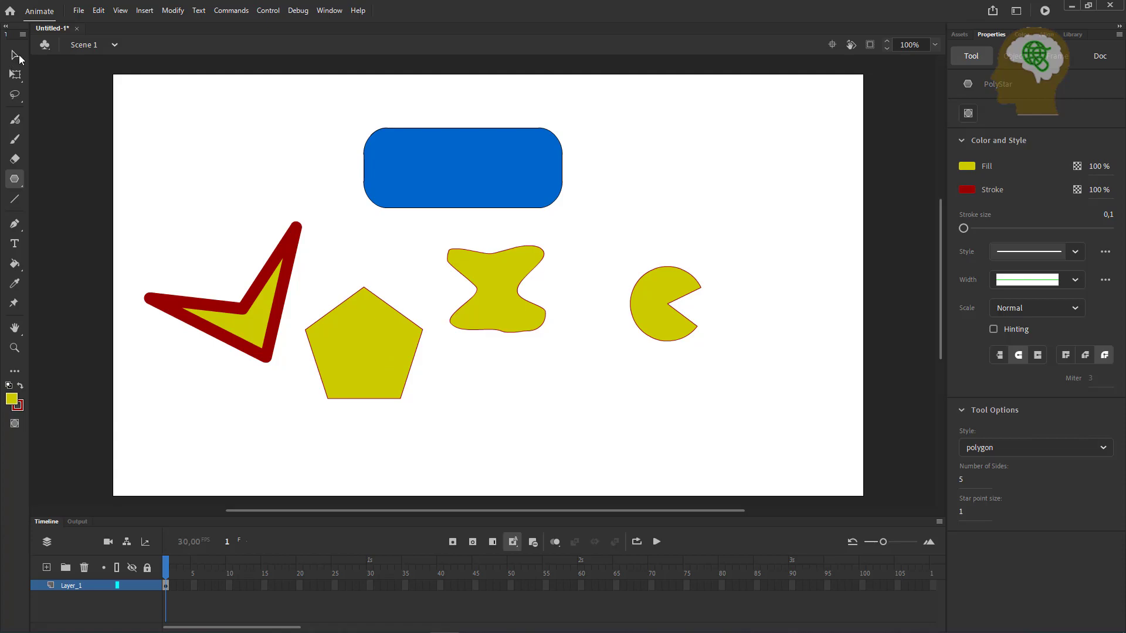
{"action": "left_click", "coordinate": [16, 56]}
{"action": "left_click", "coordinate": [372, 328]}
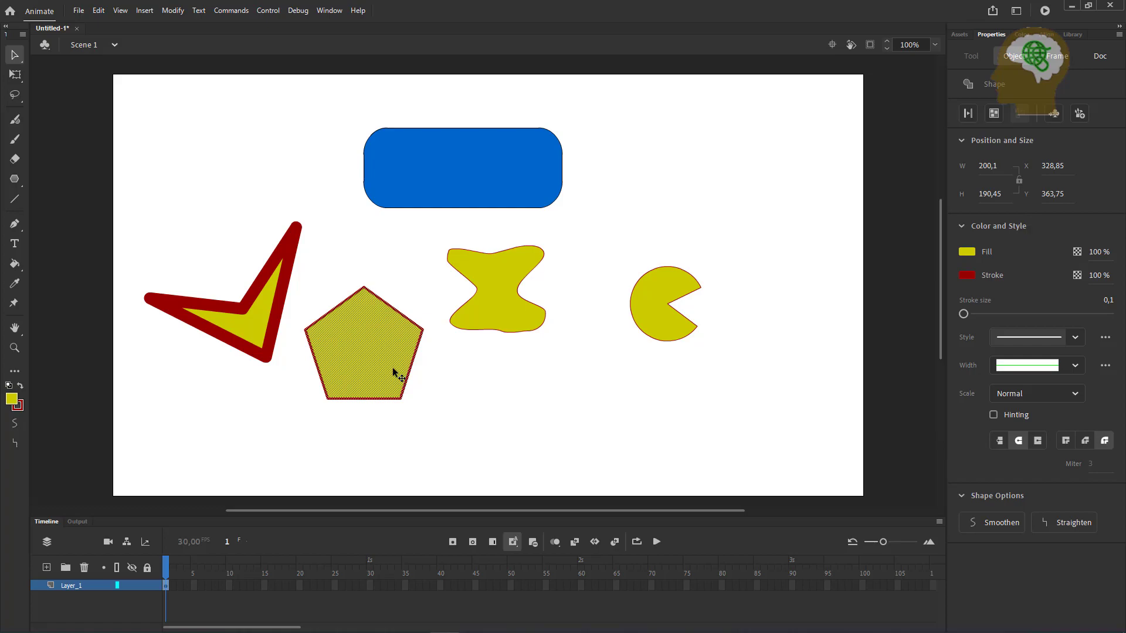
Delete the pentagon beside the checkmark-like shape
{"action": "left_click", "coordinate": [599, 377]}
{"action": "left_click", "coordinate": [335, 349]}
{"action": "key", "text": "Delete"}
Set the PolyStar tool to an 8-sided polygon and draw an octagon beside the blue rounded rectangle
{"action": "left_click", "coordinate": [15, 179]}
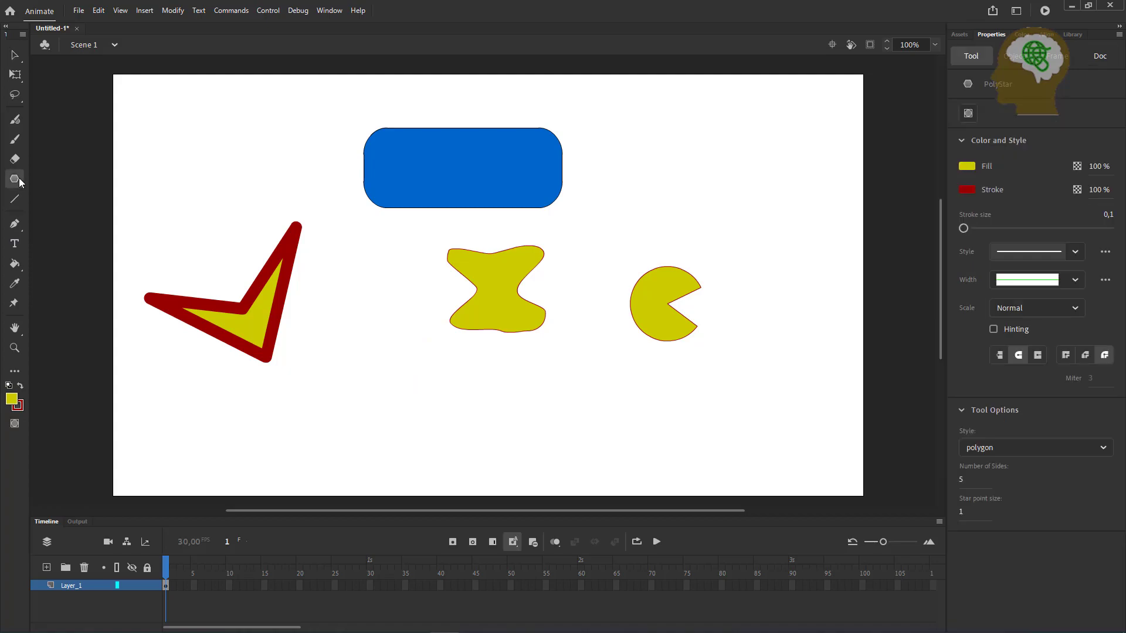
{"action": "left_click", "coordinate": [979, 478]}
{"action": "left_click_drag", "start_coordinate": [979, 478], "coordinate": [926, 476]}
{"action": "type", "text": "8"}
{"action": "left_click", "coordinate": [990, 452]}
{"action": "left_click", "coordinate": [990, 468]}
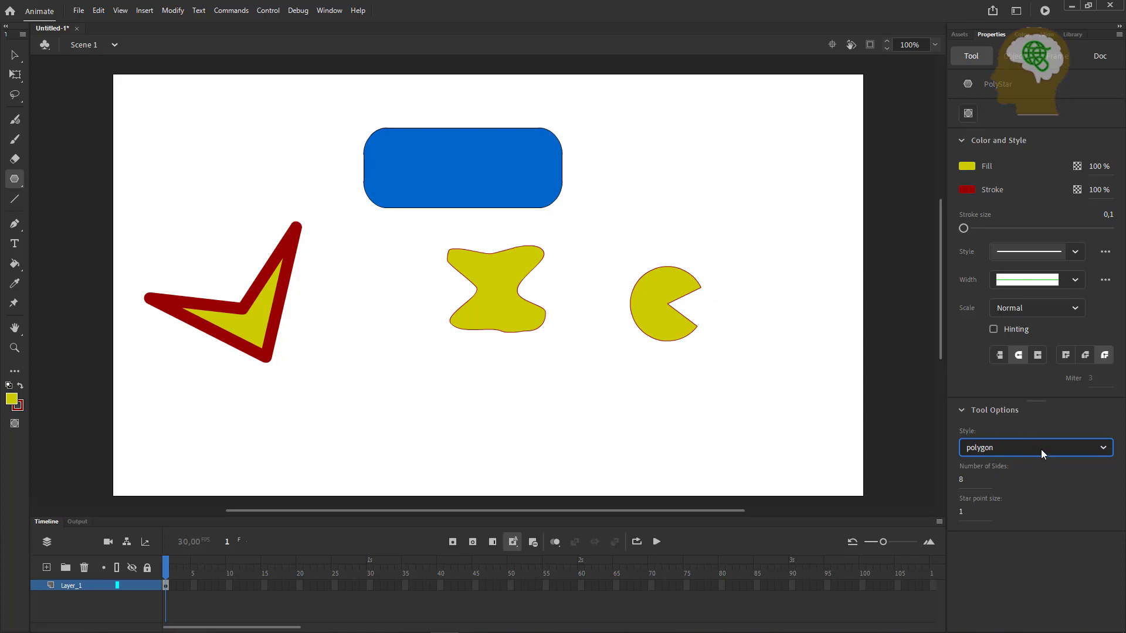
{"action": "left_click_drag", "start_coordinate": [722, 160], "coordinate": [768, 209]}
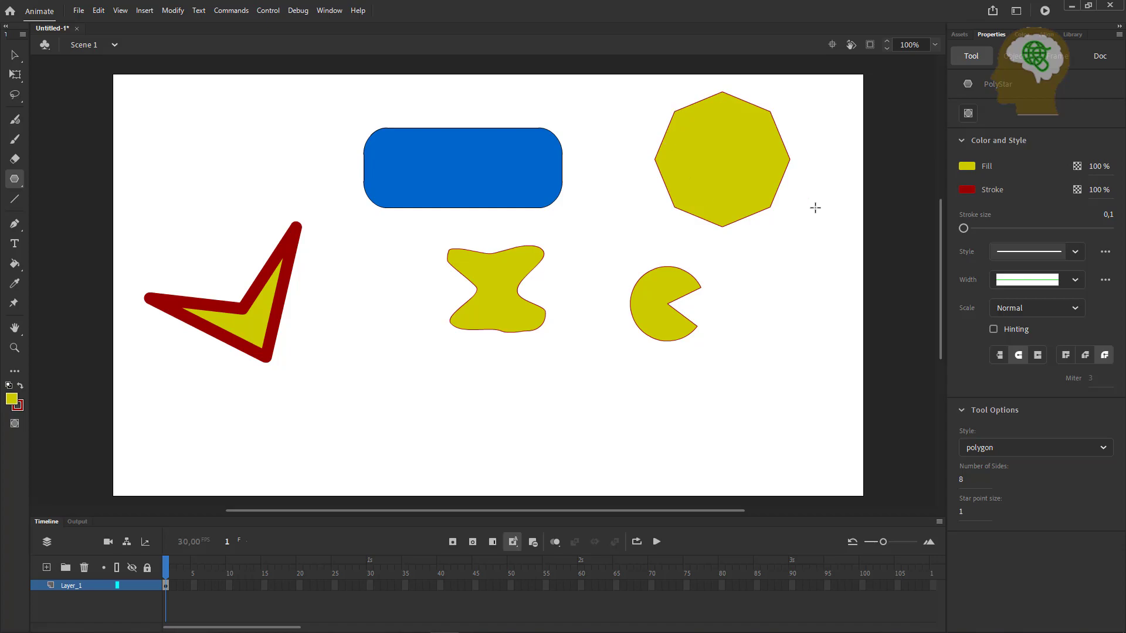
Switch the PolyStar style to star and draw an eight-pointed star below the wedge-cut oval
{"action": "left_click", "coordinate": [998, 447]}
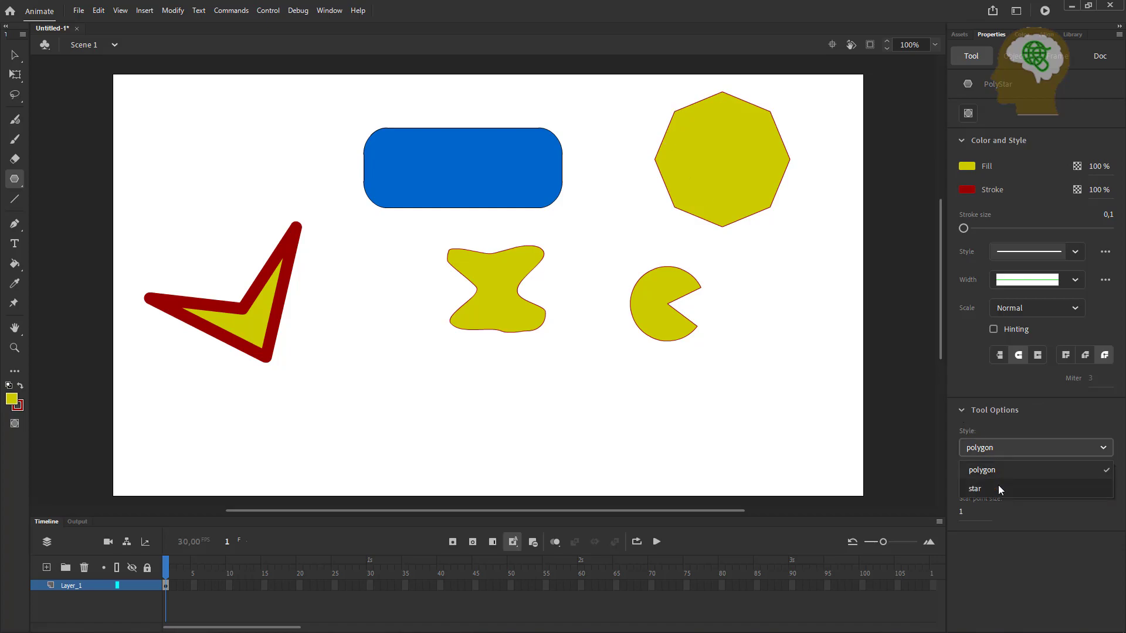
{"action": "left_click", "coordinate": [997, 486]}
{"action": "mouse_move", "coordinate": [710, 391]}
{"action": "left_mouse_down"}
{"action": "mouse_move", "coordinate": [744, 432]}
{"action": "mouse_move", "coordinate": [751, 414]}
{"action": "left_mouse_up"}
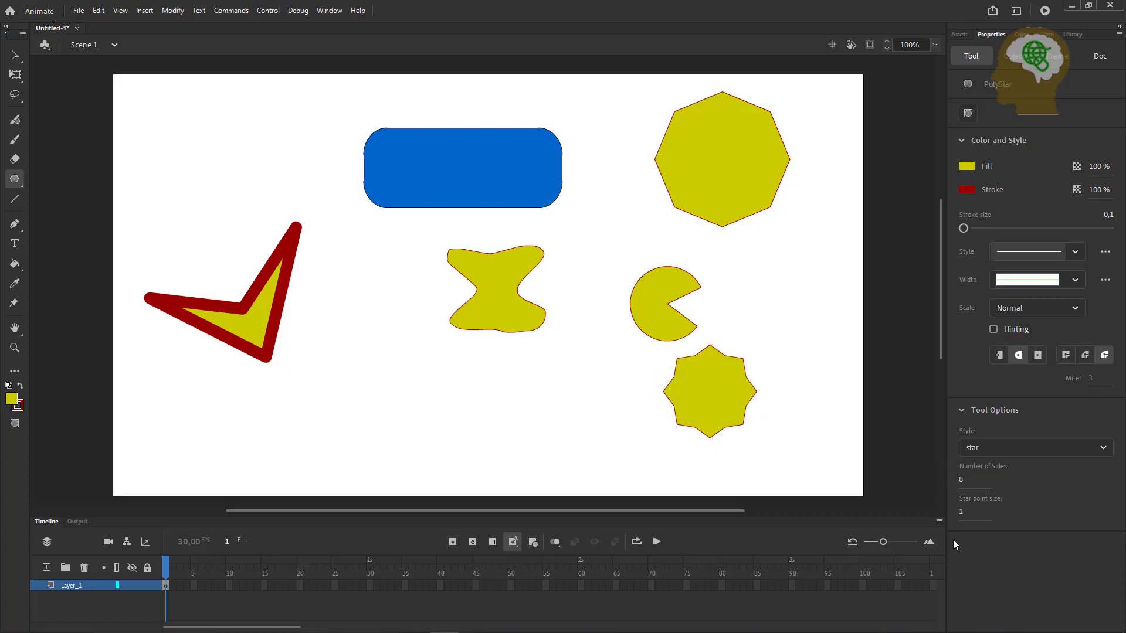
Try star point sizes of 5 and 2 for the PolyStar tool
{"action": "left_click", "coordinate": [960, 510]}
{"action": "type", "text": "5"}
{"action": "left_click", "coordinate": [962, 510]}
{"action": "type", "text": "2"}
{"action": "key", "text": "Return"}
Set the PolyStar style back to polygon, keeping 8 sides and a star point size of 1
{"action": "left_click", "coordinate": [991, 452]}
{"action": "left_click", "coordinate": [985, 466]}
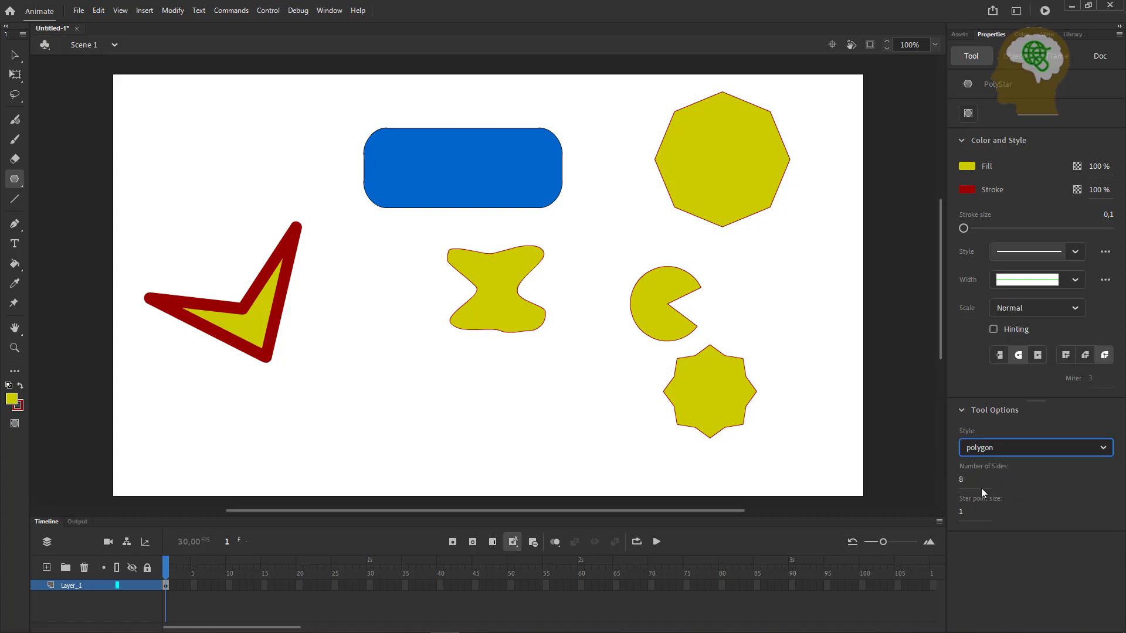
{"action": "left_click", "coordinate": [966, 509]}
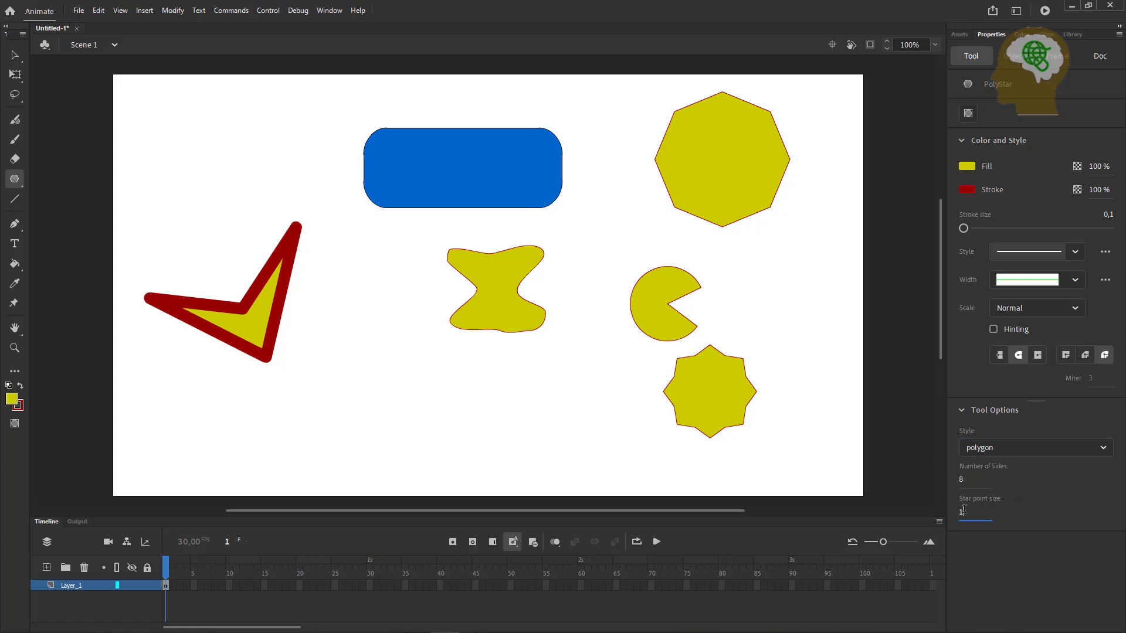
{"action": "left_click", "coordinate": [557, 421]}
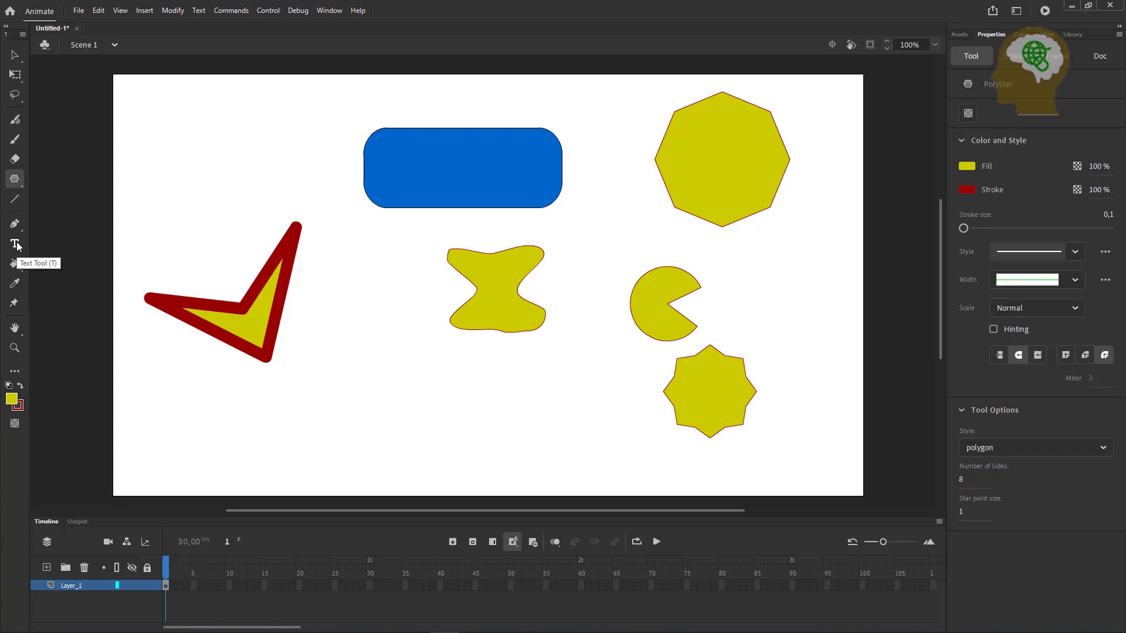
Paint freehand curvy strokes around the shapes with the Classic Brush at size 3 and the Fluid Brush at size 10
{"action": "left_click", "coordinate": [16, 141]}
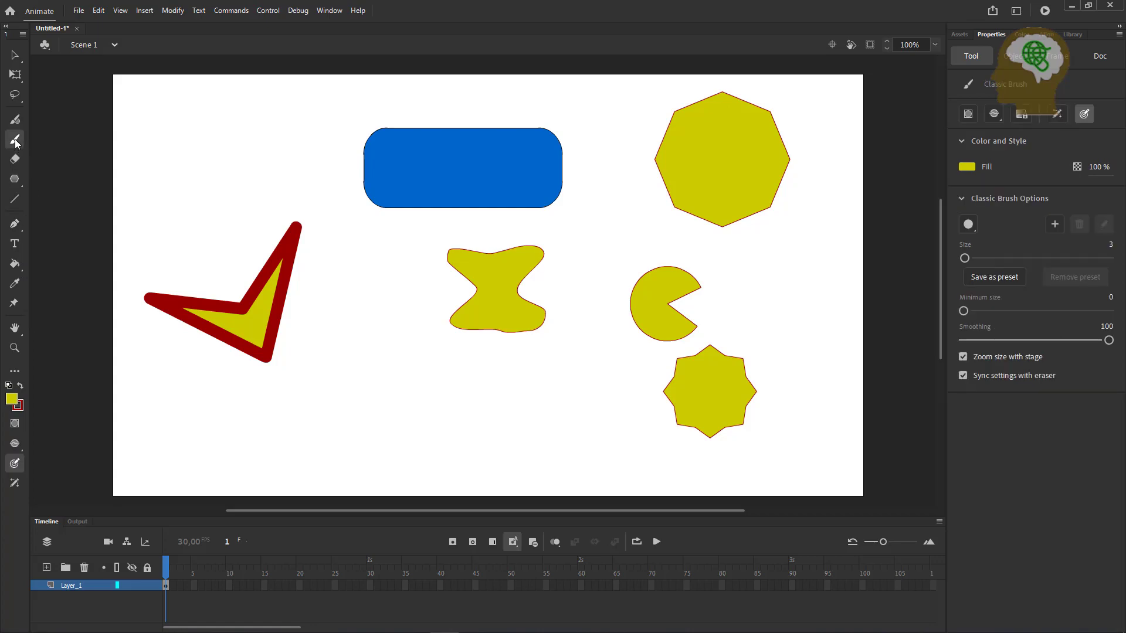
{"action": "mouse_move", "coordinate": [198, 241]}
{"action": "left_mouse_down"}
{"action": "mouse_move", "coordinate": [284, 172]}
{"action": "mouse_move", "coordinate": [299, 203]}
{"action": "mouse_move", "coordinate": [333, 181]}
{"action": "mouse_move", "coordinate": [334, 244]}
{"action": "mouse_move", "coordinate": [360, 245]}
{"action": "mouse_move", "coordinate": [365, 292]}
{"action": "mouse_move", "coordinate": [401, 306]}
{"action": "mouse_move", "coordinate": [408, 353]}
{"action": "mouse_move", "coordinate": [456, 371]}
{"action": "mouse_move", "coordinate": [542, 375]}
{"action": "mouse_move", "coordinate": [588, 319]}
{"action": "mouse_move", "coordinate": [557, 353]}
{"action": "mouse_move", "coordinate": [599, 395]}
{"action": "left_mouse_up"}
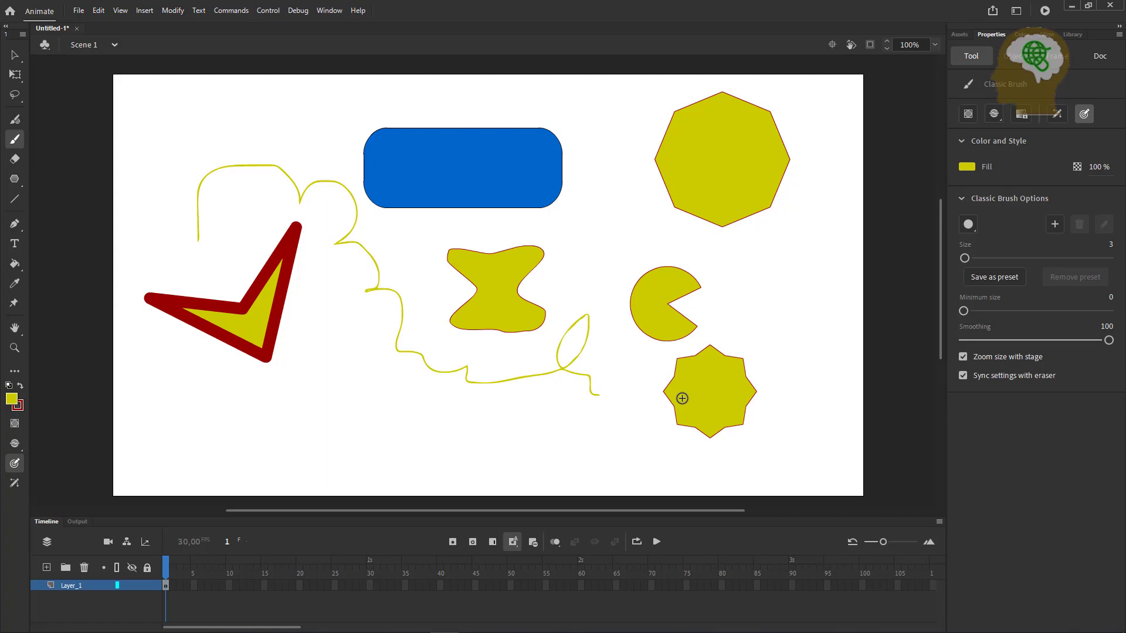
{"action": "left_click", "coordinate": [15, 119]}
{"action": "mouse_move", "coordinate": [119, 143]}
{"action": "left_mouse_down"}
{"action": "mouse_move", "coordinate": [157, 121]}
{"action": "mouse_move", "coordinate": [223, 147]}
{"action": "left_mouse_up"}
{"action": "mouse_move", "coordinate": [284, 116]}
{"action": "left_mouse_down"}
{"action": "mouse_move", "coordinate": [248, 140]}
{"action": "mouse_move", "coordinate": [273, 100]}
{"action": "mouse_move", "coordinate": [336, 268]}
{"action": "mouse_move", "coordinate": [372, 333]}
{"action": "mouse_move", "coordinate": [394, 342]}
{"action": "left_mouse_up"}
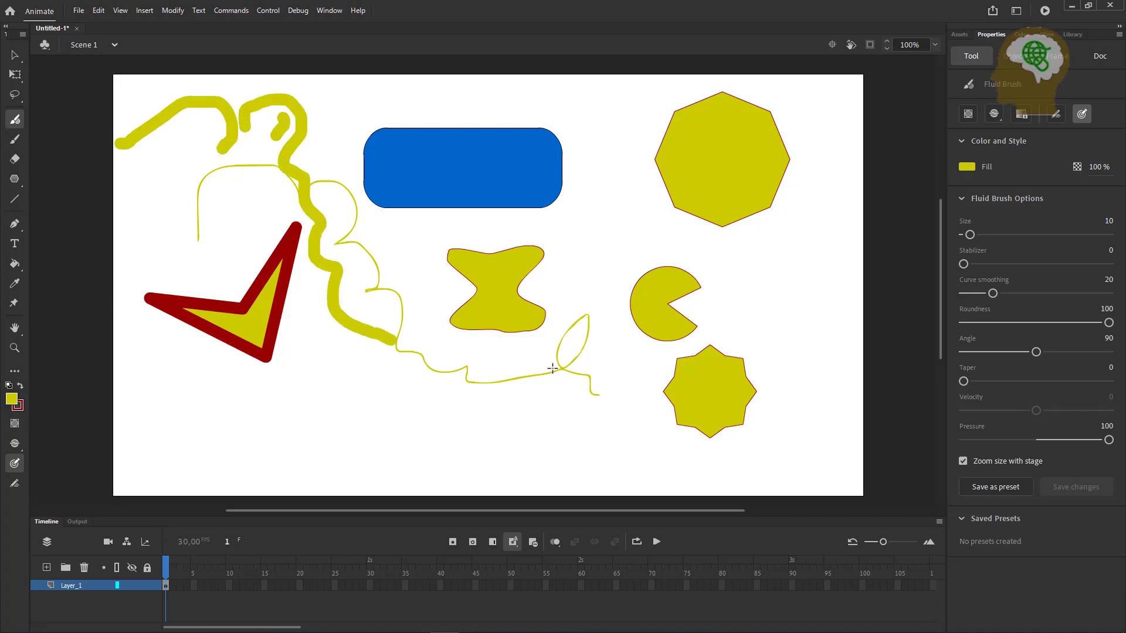
Enlarge the Eraser to size 68 and erase the freehand brush strokes
{"action": "left_click", "coordinate": [16, 160]}
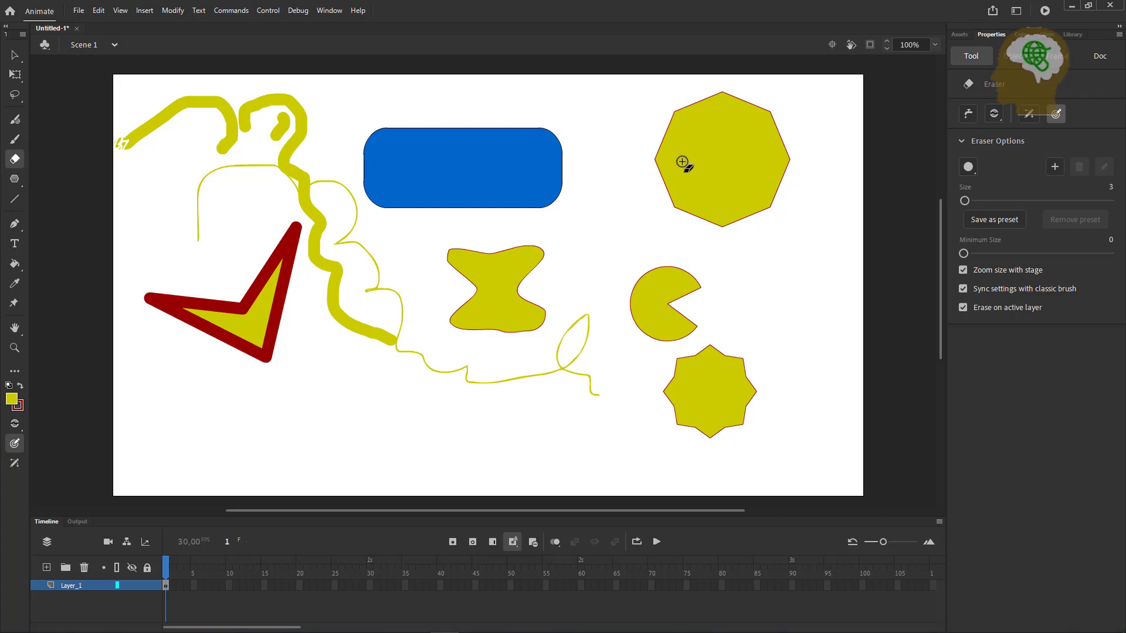
{"action": "left_click_drag", "start_coordinate": [970, 199], "coordinate": [992, 200]}
{"action": "left_click_drag", "start_coordinate": [993, 201], "coordinate": [1012, 200]}
{"action": "mouse_move", "coordinate": [154, 136]}
{"action": "left_mouse_down"}
{"action": "mouse_move", "coordinate": [195, 109]}
{"action": "mouse_move", "coordinate": [235, 125]}
{"action": "mouse_move", "coordinate": [237, 144]}
{"action": "mouse_move", "coordinate": [198, 187]}
{"action": "mouse_move", "coordinate": [190, 219]}
{"action": "mouse_move", "coordinate": [229, 177]}
{"action": "mouse_move", "coordinate": [279, 165]}
{"action": "mouse_move", "coordinate": [289, 130]}
{"action": "mouse_move", "coordinate": [258, 101]}
{"action": "mouse_move", "coordinate": [289, 107]}
{"action": "mouse_move", "coordinate": [306, 183]}
{"action": "mouse_move", "coordinate": [327, 189]}
{"action": "mouse_move", "coordinate": [312, 197]}
{"action": "mouse_move", "coordinate": [319, 214]}
{"action": "mouse_move", "coordinate": [337, 198]}
{"action": "mouse_move", "coordinate": [344, 221]}
{"action": "mouse_move", "coordinate": [321, 253]}
{"action": "mouse_move", "coordinate": [334, 264]}
{"action": "mouse_move", "coordinate": [363, 253]}
{"action": "mouse_move", "coordinate": [383, 295]}
{"action": "mouse_move", "coordinate": [336, 301]}
{"action": "mouse_move", "coordinate": [390, 338]}
{"action": "mouse_move", "coordinate": [410, 309]}
{"action": "mouse_move", "coordinate": [406, 361]}
{"action": "mouse_move", "coordinate": [521, 390]}
{"action": "mouse_move", "coordinate": [559, 367]}
{"action": "mouse_move", "coordinate": [578, 331]}
{"action": "mouse_move", "coordinate": [595, 390]}
{"action": "left_mouse_up"}
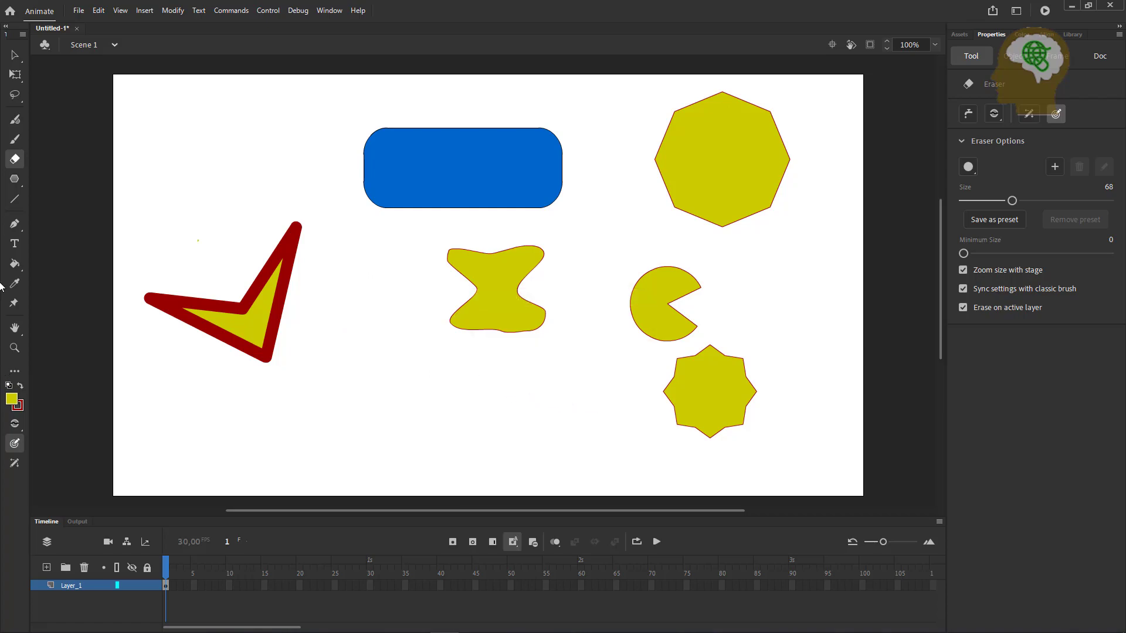
Set the Text tool's font to Roboto Slab and its size to 27 pt
{"action": "left_click", "coordinate": [16, 249]}
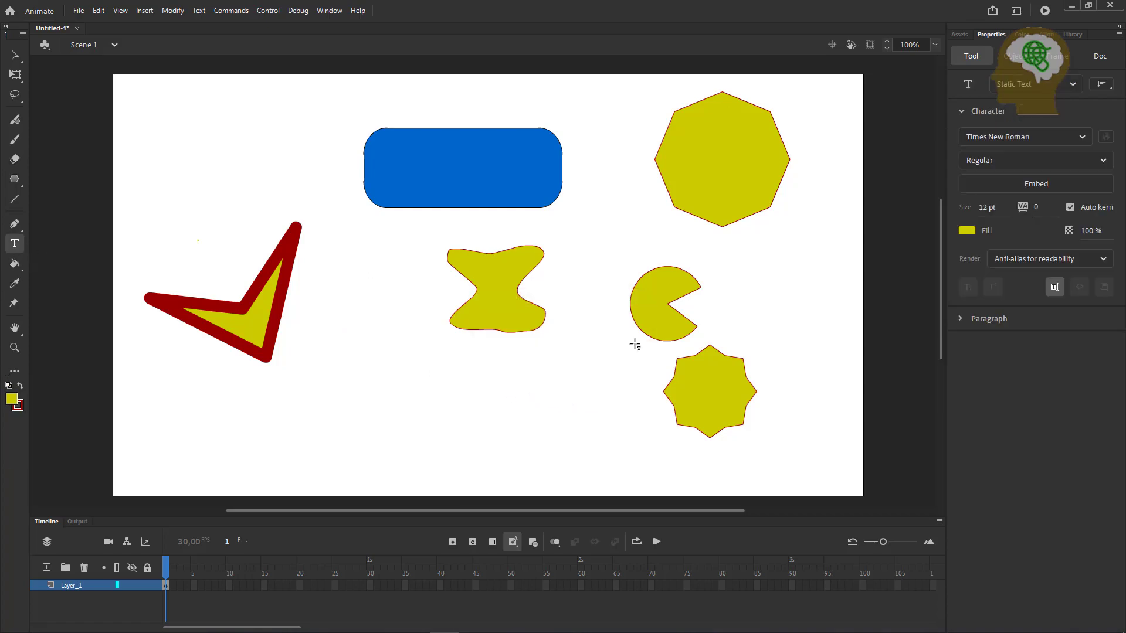
{"action": "left_click", "coordinate": [1023, 140]}
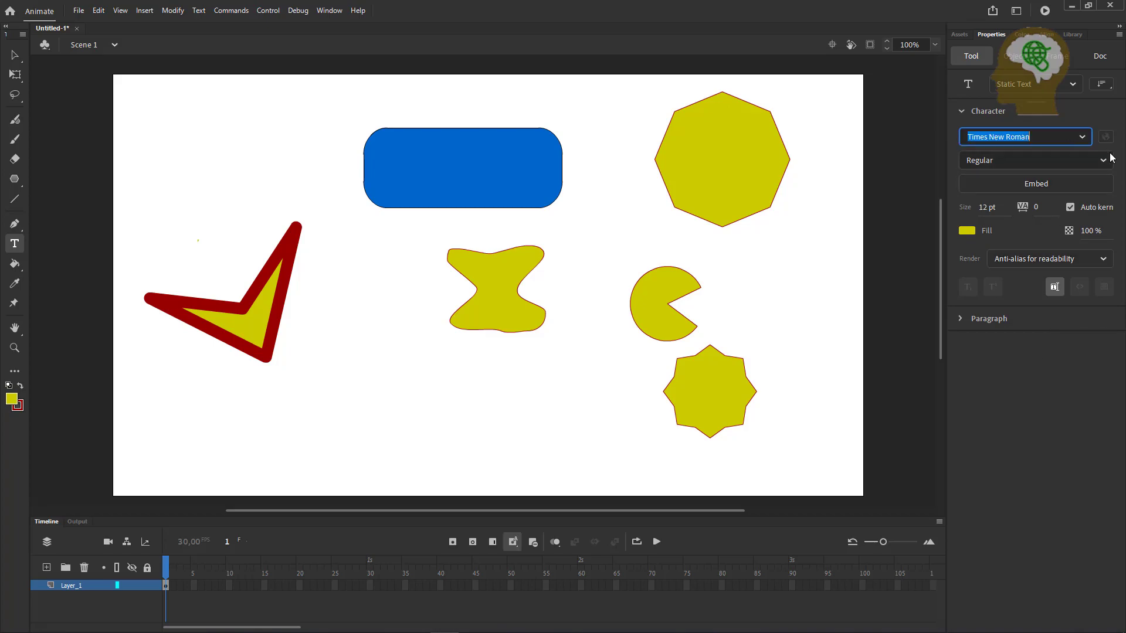
{"action": "left_click", "coordinate": [1090, 138]}
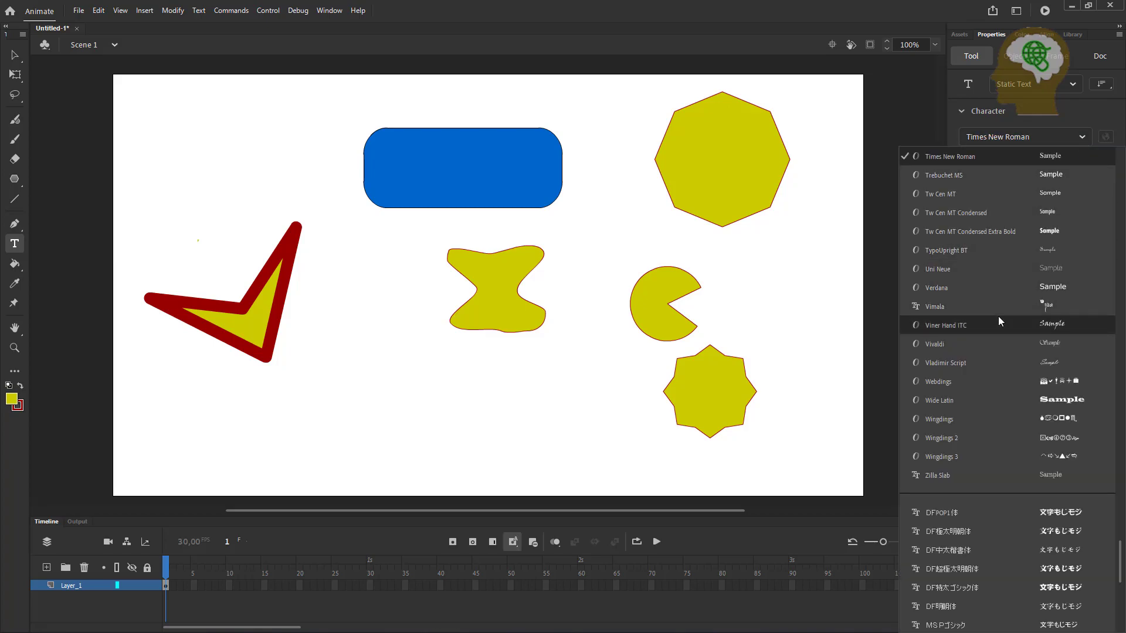
{"action": "scroll", "coordinate": [997, 315], "scroll_direction": "down", "scroll_amount": 5}
{"action": "scroll", "coordinate": [998, 315], "scroll_direction": "up", "scroll_amount": 8}
{"action": "scroll", "coordinate": [998, 320], "scroll_direction": "up", "scroll_amount": 10}
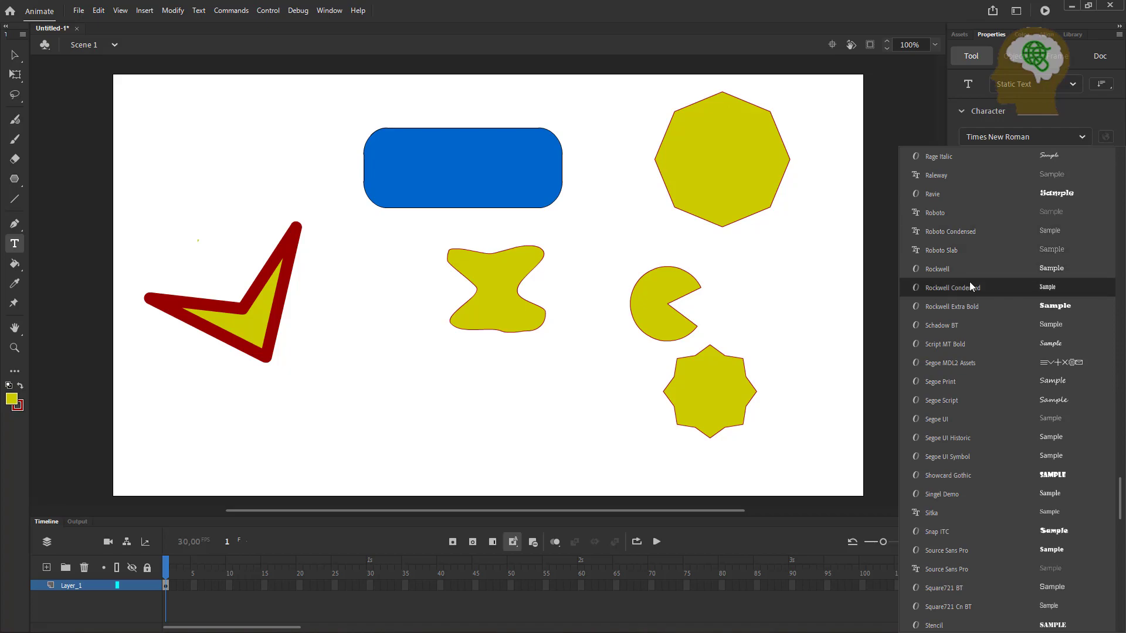
{"action": "left_click", "coordinate": [970, 256]}
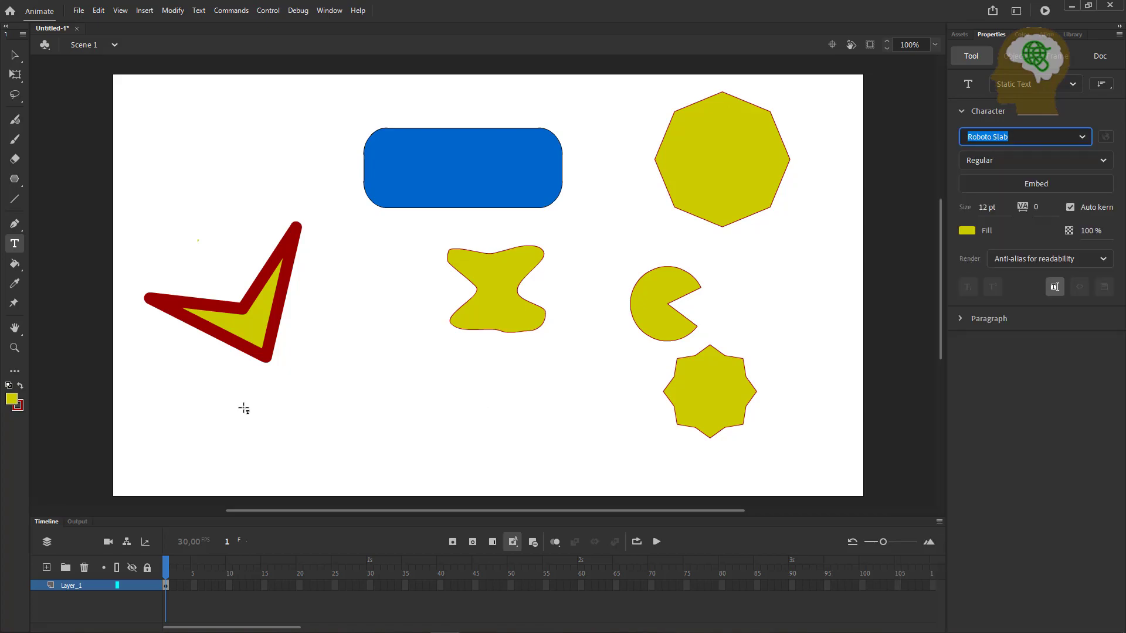
{"action": "left_click_drag", "start_coordinate": [1003, 206], "coordinate": [1004, 206]}
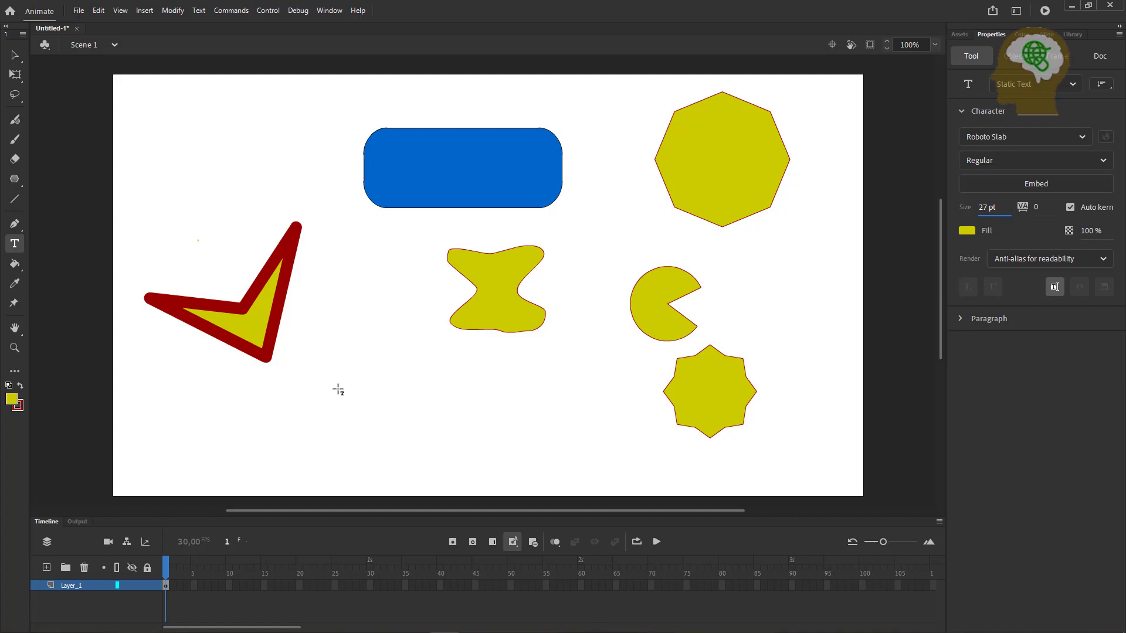
Add a text box about 351 px wide below the hourglass-like shape, reading "Text Animasi 2 Dimensi"
{"action": "left_click_drag", "start_coordinate": [338, 370], "coordinate": [541, 452]}
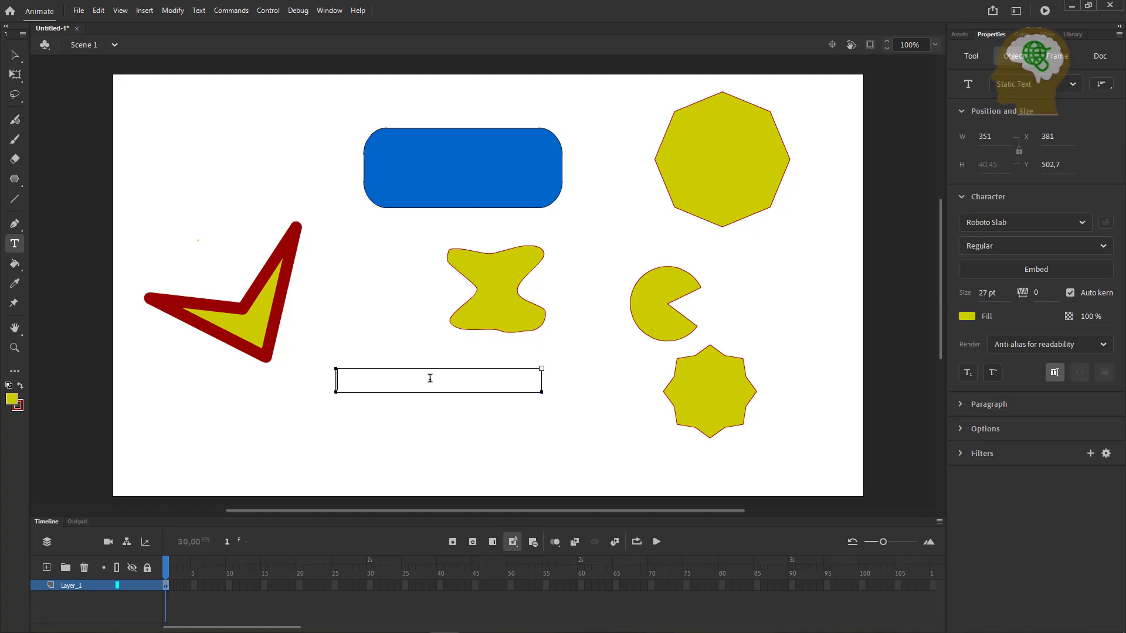
{"action": "type", "text": "Text Anim"}
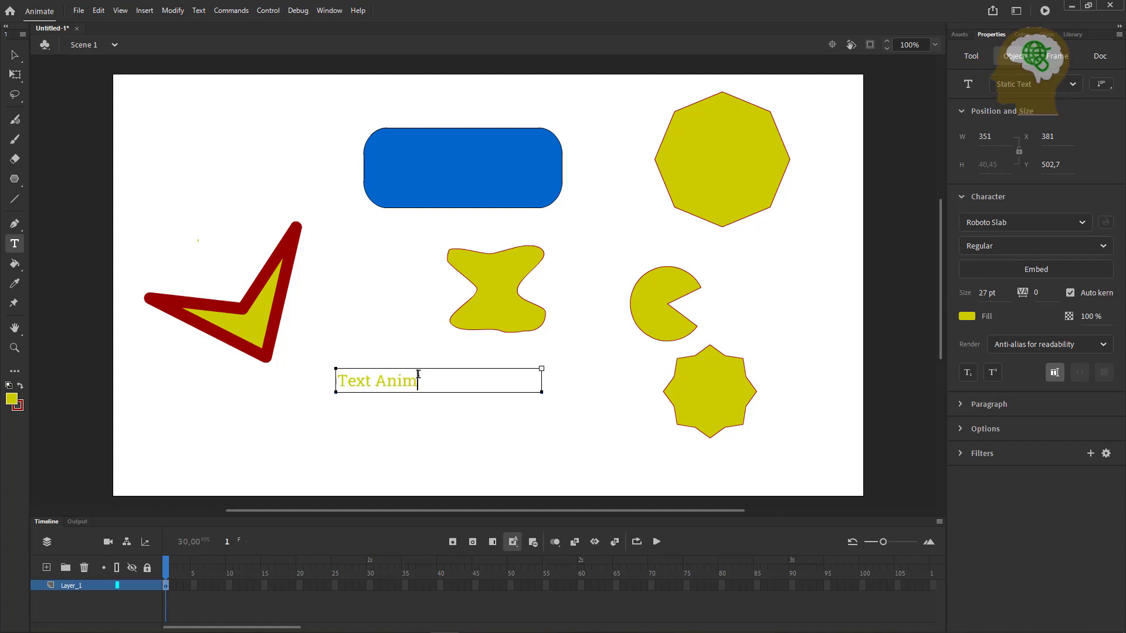
{"action": "type", "text": "asi 2 Dimensi"}
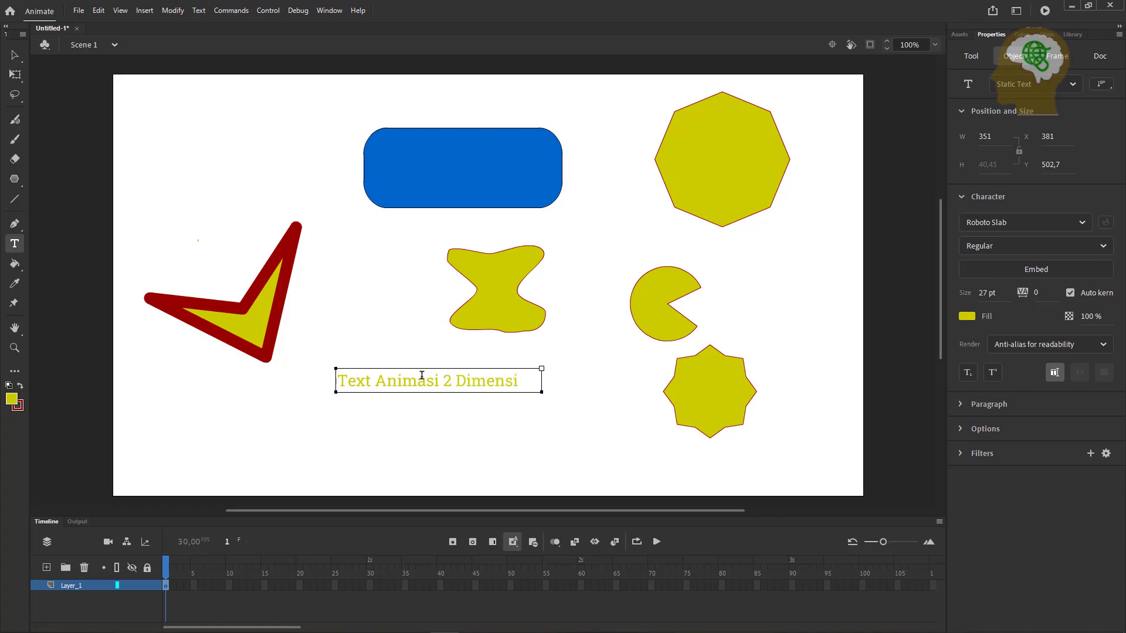
{"action": "key", "text": "Escape"}
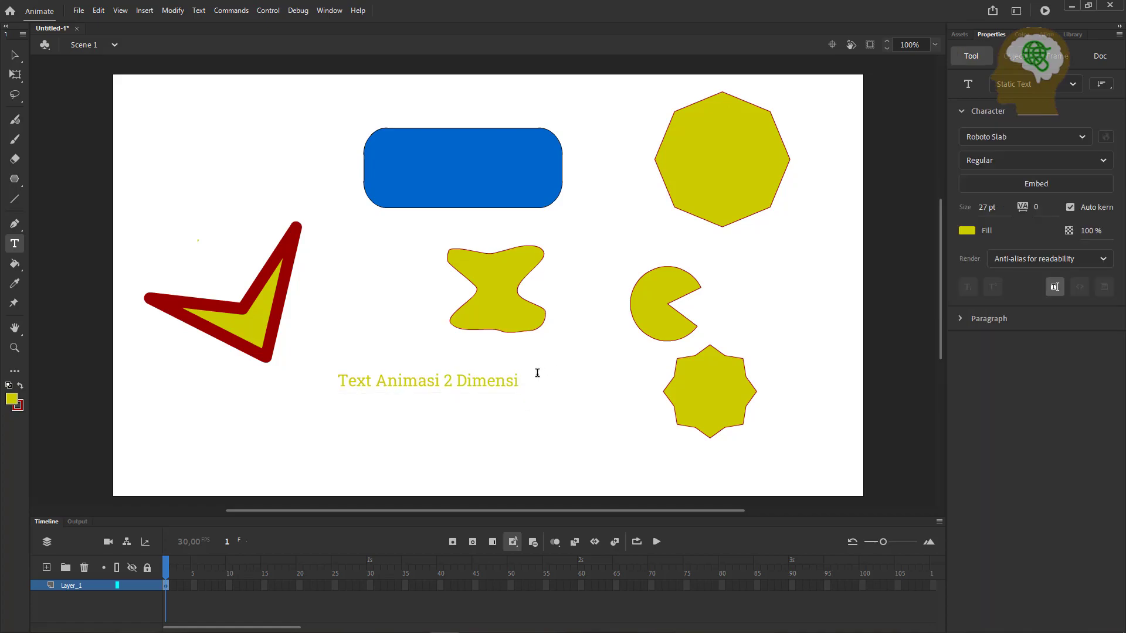
Recolor the whole "Text Animasi 2 Dimensi" text black
{"action": "left_click", "coordinate": [434, 375]}
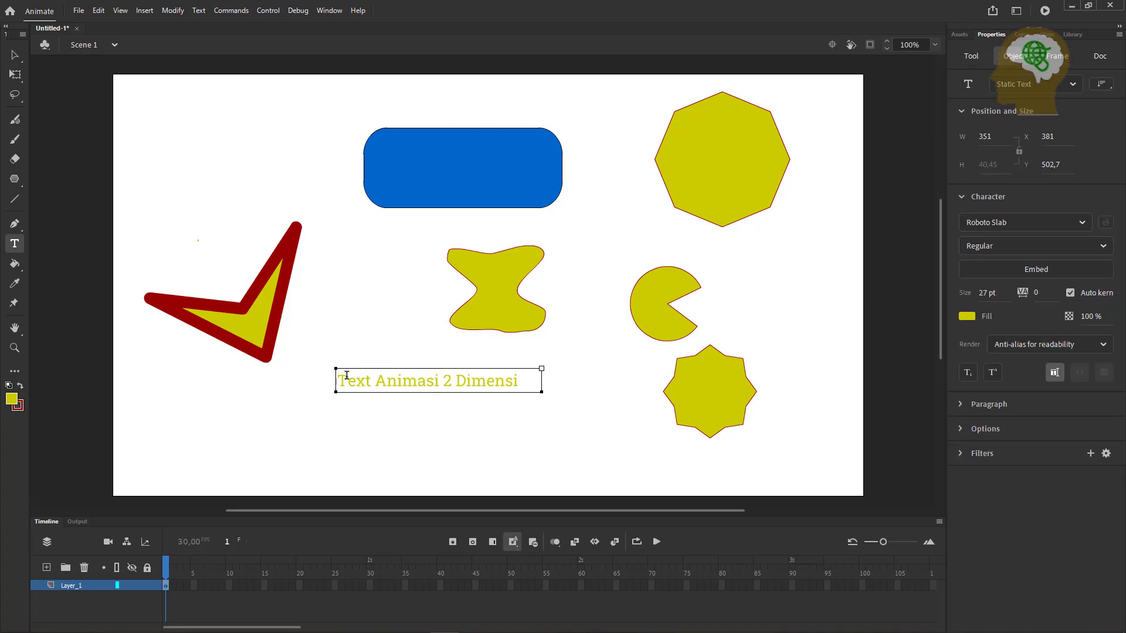
{"action": "left_click_drag", "start_coordinate": [339, 380], "coordinate": [572, 411]}
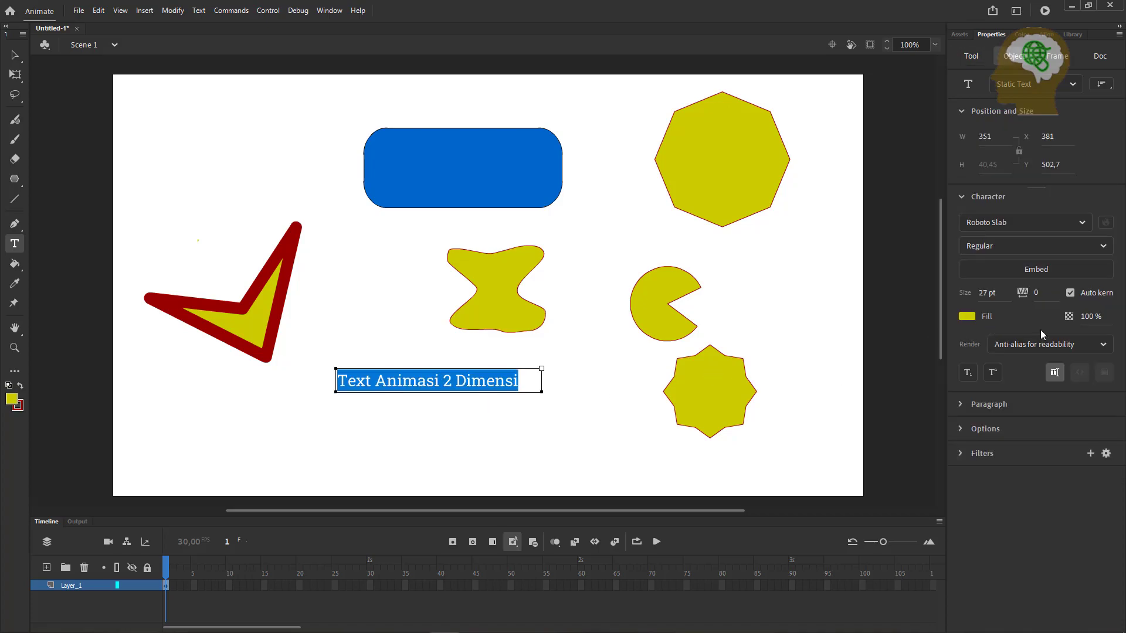
{"action": "left_click", "coordinate": [968, 317]}
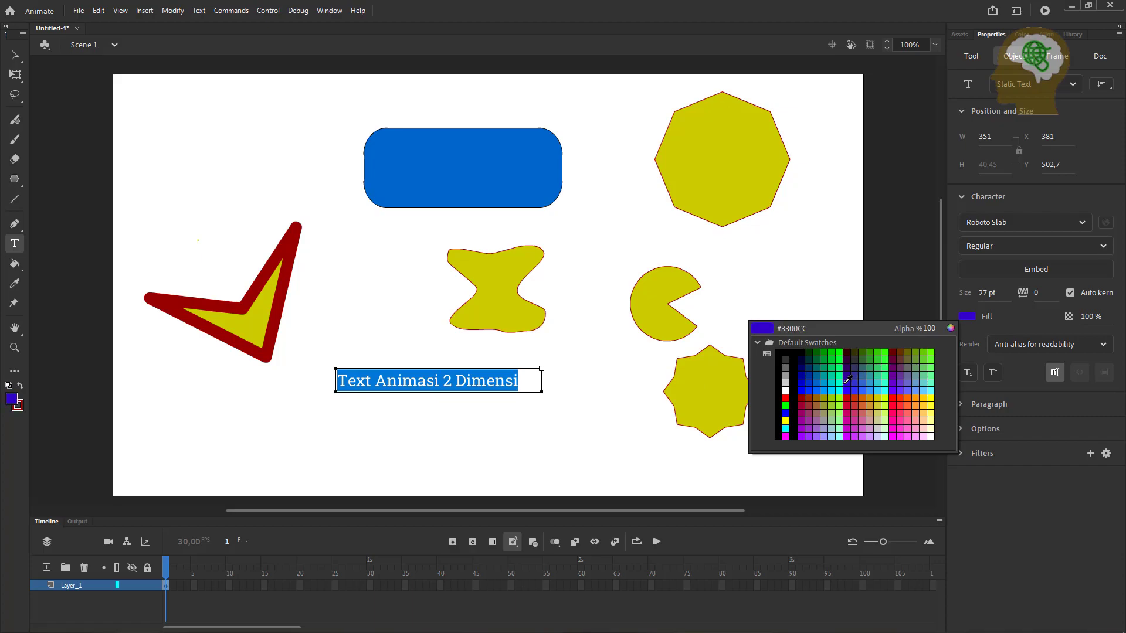
{"action": "left_click", "coordinate": [786, 351]}
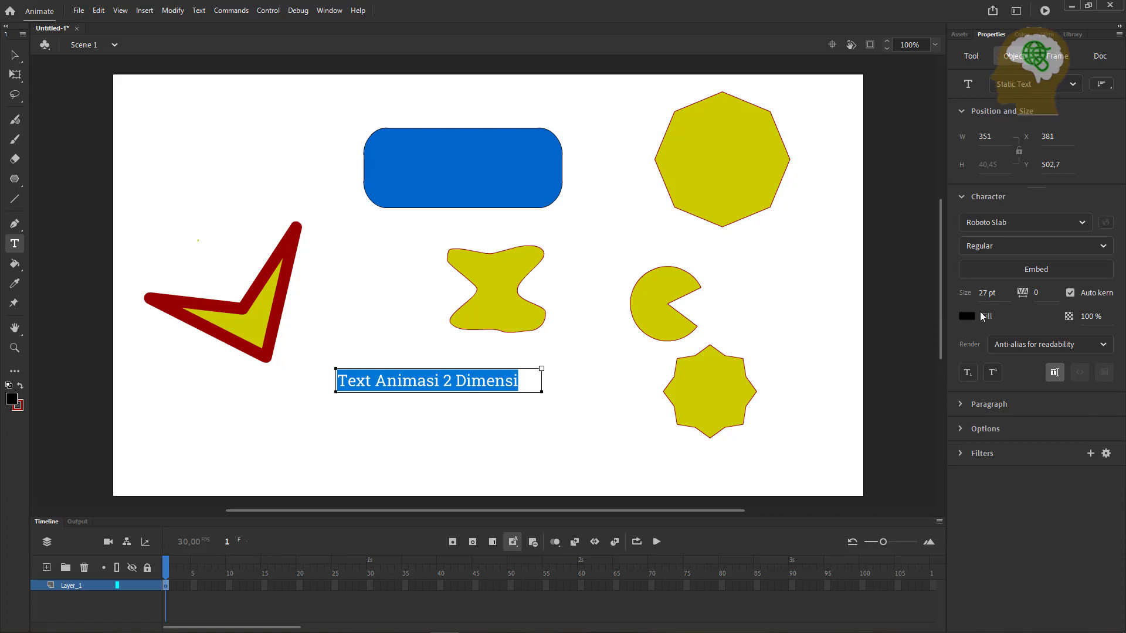
{"action": "left_click", "coordinate": [557, 410]}
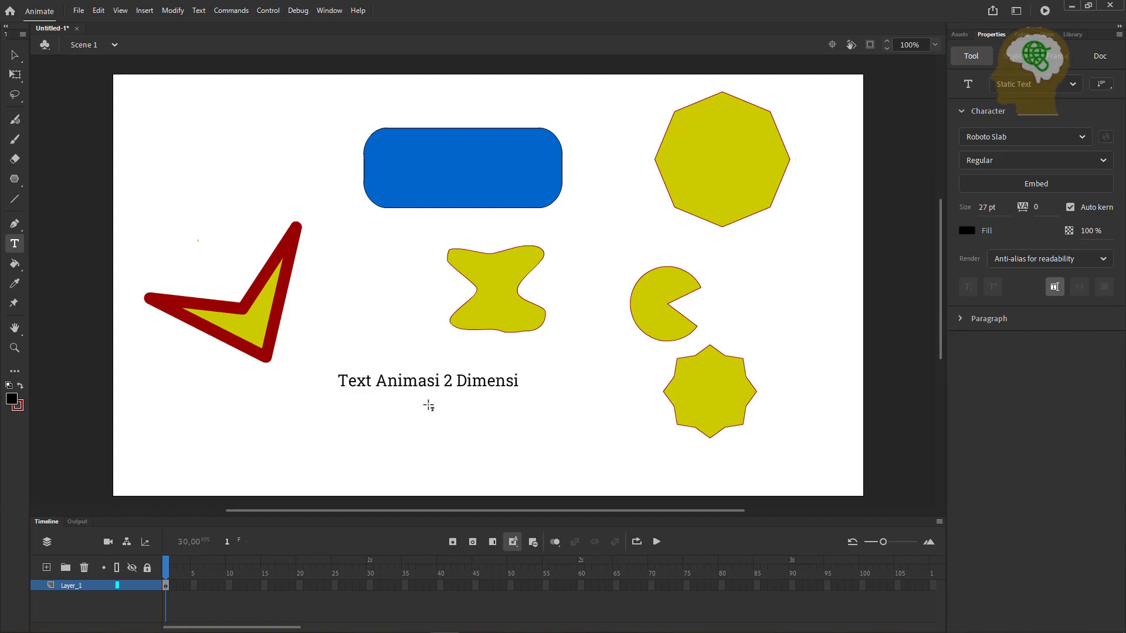
Change the font style of the whole "Text Animasi 2 Dimensi" text to Bold
{"action": "left_click_drag", "start_coordinate": [337, 375], "coordinate": [605, 386]}
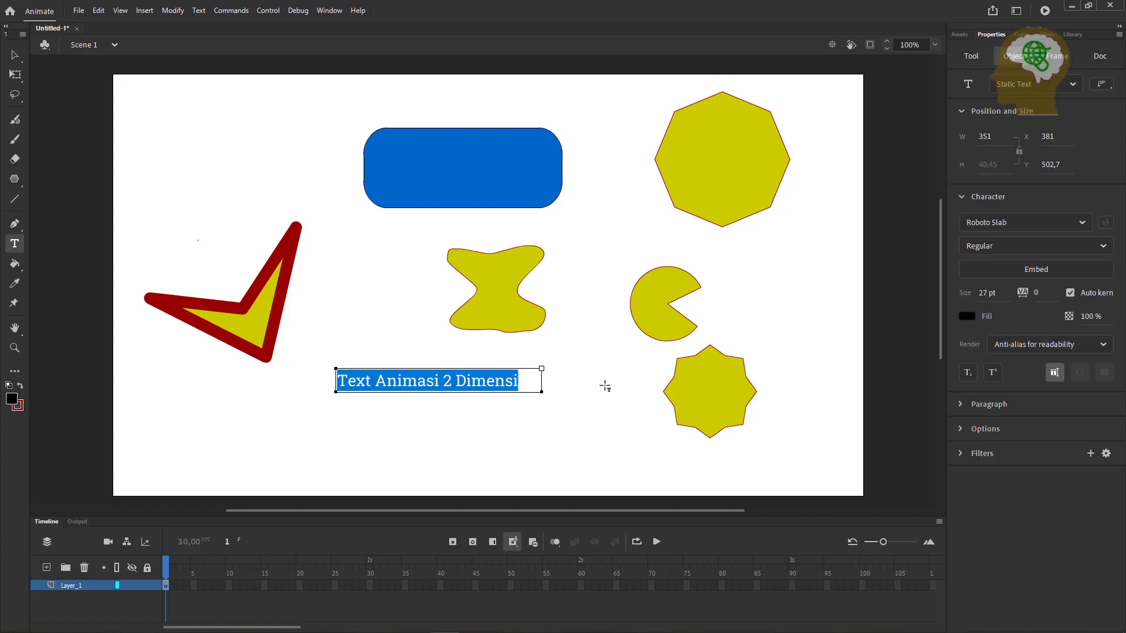
{"action": "left_click", "coordinate": [1024, 247]}
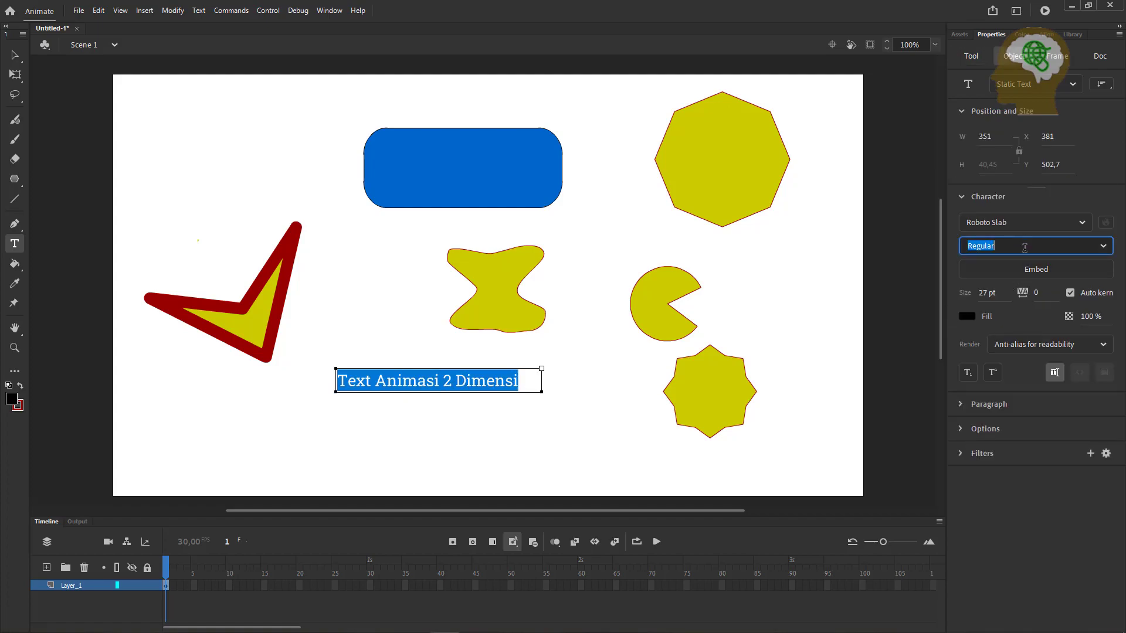
{"action": "left_click", "coordinate": [1110, 250]}
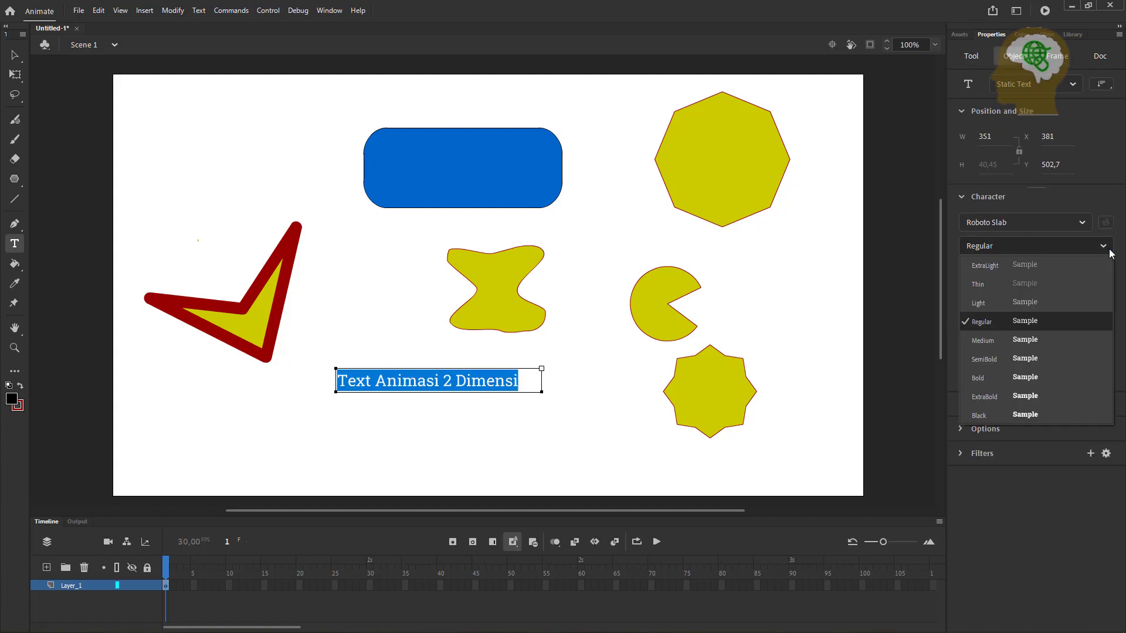
{"action": "left_click", "coordinate": [1025, 378]}
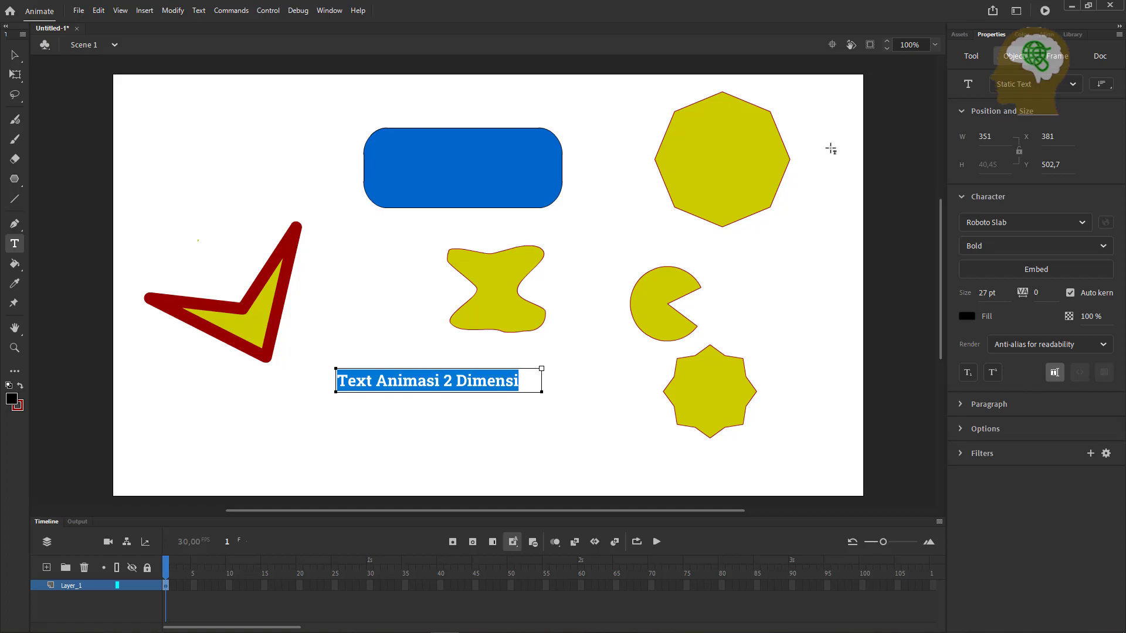
{"action": "left_click", "coordinate": [410, 336]}
{"action": "left_click", "coordinate": [378, 381]}
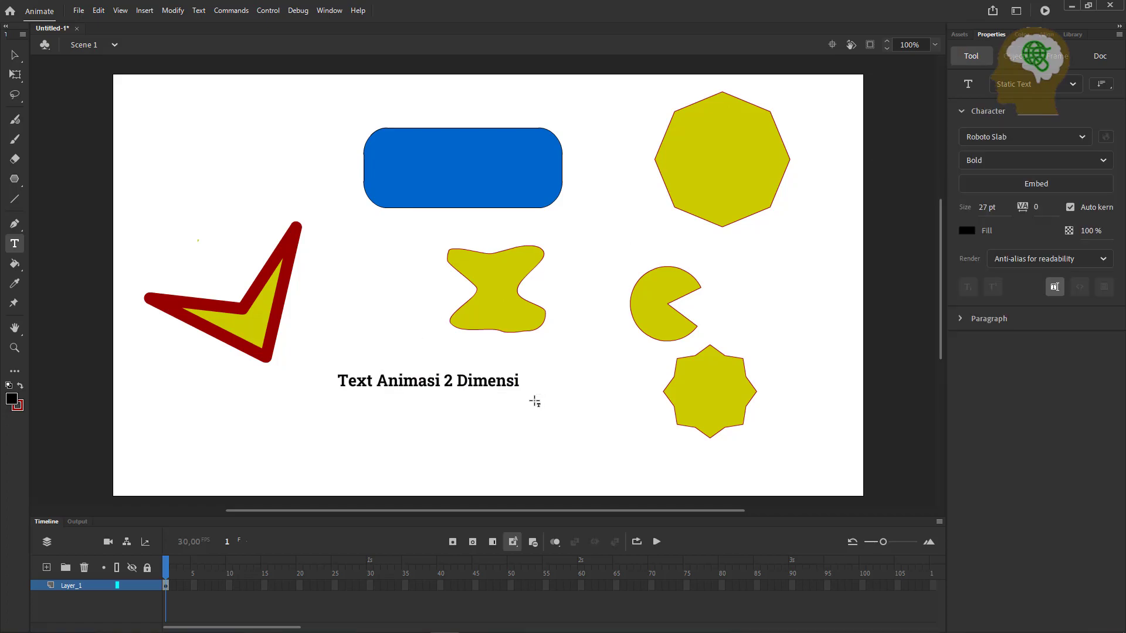
Try Dynamic Text as the type of the "Text Animasi 2 Dimensi" text and switch it back to Static Text
{"action": "left_click", "coordinate": [1046, 85]}
{"action": "left_click", "coordinate": [1049, 125]}
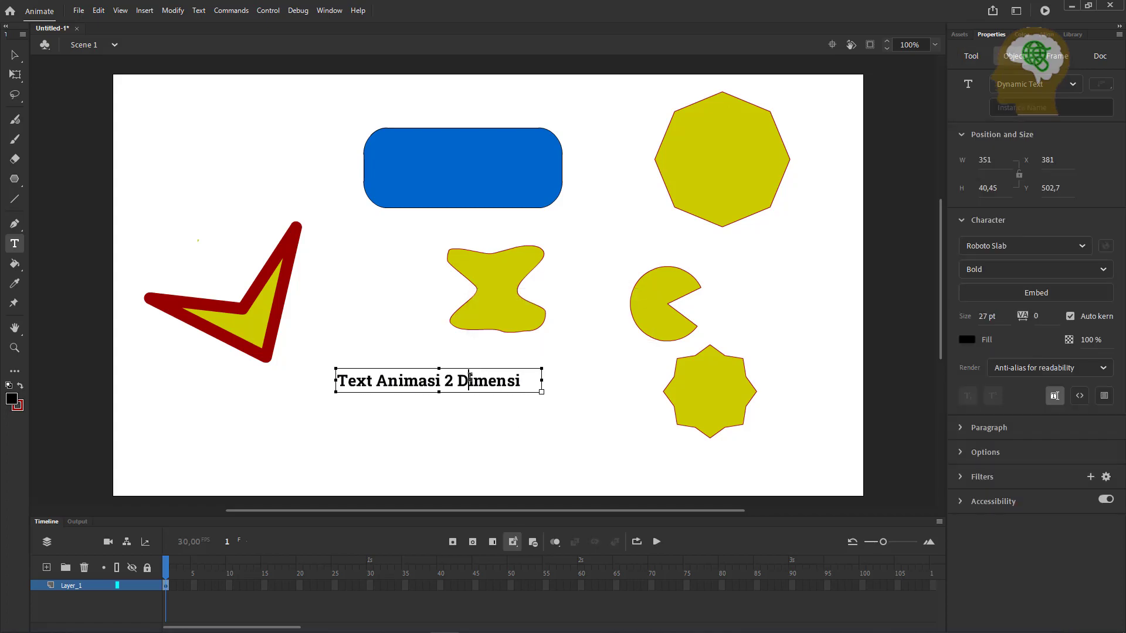
{"action": "left_click", "coordinate": [507, 381]}
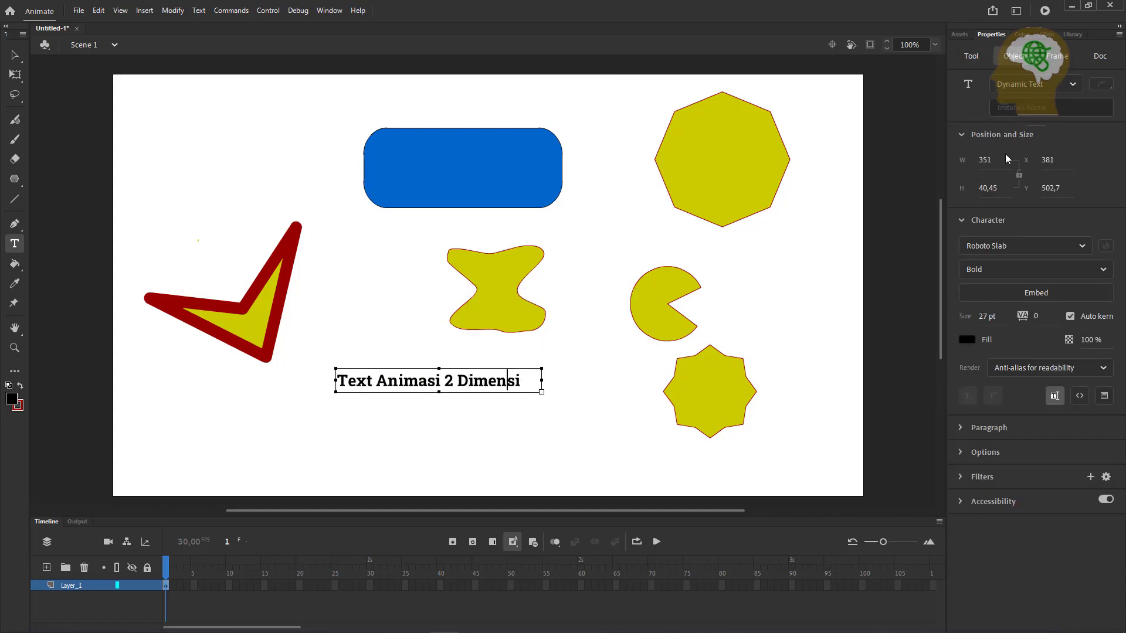
{"action": "left_click", "coordinate": [1067, 85]}
{"action": "left_click", "coordinate": [1034, 106]}
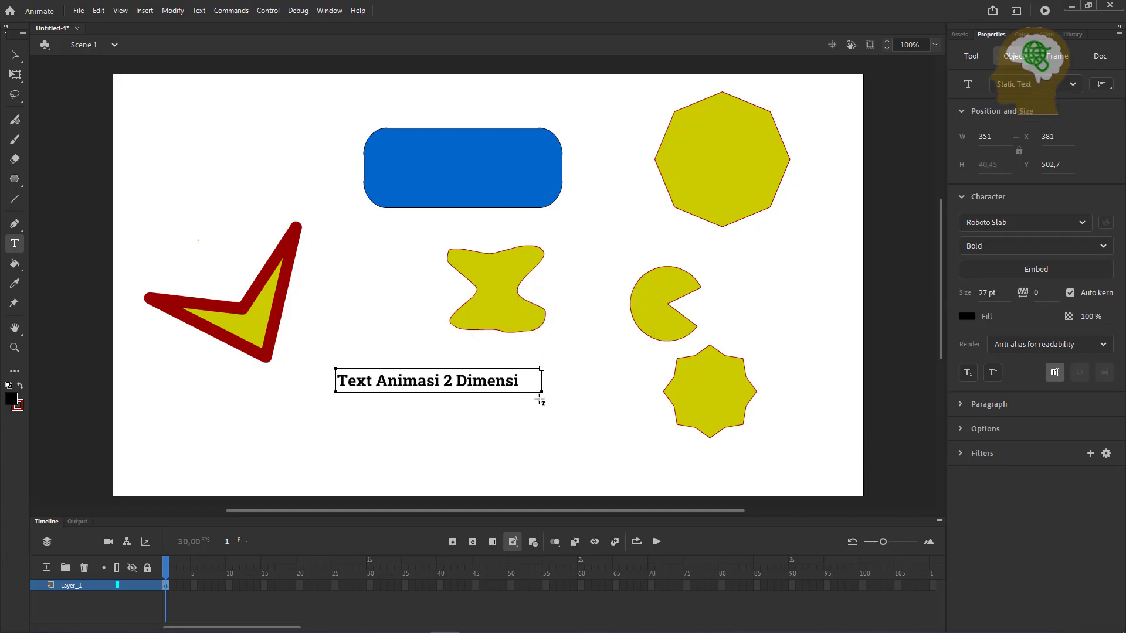
{"action": "key", "text": "Escape"}
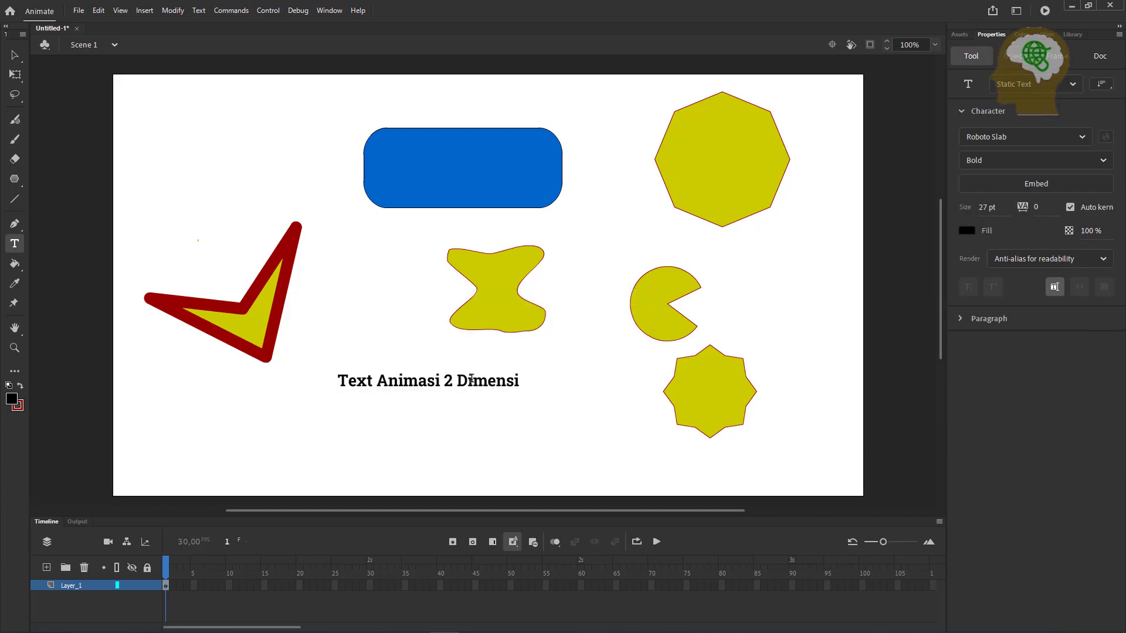
Try Input Text as the type of the "Text Animasi 2 Dimensi" text and return it to Static Text
{"action": "left_click", "coordinate": [471, 378]}
{"action": "left_click", "coordinate": [1016, 87]}
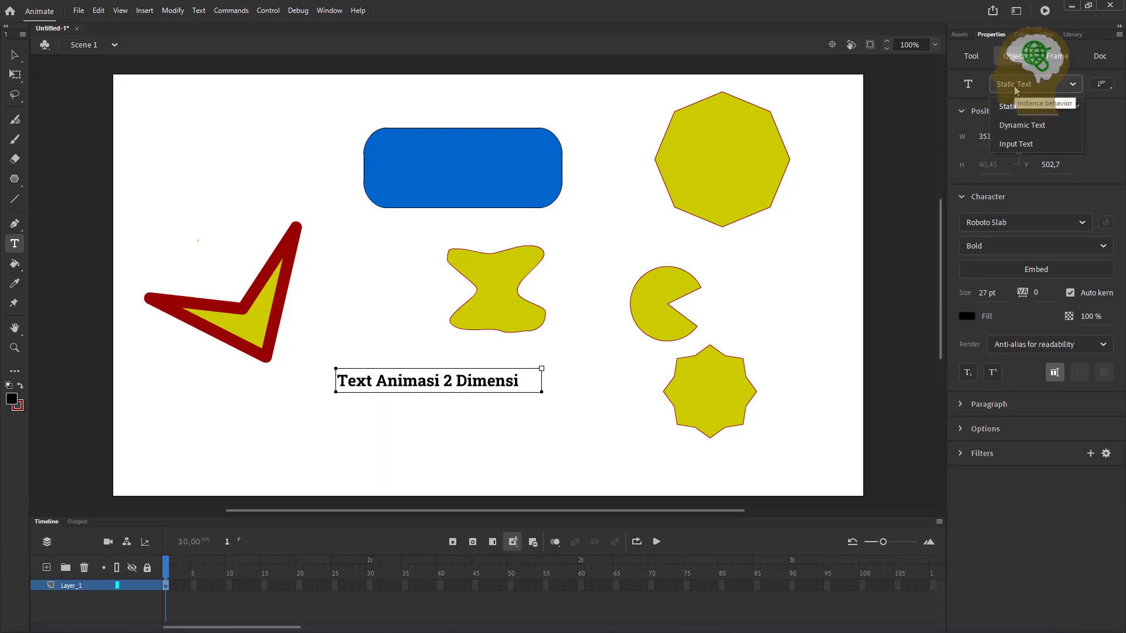
{"action": "left_click", "coordinate": [1033, 143]}
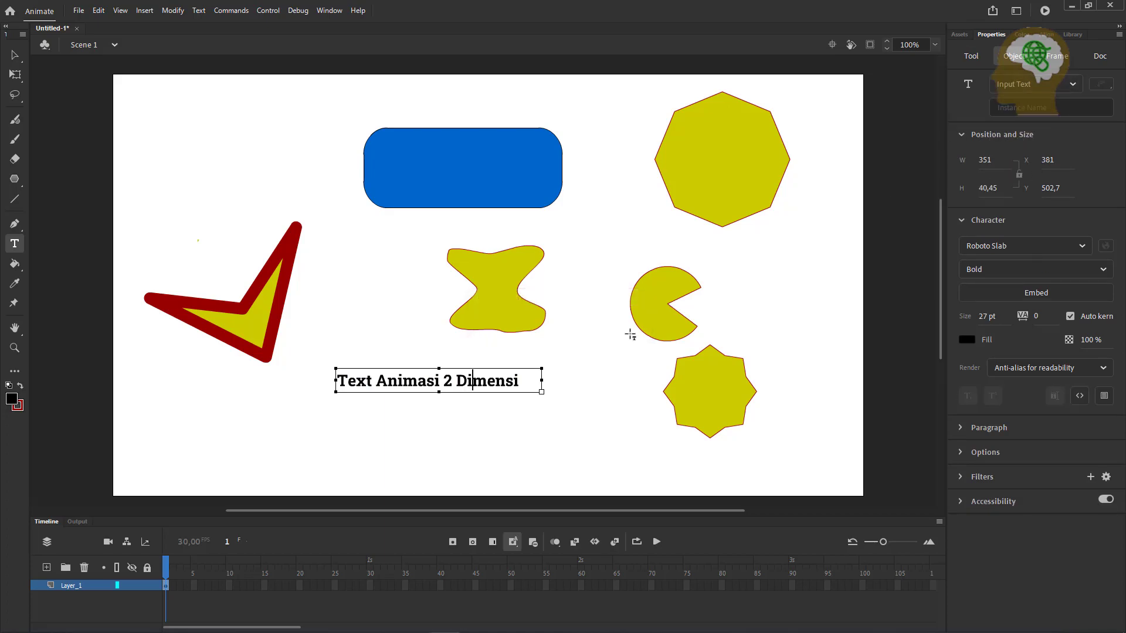
{"action": "left_click", "coordinate": [491, 381]}
{"action": "left_click", "coordinate": [1043, 91]}
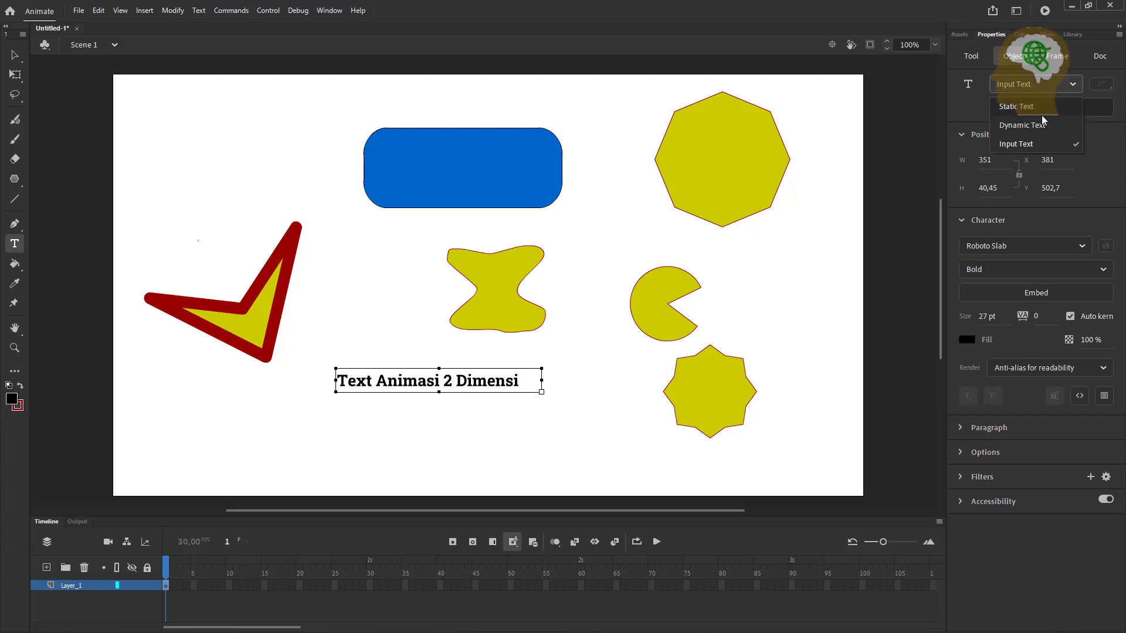
{"action": "left_click", "coordinate": [1017, 106]}
Move the text with the Selection tool to about X 279, Y 516 and narrow its box to about 347 px
{"action": "left_click", "coordinate": [15, 55]}
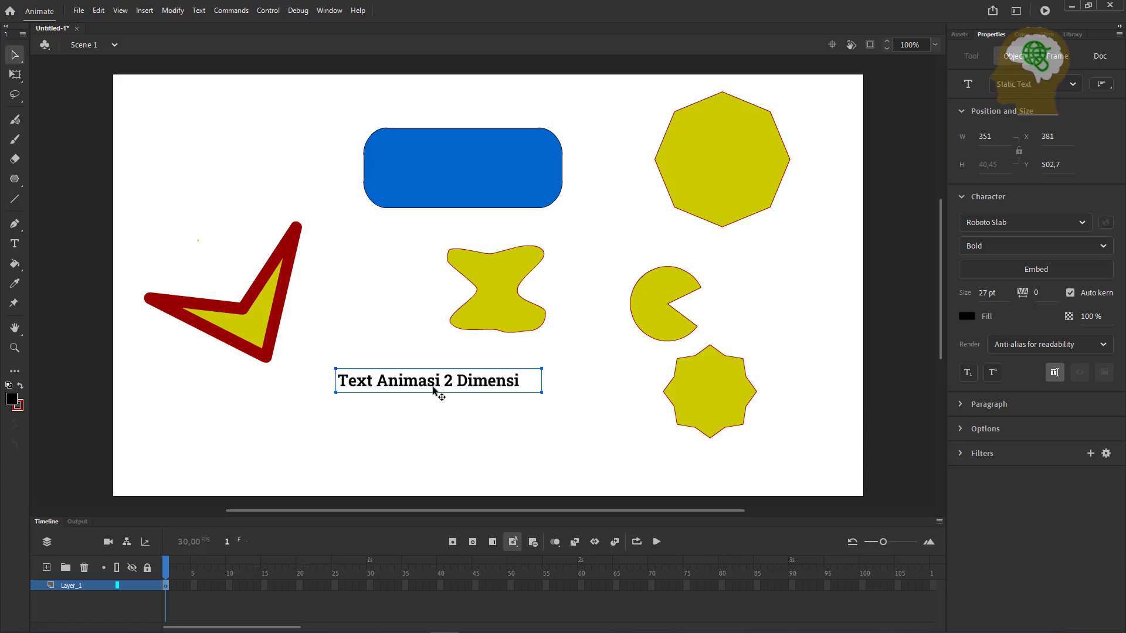
{"action": "left_click_drag", "start_coordinate": [433, 390], "coordinate": [374, 397]}
{"action": "mouse_move", "coordinate": [478, 415]}
{"action": "left_mouse_down"}
{"action": "mouse_move", "coordinate": [448, 425]}
{"action": "mouse_move", "coordinate": [460, 421]}
{"action": "mouse_move", "coordinate": [337, 417]}
{"action": "mouse_move", "coordinate": [482, 411]}
{"action": "left_mouse_up"}
Change the text type to Dynamic Text and narrow its box to about 330 px
{"action": "left_click", "coordinate": [1055, 85]}
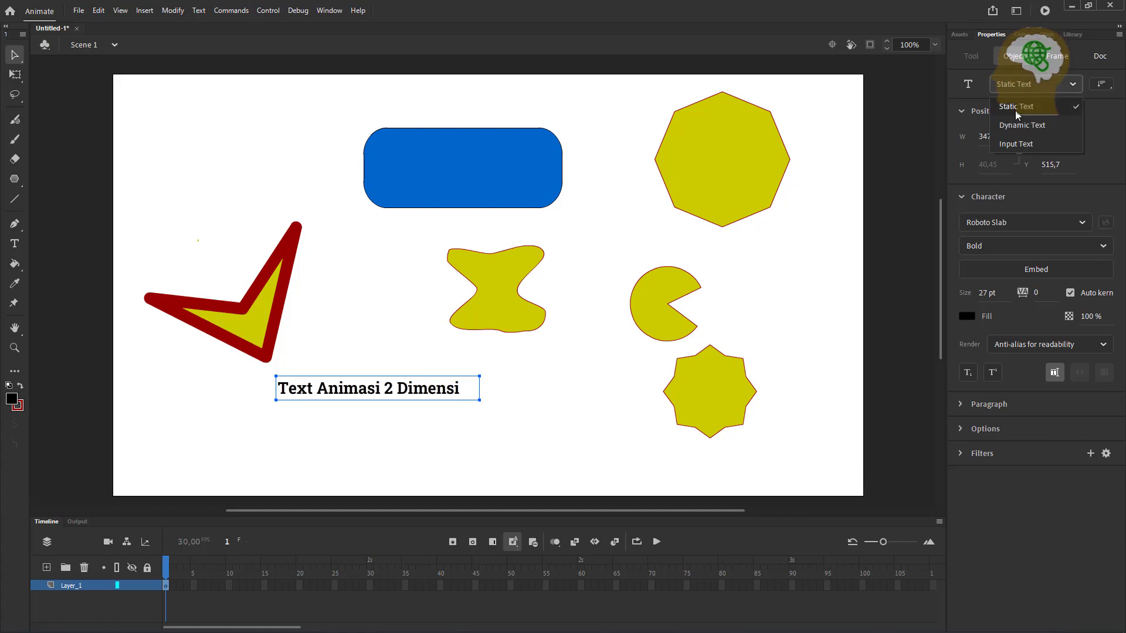
{"action": "left_click", "coordinate": [1019, 125]}
{"action": "mouse_move", "coordinate": [476, 389]}
{"action": "left_mouse_down"}
{"action": "mouse_move", "coordinate": [335, 387]}
{"action": "mouse_move", "coordinate": [471, 402]}
{"action": "left_mouse_up"}
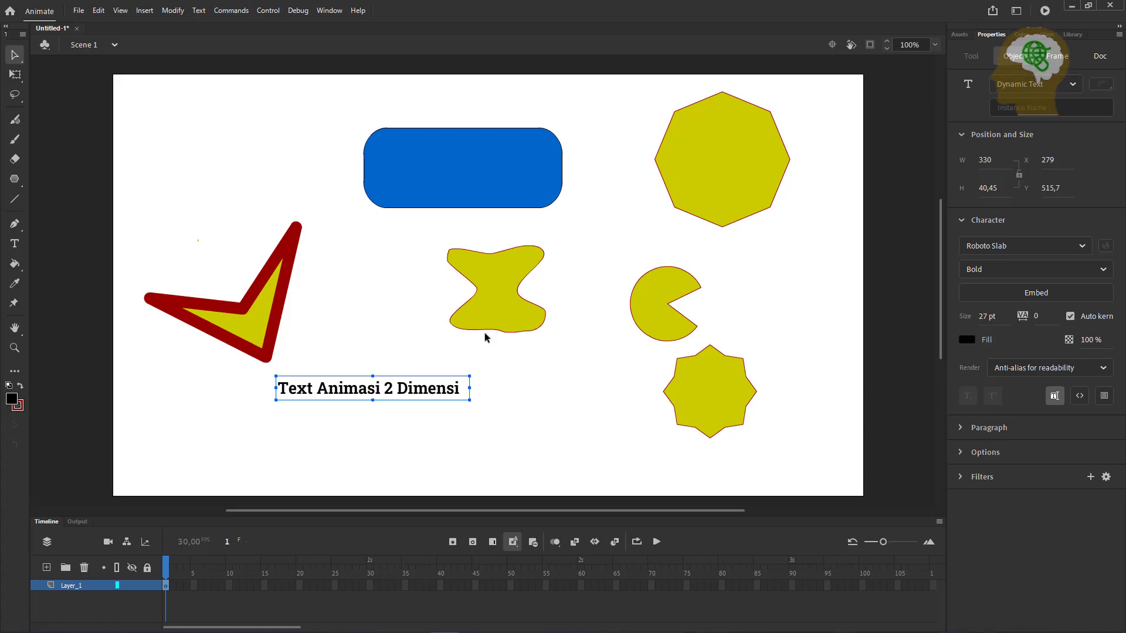
{"action": "left_click", "coordinate": [173, 382]}
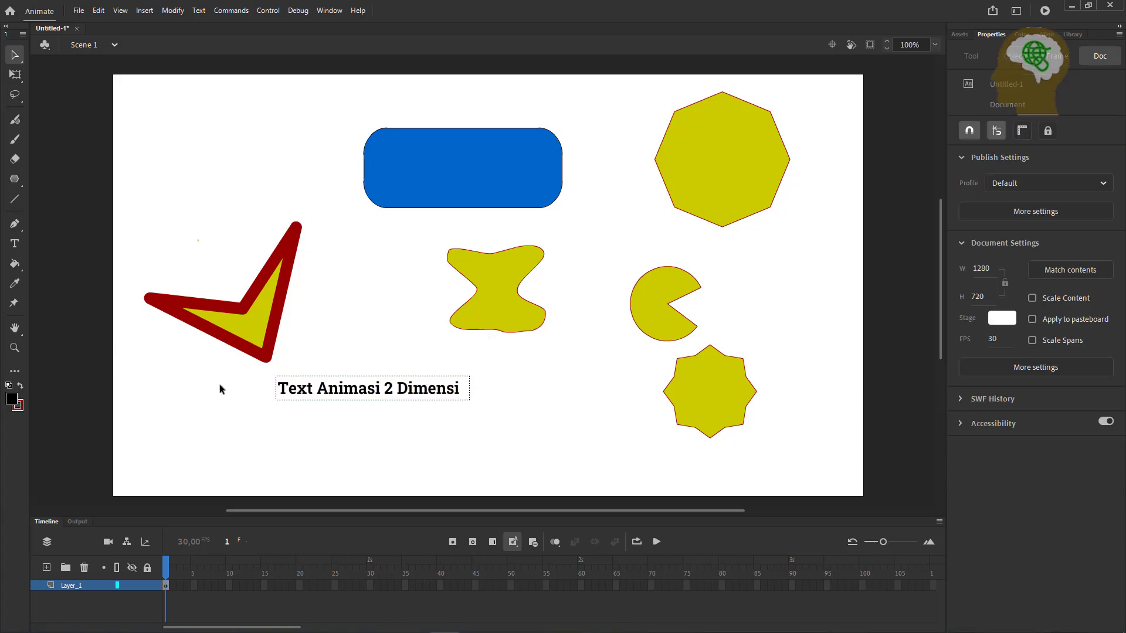
Enlarge the whole "Text Animasi 2 Dimensi" text to 46 pt
{"action": "double_click", "coordinate": [327, 390]}
{"action": "left_click", "coordinate": [285, 389]}
{"action": "left_click_drag", "start_coordinate": [285, 388], "coordinate": [507, 387]}
{"action": "key", "text": "ctrl+a"}
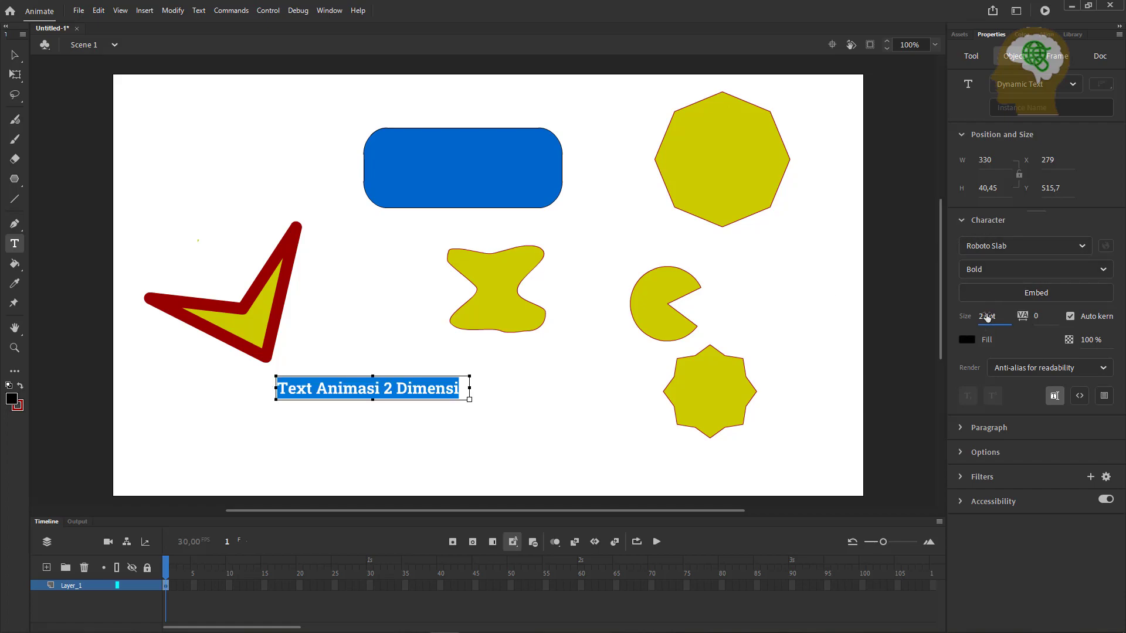
{"action": "left_click_drag", "start_coordinate": [986, 317], "coordinate": [997, 312]}
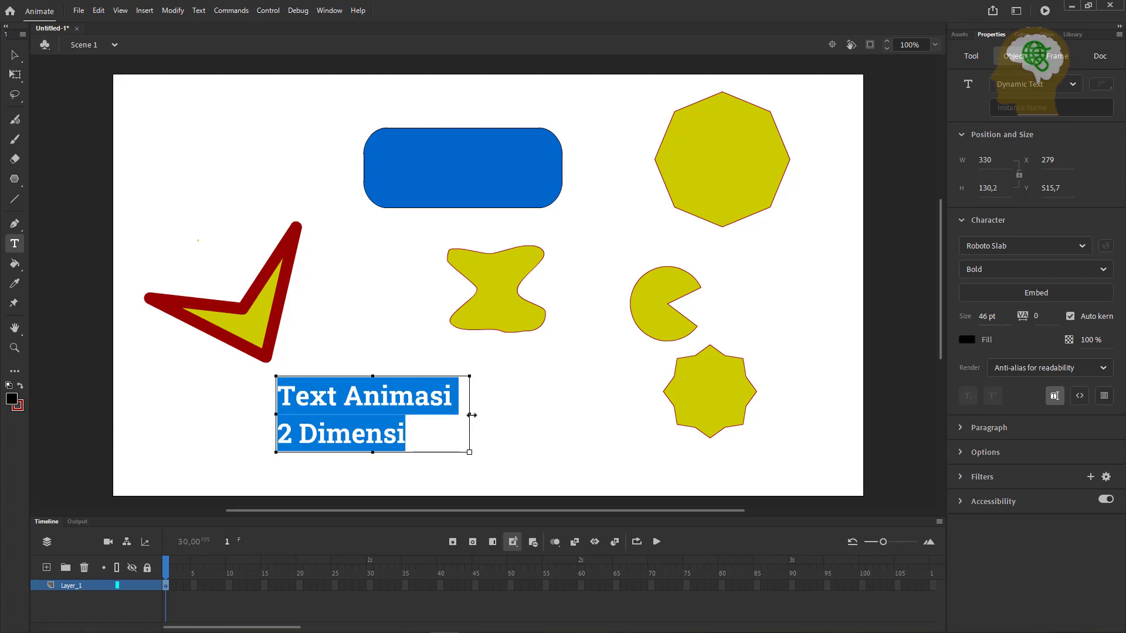
Set the text type back to Static Text and widen its box so the text fits on one line
{"action": "left_click", "coordinate": [1070, 88]}
{"action": "left_click", "coordinate": [1023, 104]}
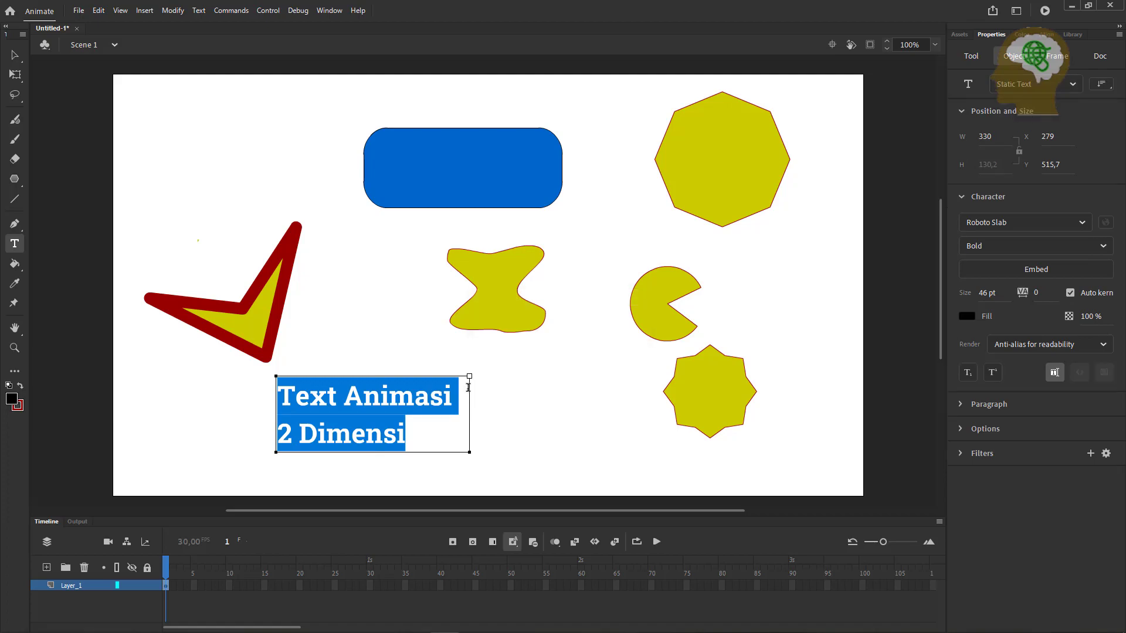
{"action": "left_click_drag", "start_coordinate": [469, 377], "coordinate": [643, 389]}
{"action": "left_click", "coordinate": [458, 426]}
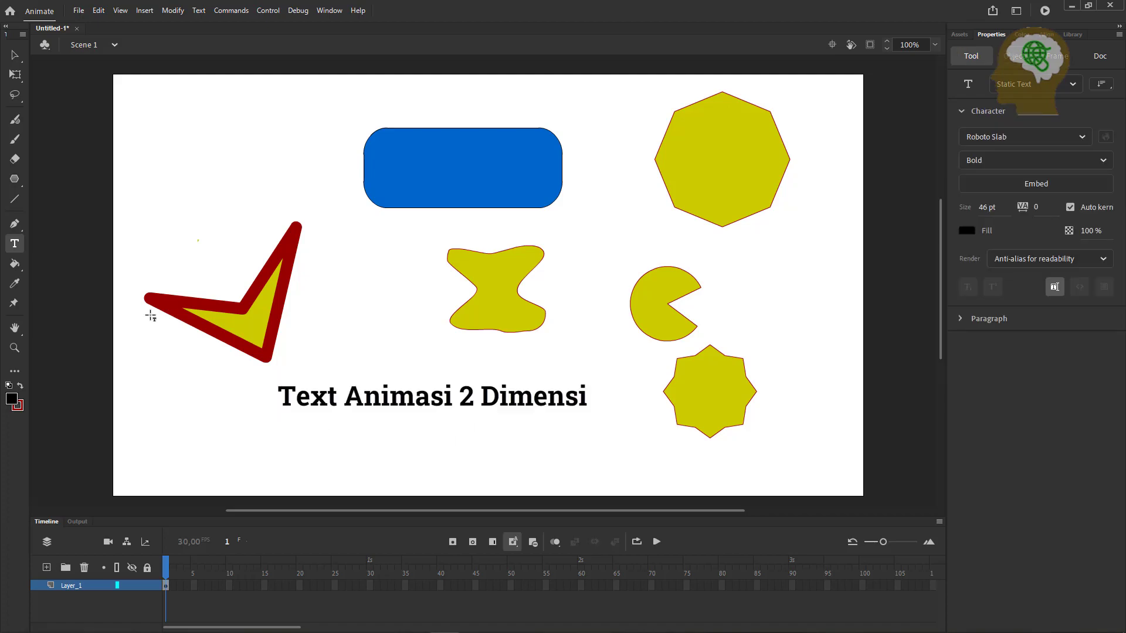
Fill the inside of the red-outlined arrow shape with bright blue using the Paint Bucket
{"action": "left_click", "coordinate": [15, 264]}
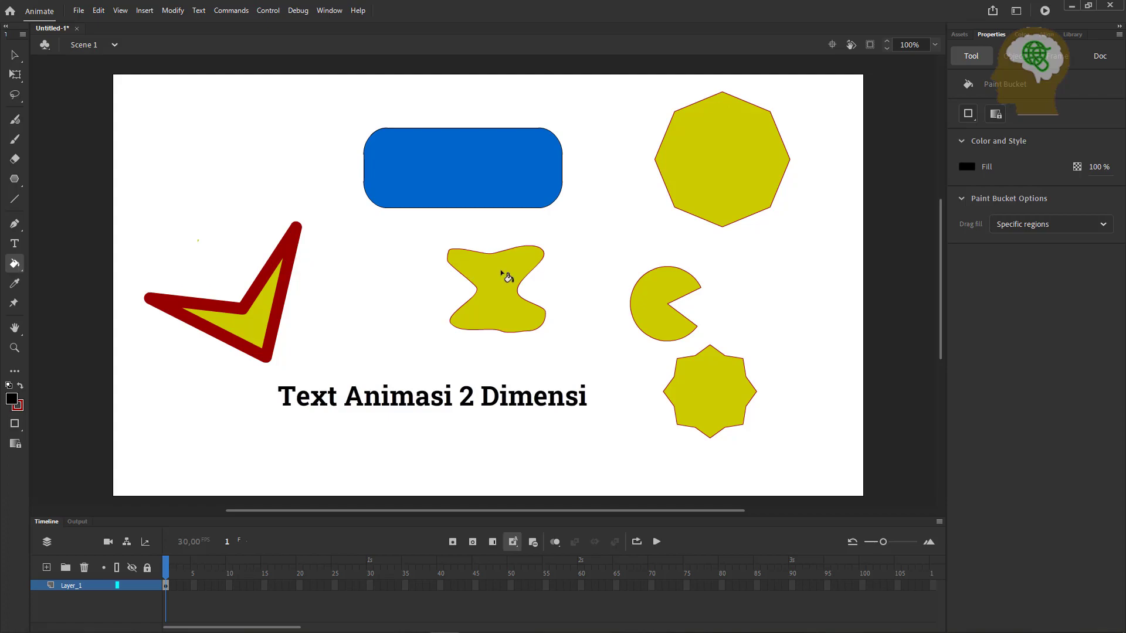
{"action": "left_click", "coordinate": [970, 167]}
{"action": "left_click", "coordinate": [819, 230]}
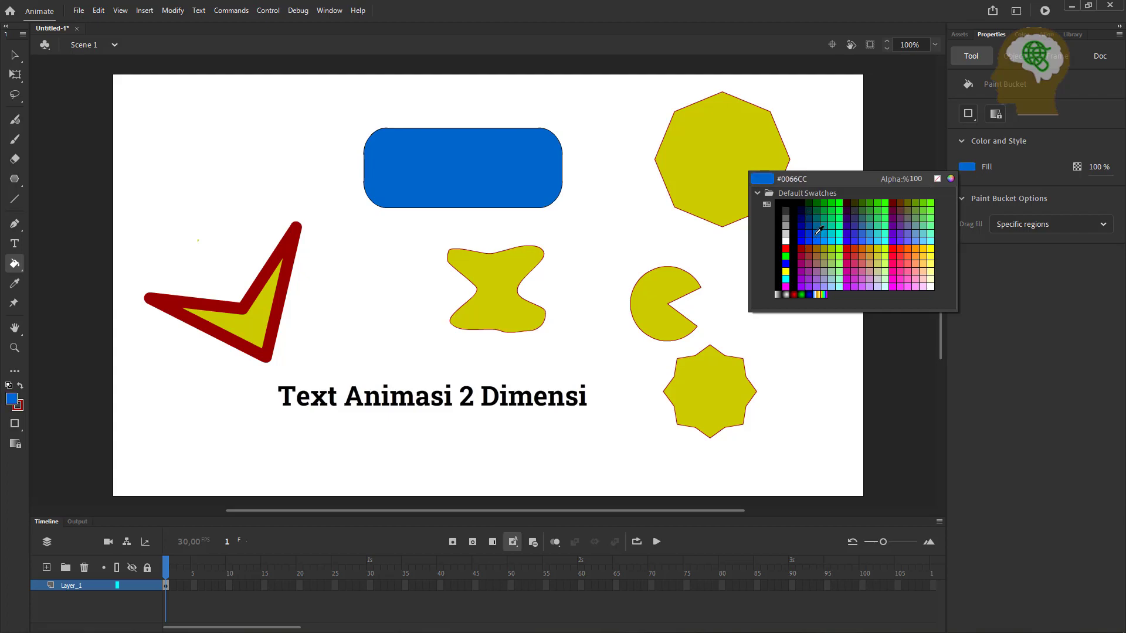
{"action": "left_click", "coordinate": [809, 234]}
{"action": "left_click", "coordinate": [239, 331]}
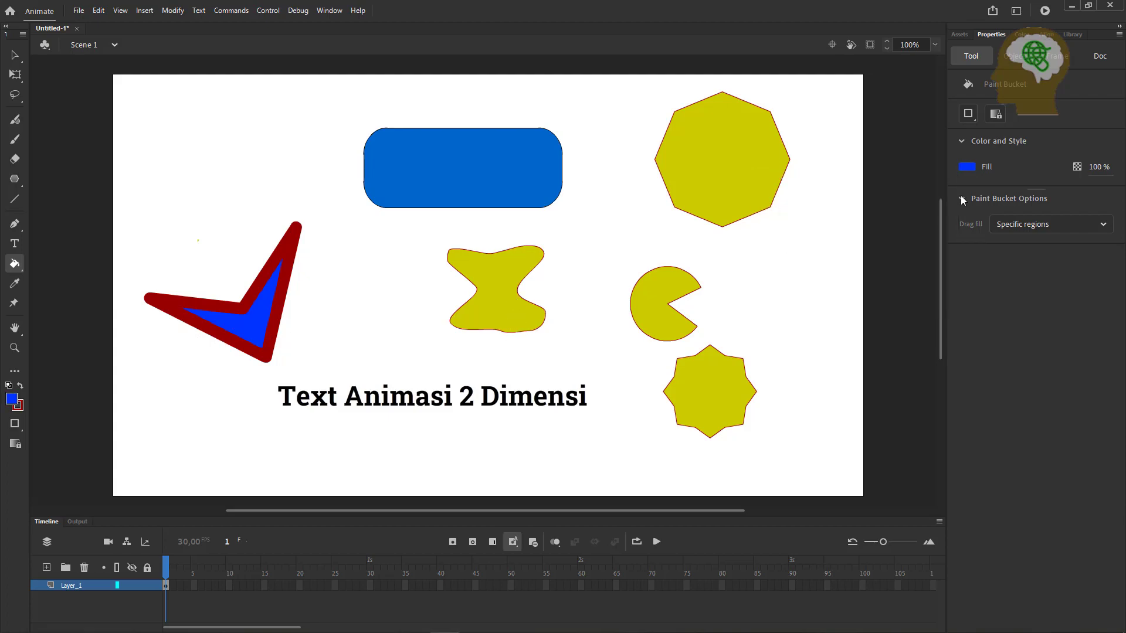
Fill the curved hourglass shape with light green, and sample the arrow shape's blue fill with the Eyedropper
{"action": "left_click", "coordinate": [970, 167]}
{"action": "left_click", "coordinate": [884, 226]}
{"action": "left_click", "coordinate": [505, 296]}
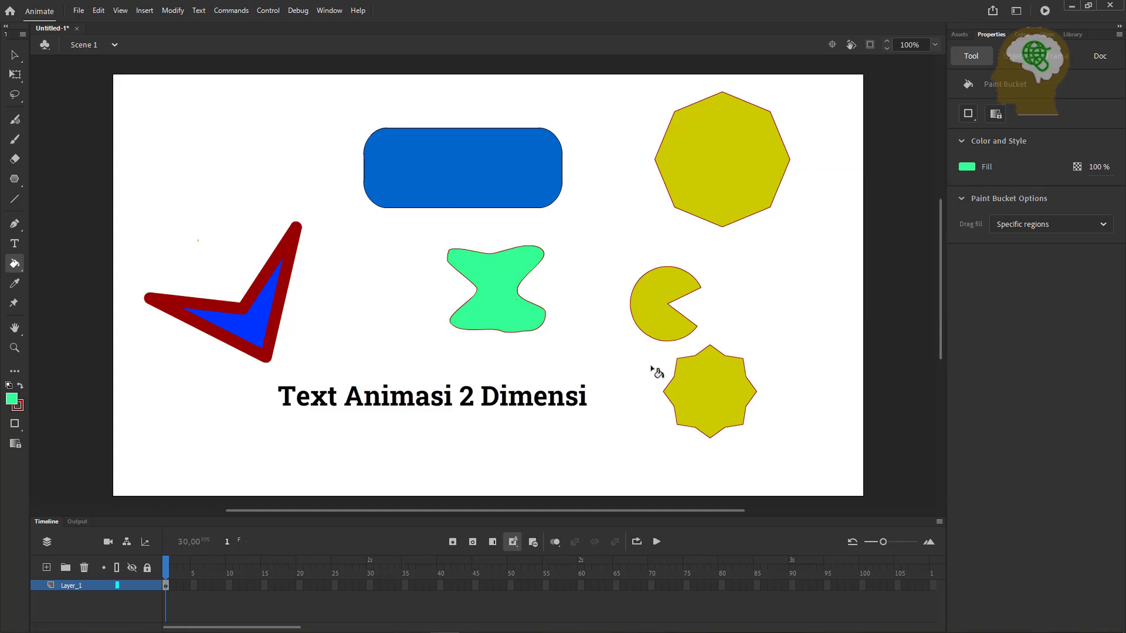
{"action": "left_click", "coordinate": [15, 285]}
{"action": "left_click", "coordinate": [256, 330]}
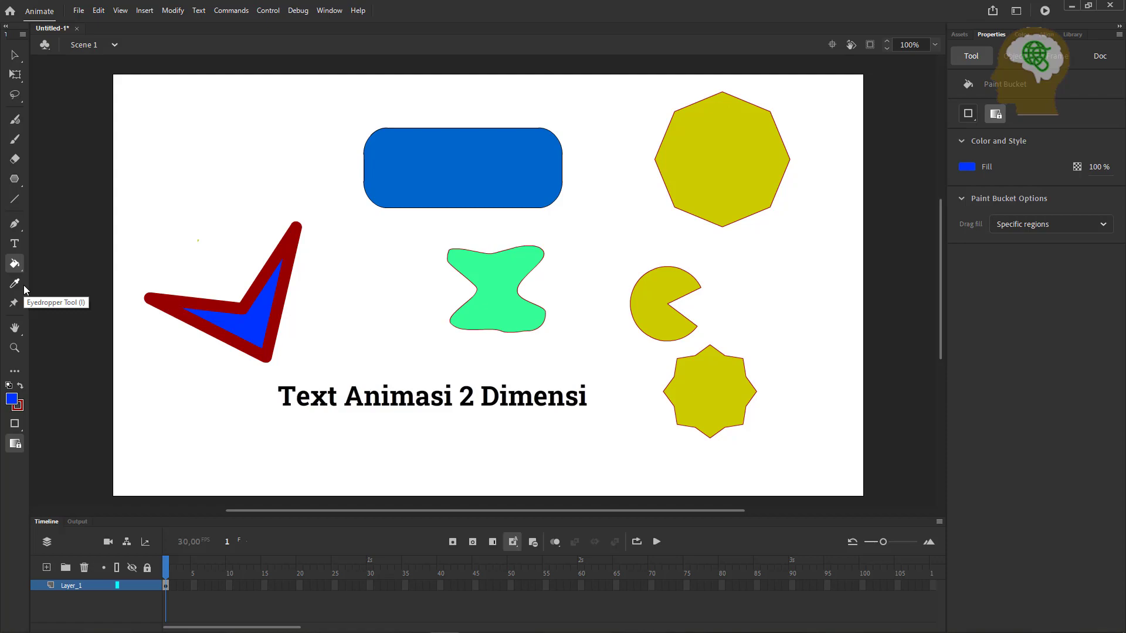
Zoom in to 200% between the arrow and hourglass shapes, return to 100%, and recentre the stage
{"action": "left_click", "coordinate": [15, 347]}
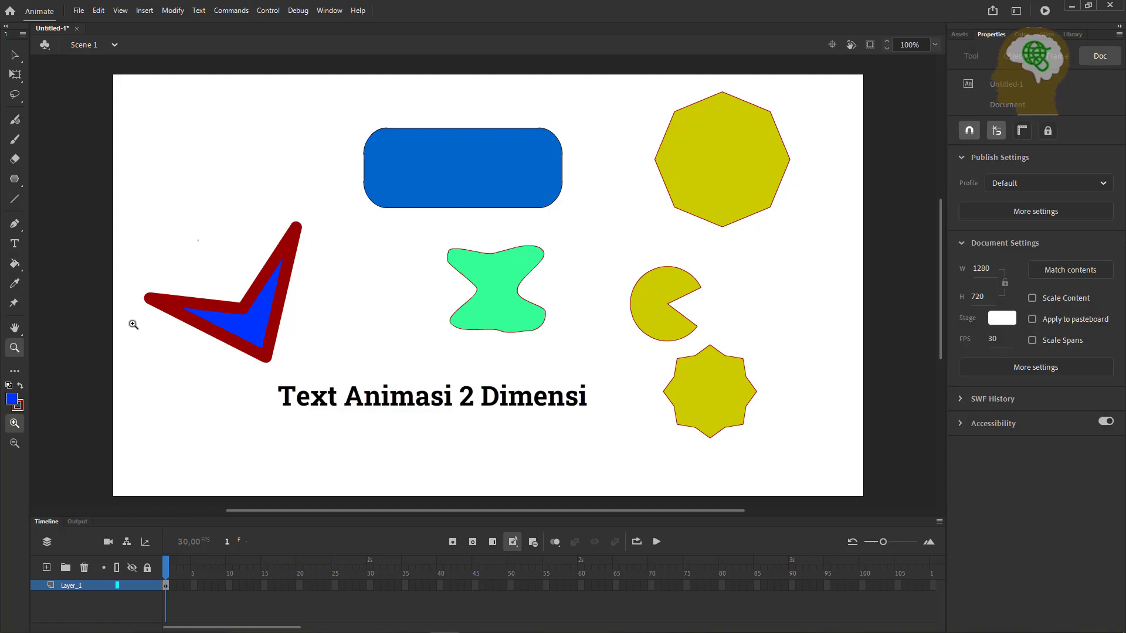
{"action": "left_click", "coordinate": [355, 276]}
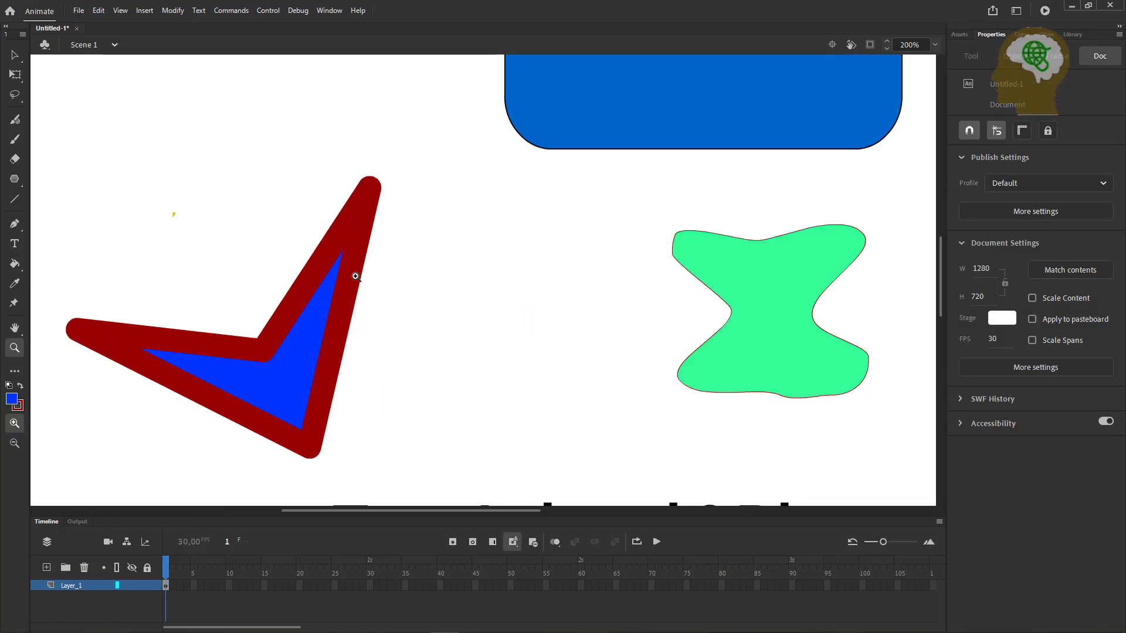
{"action": "scroll", "coordinate": [355, 277], "scroll_direction": "down", "scroll_amount": 5}
{"action": "scroll", "coordinate": [355, 276], "scroll_direction": "up", "scroll_amount": 3}
{"action": "left_click", "coordinate": [15, 443]}
{"action": "left_click", "coordinate": [561, 350]}
{"action": "scroll", "coordinate": [598, 322], "scroll_direction": "up", "scroll_amount": 3}
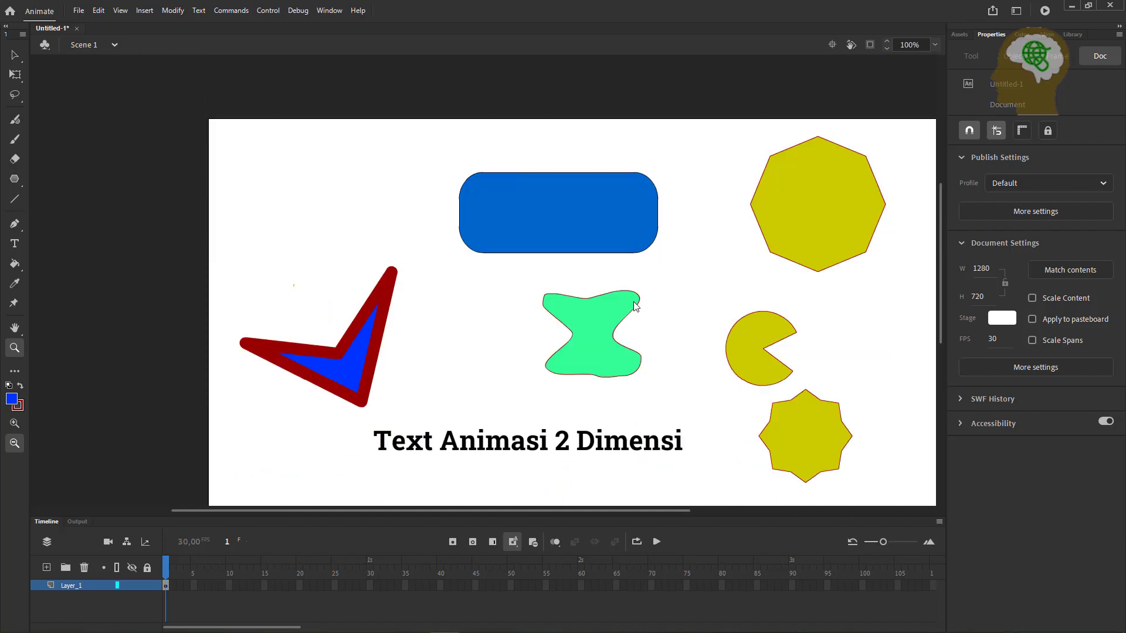
{"action": "left_click_drag", "start_coordinate": [603, 509], "coordinate": [638, 510]}
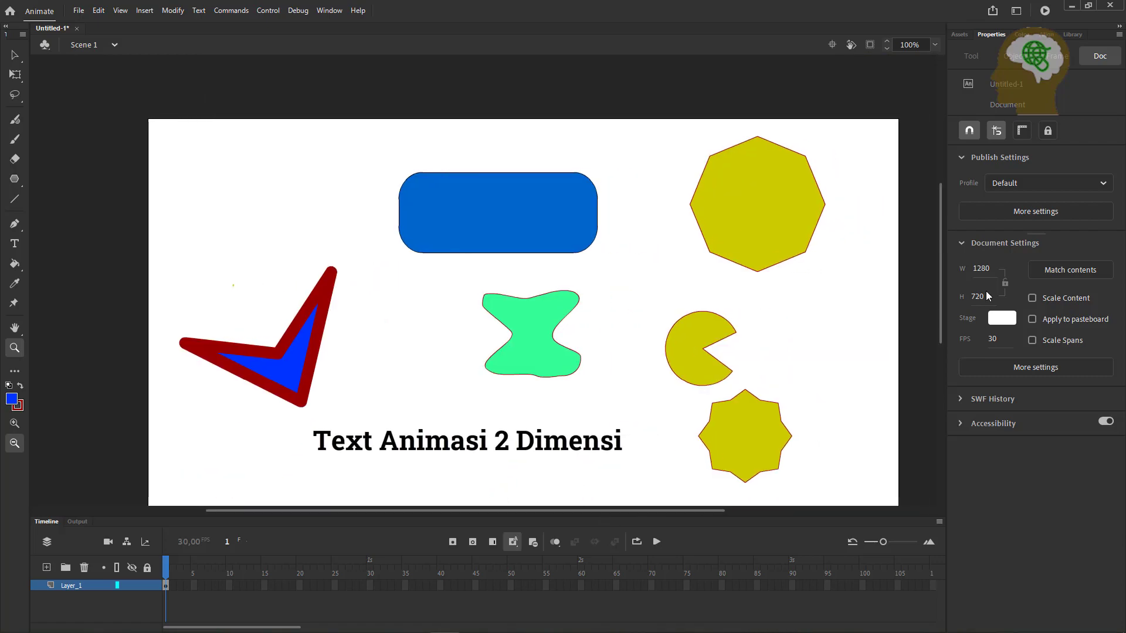
{"action": "left_click_drag", "start_coordinate": [941, 294], "coordinate": [940, 303]}
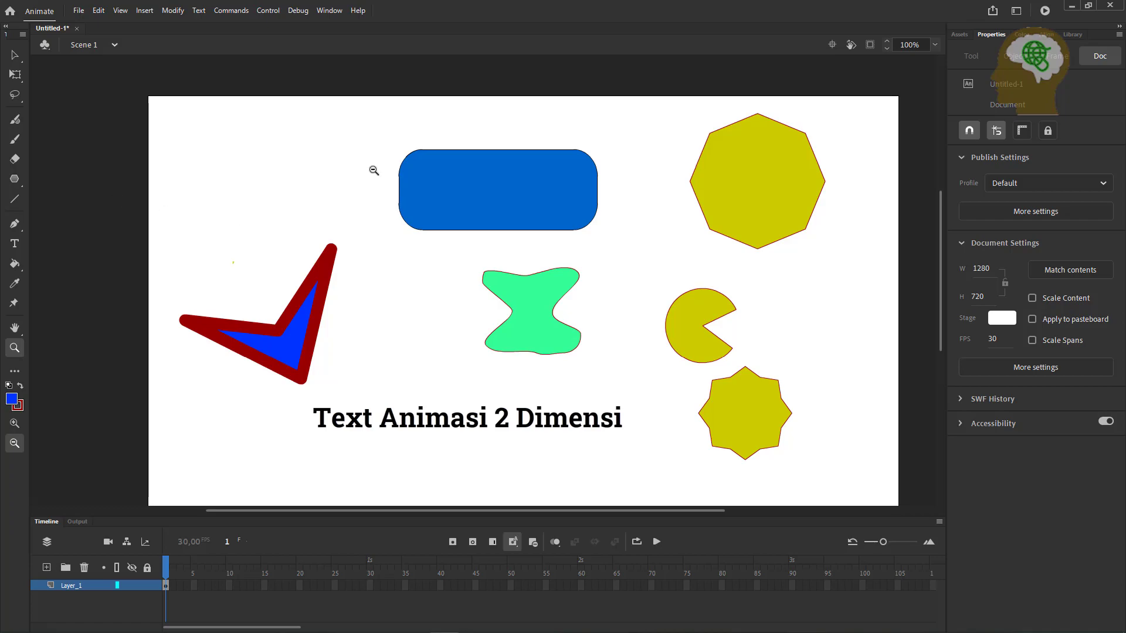
Convert the blue rounded rectangle primitive to a drawing object, open it for editing, and select its fill
{"action": "left_click", "coordinate": [17, 55]}
{"action": "left_click", "coordinate": [475, 194]}
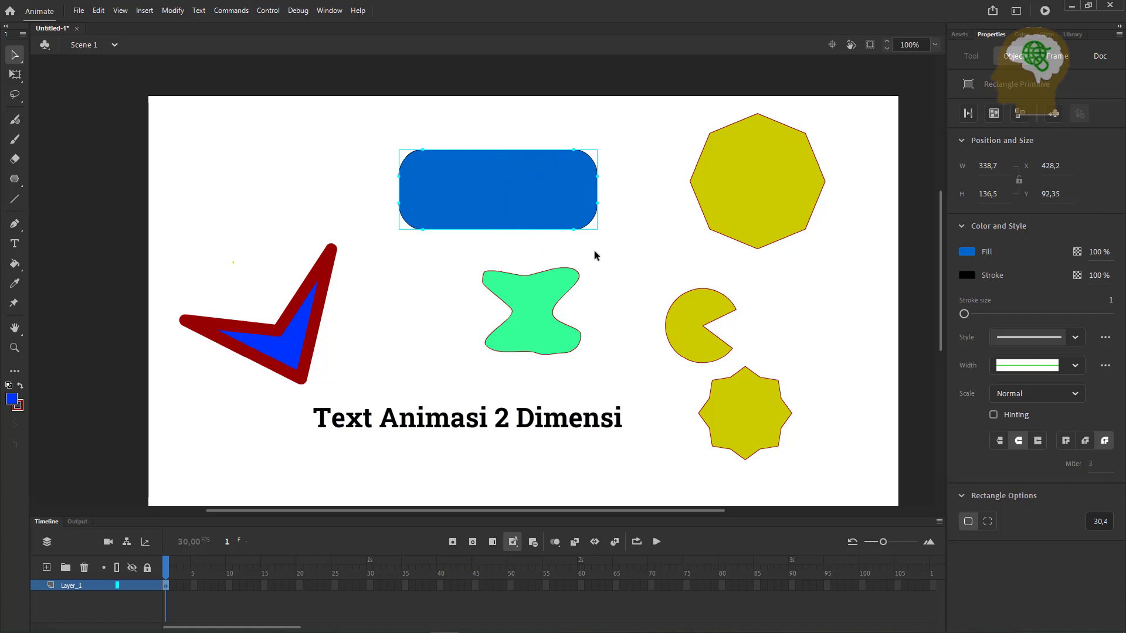
{"action": "right_click", "coordinate": [500, 178]}
{"action": "double_click", "coordinate": [491, 178]}
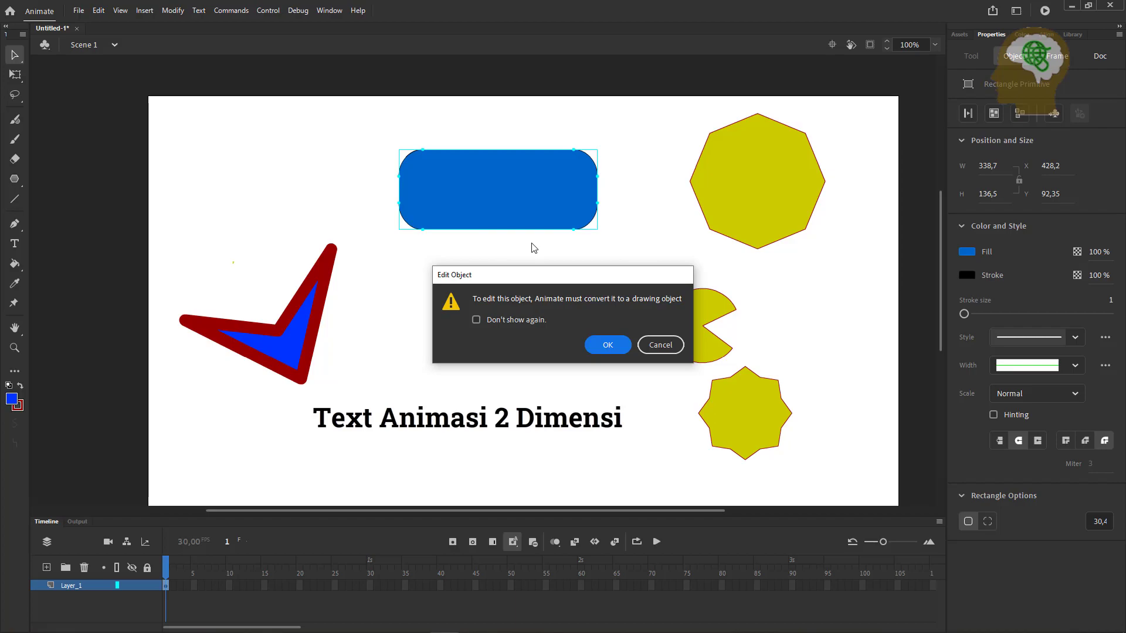
{"action": "left_click", "coordinate": [614, 347]}
{"action": "left_click", "coordinate": [492, 202]}
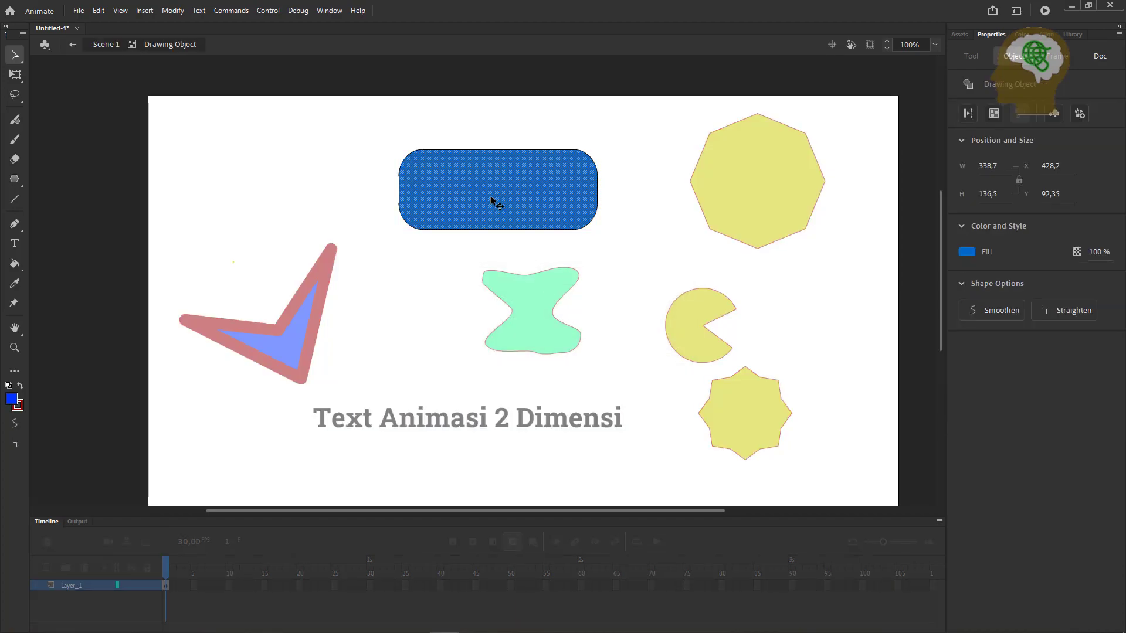
Draw a trial circle about 137 px across over the rounded rectangle's upper edge with the Oval tool and undo it
{"action": "left_click", "coordinate": [20, 181]}
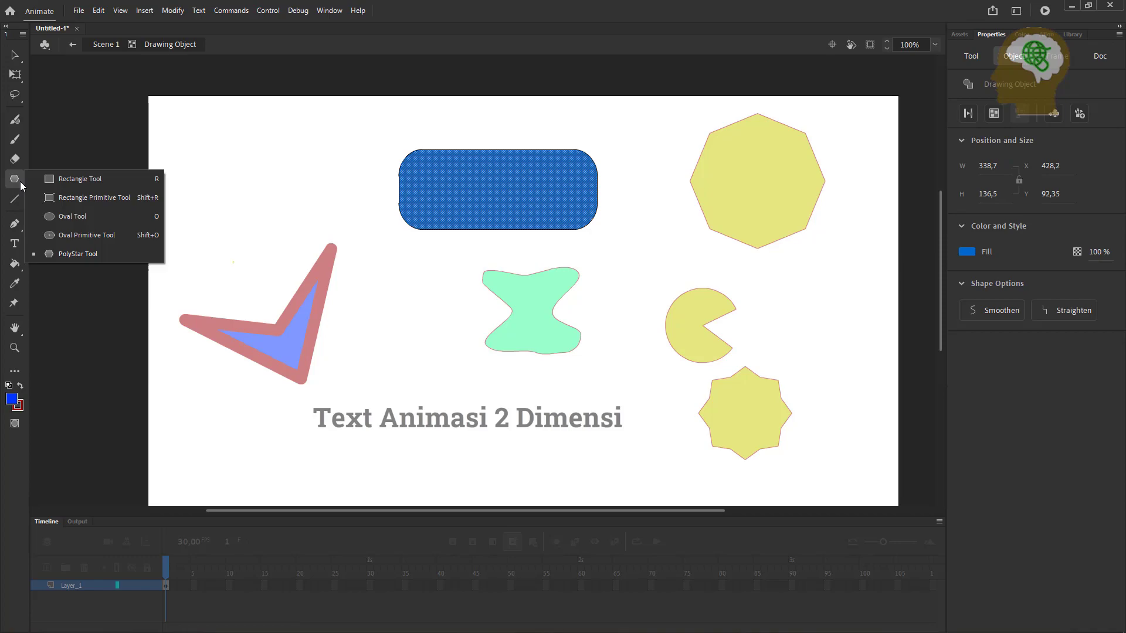
{"action": "left_click", "coordinate": [75, 217]}
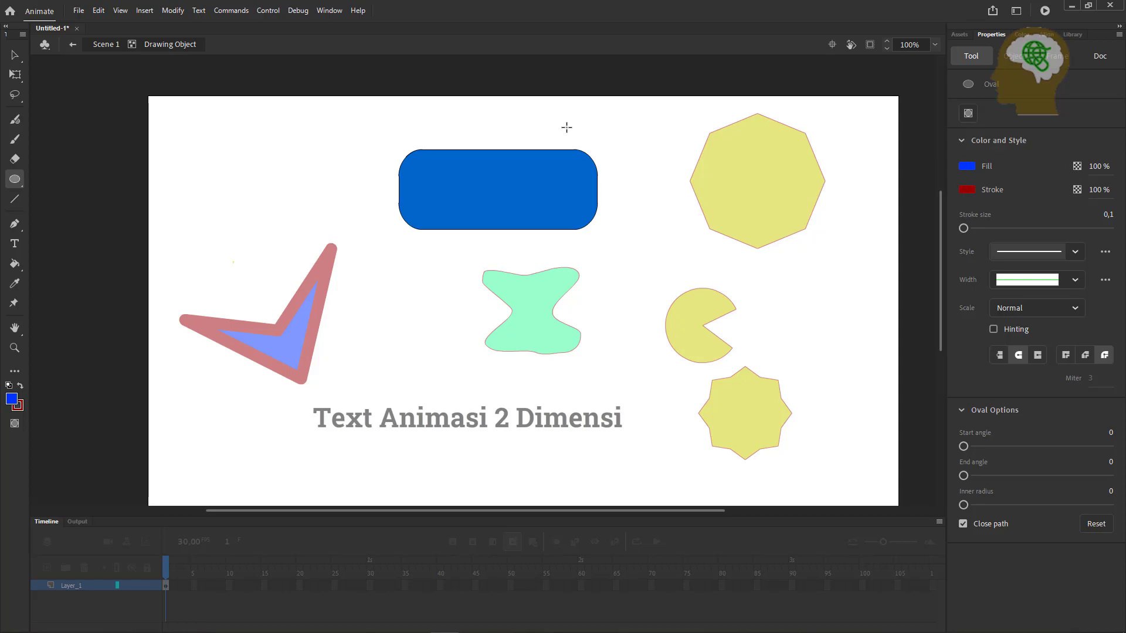
{"action": "left_click_drag", "start_coordinate": [542, 126], "coordinate": [461, 205]}
{"action": "key", "text": "v"}
{"action": "left_click_drag", "start_coordinate": [523, 180], "coordinate": [534, 211]}
{"action": "key", "text": "ctrl+z"}
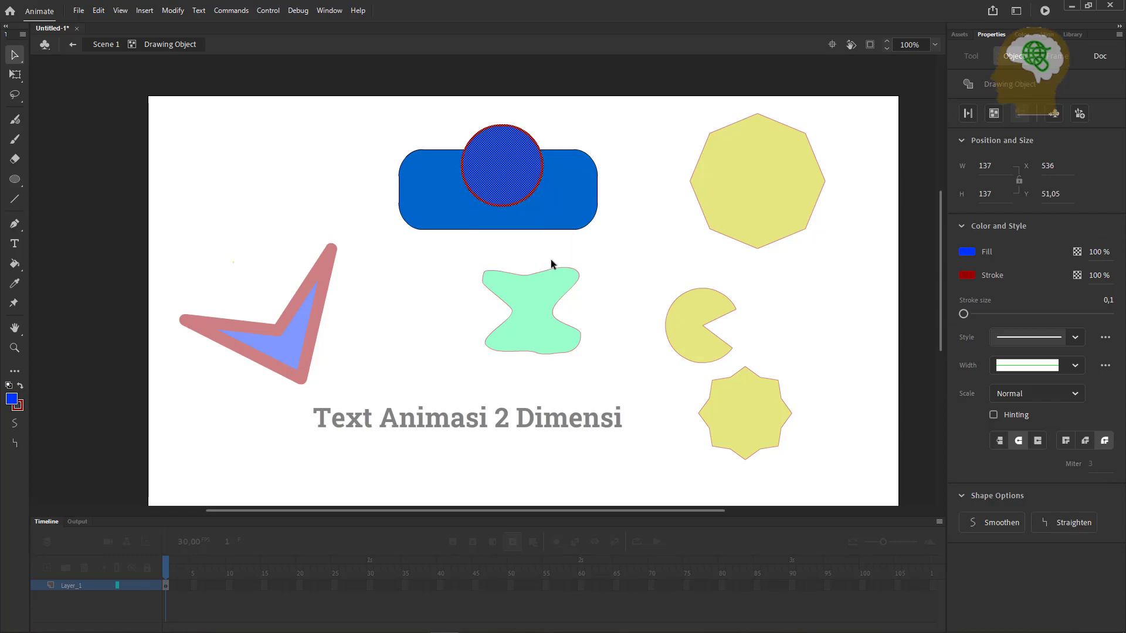
{"action": "left_click", "coordinate": [551, 258]}
{"action": "key", "text": "ctrl+z"}
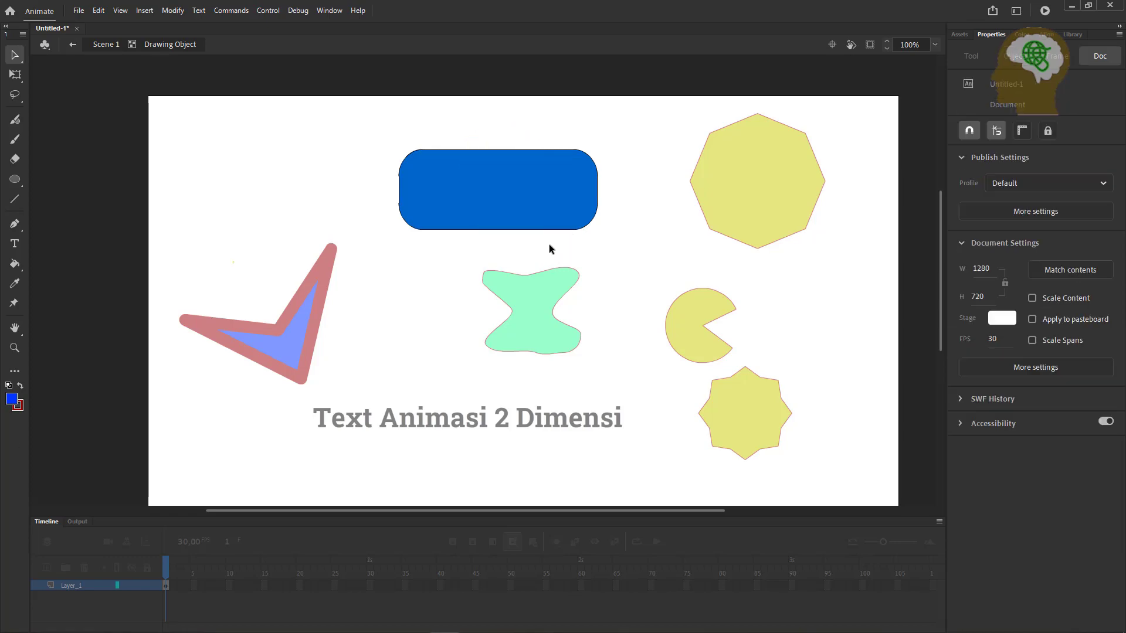
Draw a blue circle about 137 px across inside the right half of the rounded rectangle, spanning its full height
{"action": "left_click", "coordinate": [14, 179]}
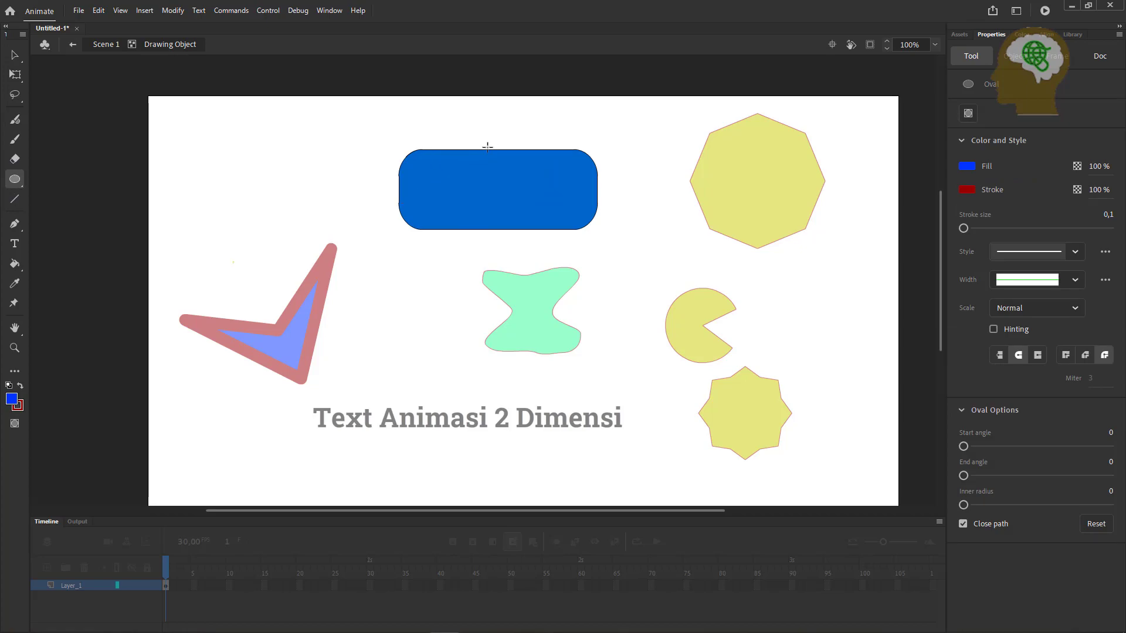
{"action": "left_click_drag", "start_coordinate": [487, 146], "coordinate": [540, 228]}
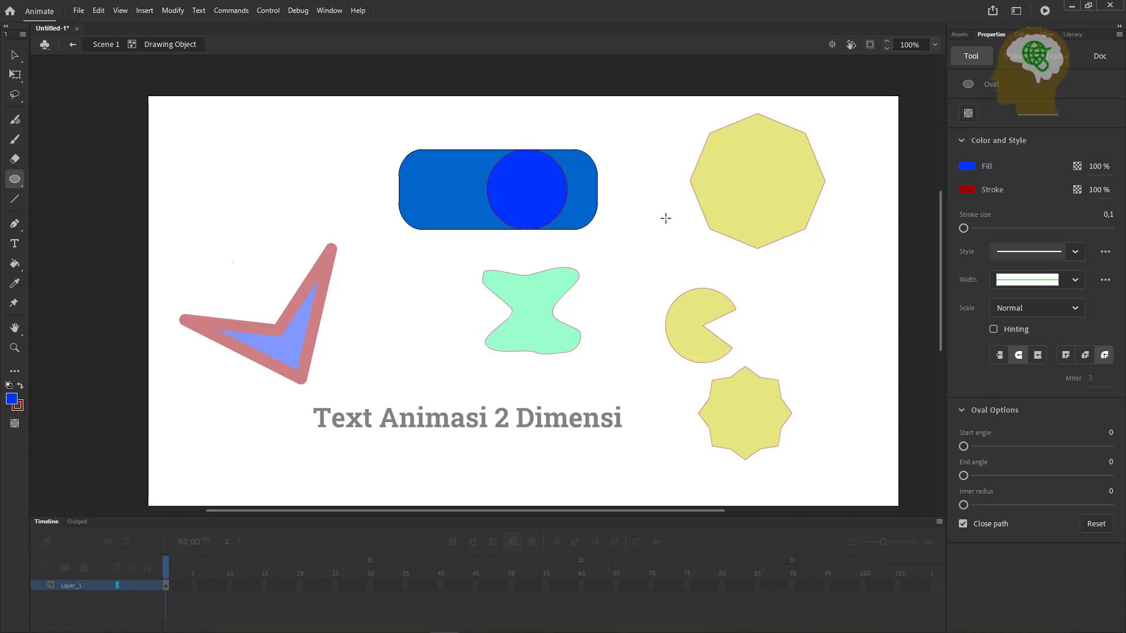
{"action": "left_click", "coordinate": [17, 56]}
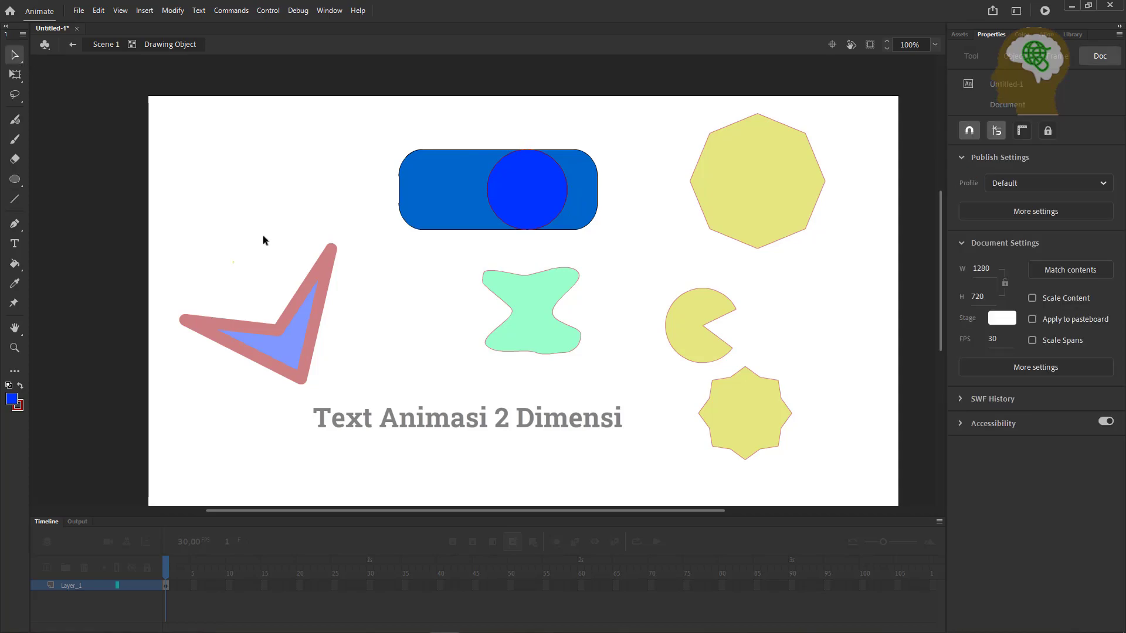
Delete the rectangle's fill to the right of the circle and the rectangle's black outline
{"action": "left_click", "coordinate": [581, 193]}
{"action": "key", "text": "Delete"}
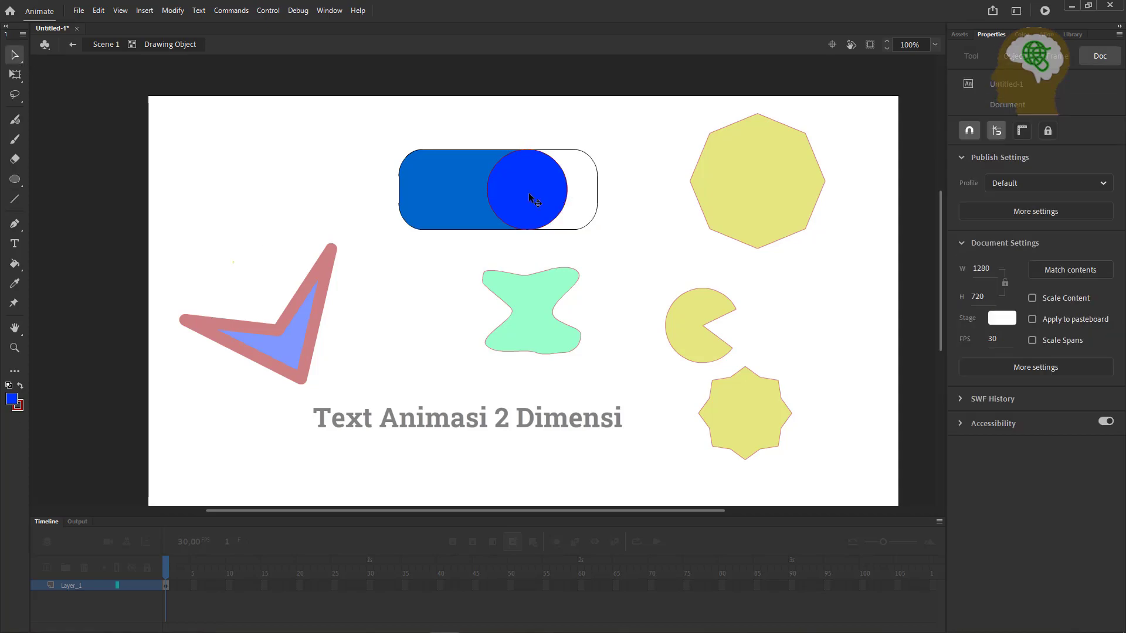
{"action": "double_click", "coordinate": [581, 154]}
{"action": "key", "text": "Delete"}
Delete the circle's fill and its red outline to leave a concave cutout in the rectangle
{"action": "left_click", "coordinate": [529, 189]}
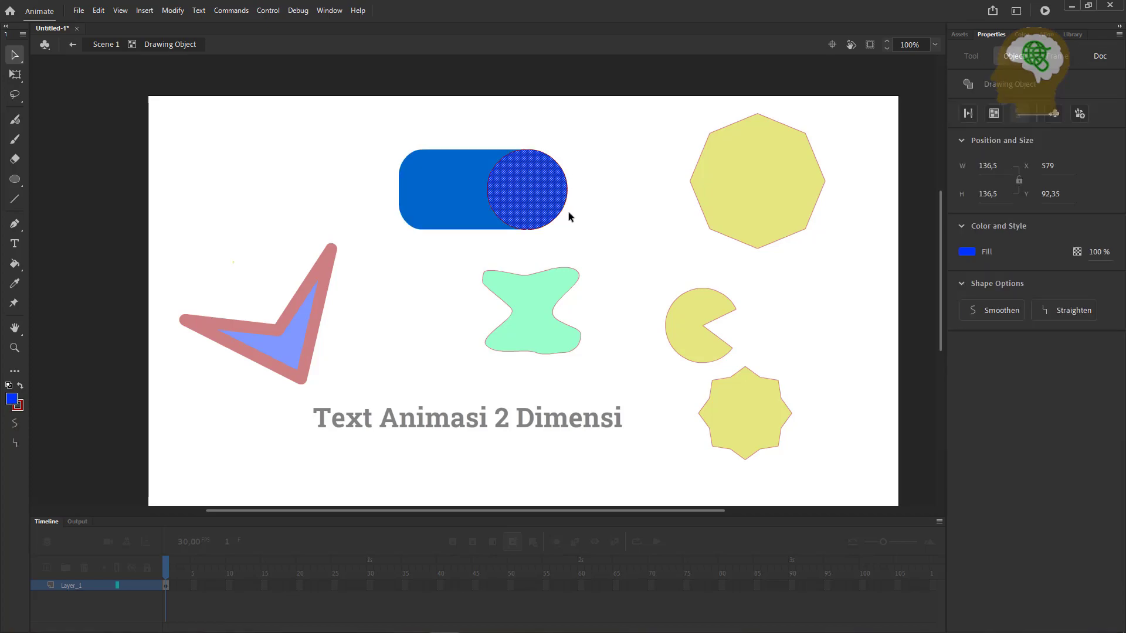
{"action": "key", "text": "Delete"}
{"action": "left_click", "coordinate": [563, 174]}
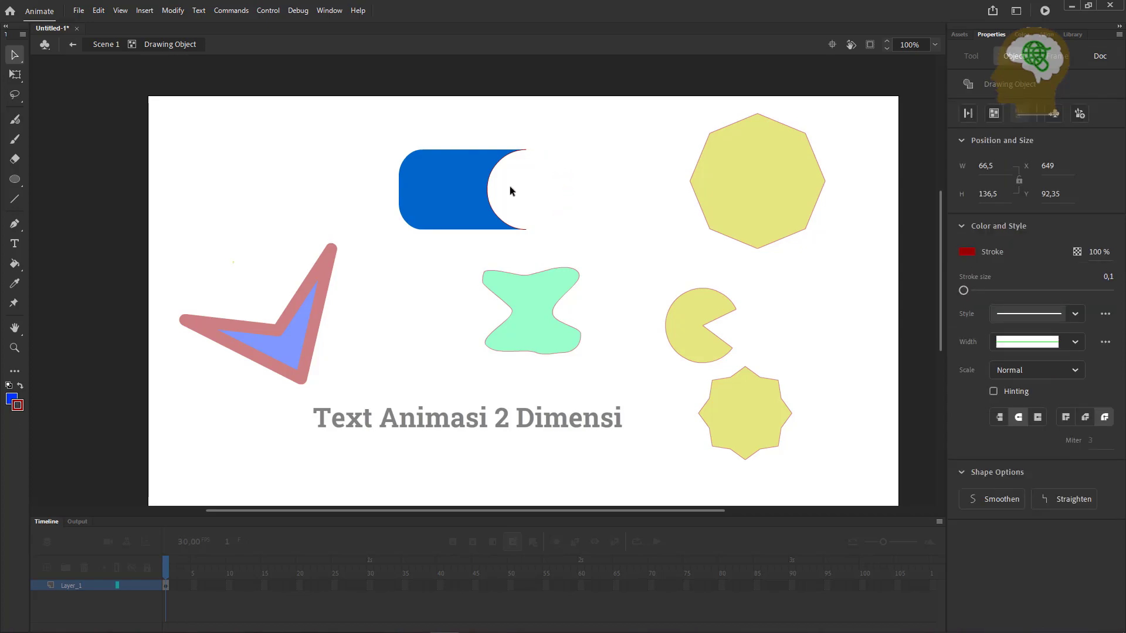
{"action": "key", "text": "Delete"}
{"action": "left_click", "coordinate": [488, 202]}
{"action": "key", "text": "Delete"}
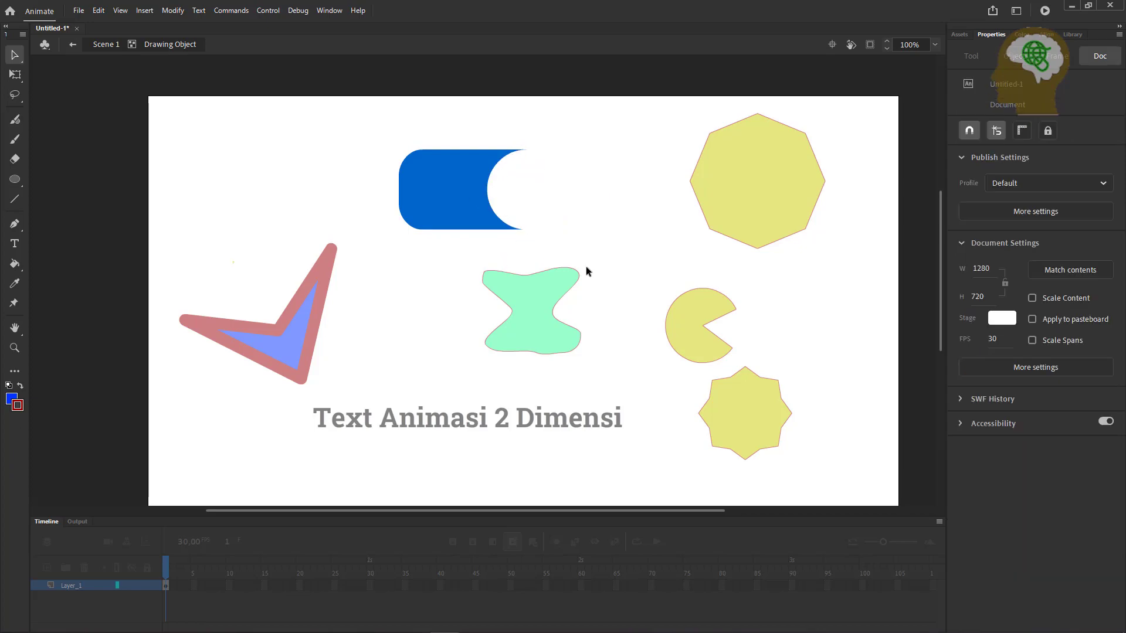